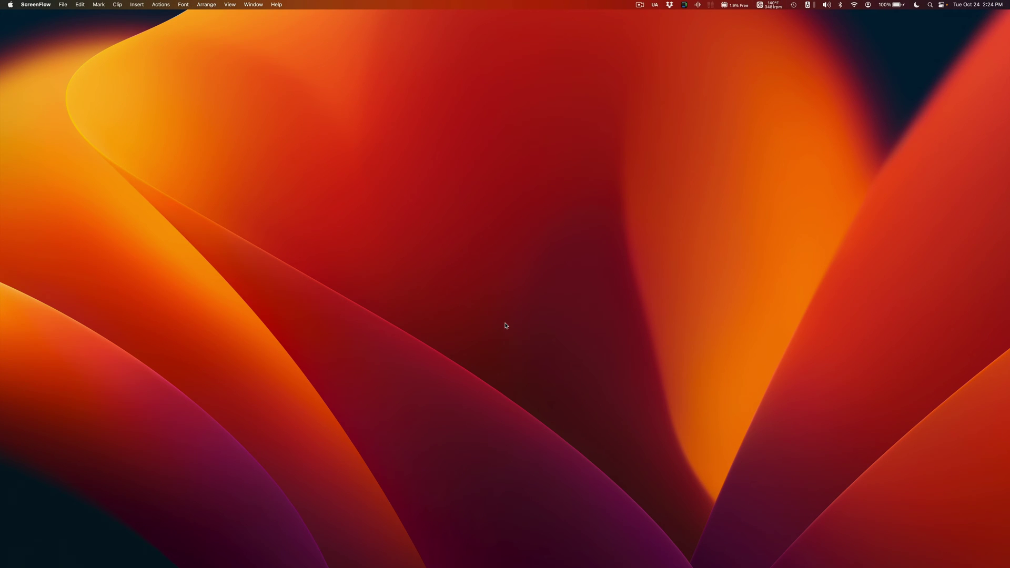
# Switch to Logic Pro, check its version details, and close the version window.
pyautogui.press('super+Tab')
pyautogui.press('super+Tab')
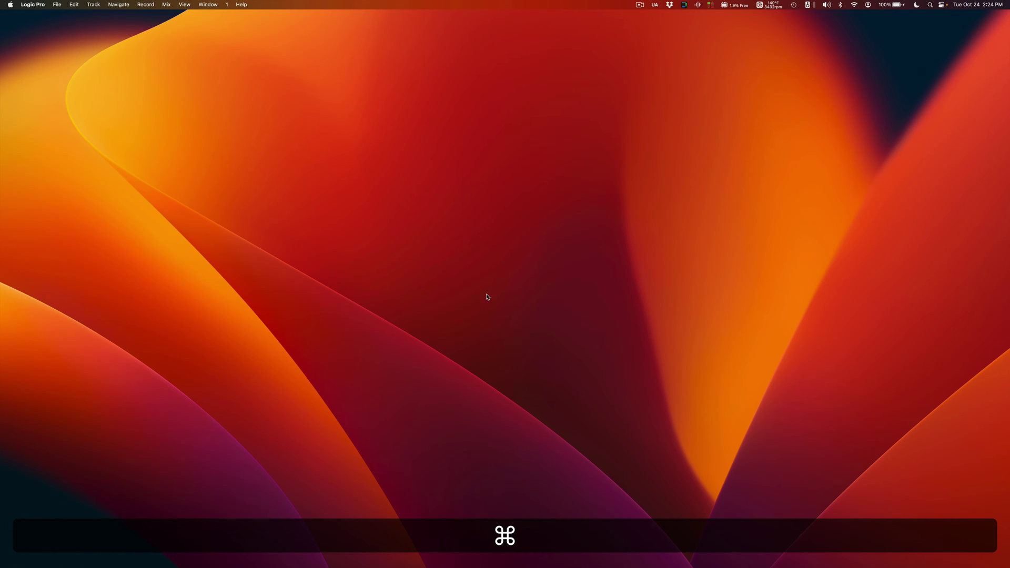
pyautogui.click(33, 4)
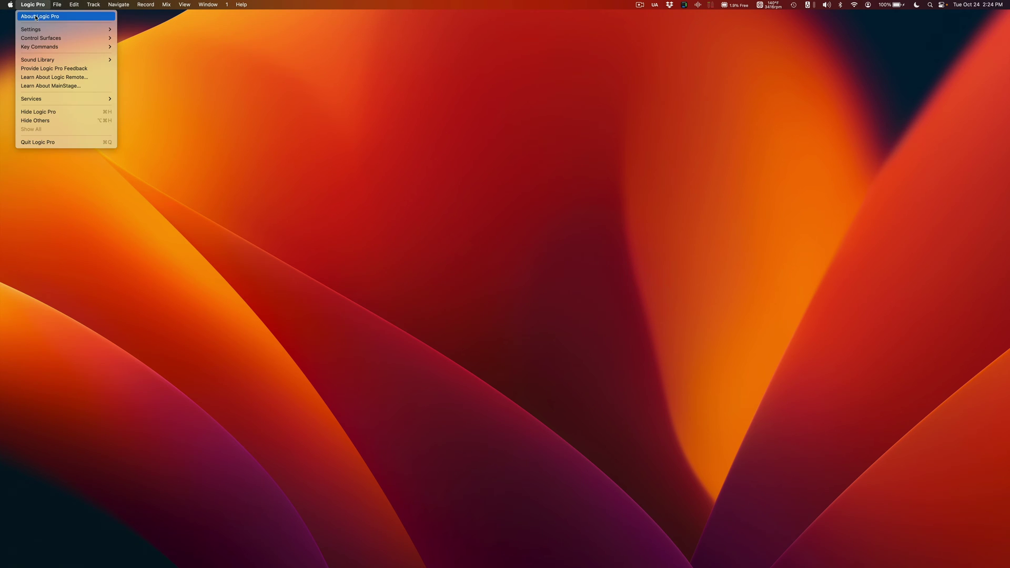
pyautogui.click(51, 17)
pyautogui.moveTo(506, 106); pyautogui.dragTo(494, 140)
pyautogui.click(506, 198)
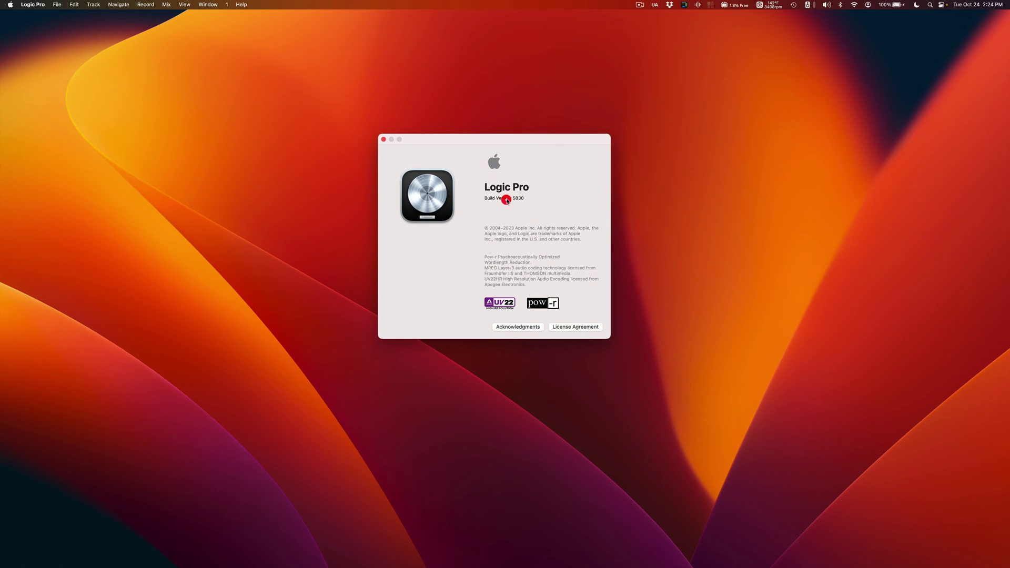
pyautogui.click(508, 198)
pyautogui.click(383, 139)
# Switch to MainStage, check its version details, and close the version window.
pyautogui.press('super+Tab')
pyautogui.press('super+Tab')
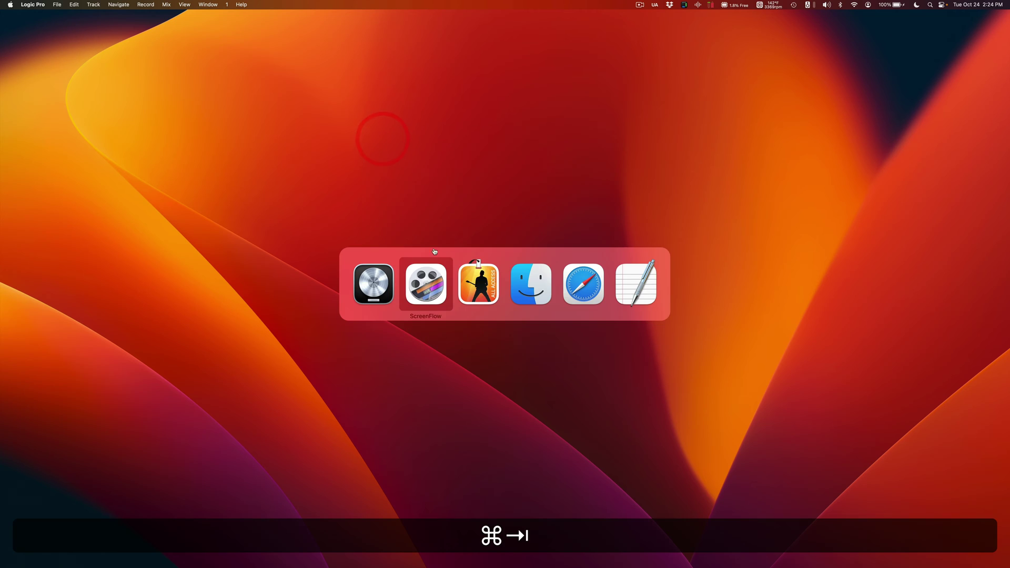
pyautogui.click(34, 5)
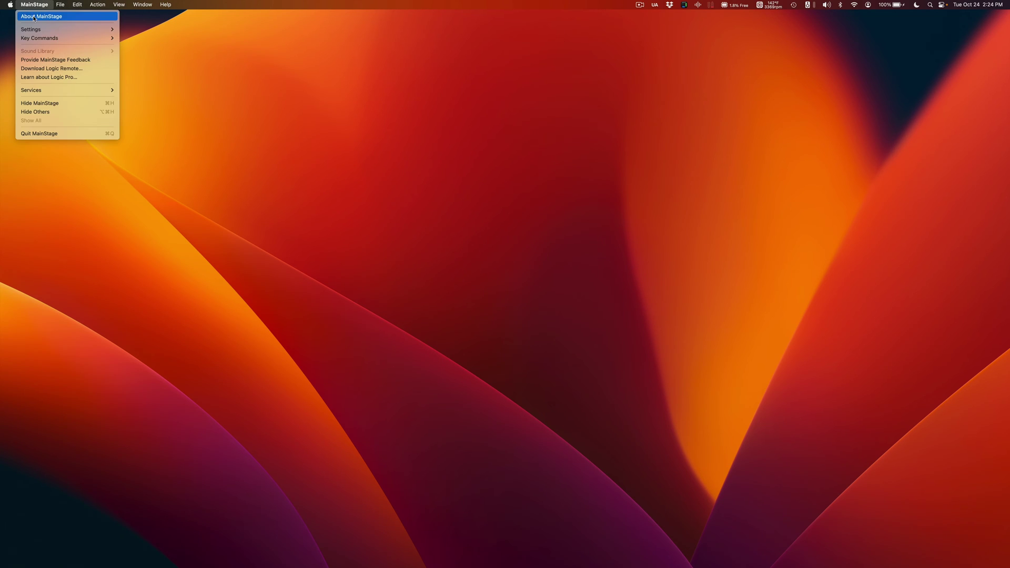
pyautogui.click(32, 16)
pyautogui.click(523, 165)
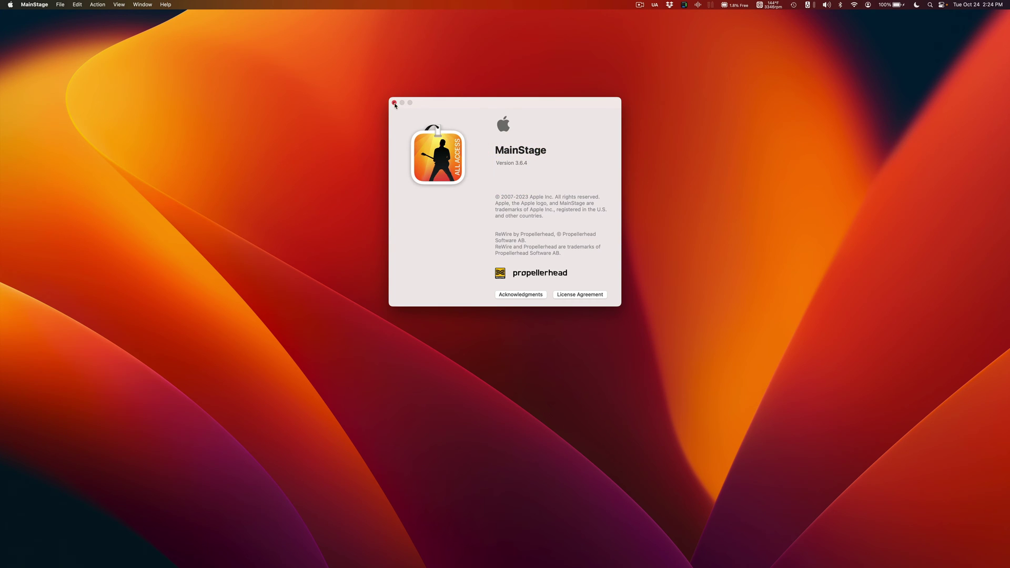
pyautogui.click(395, 103)
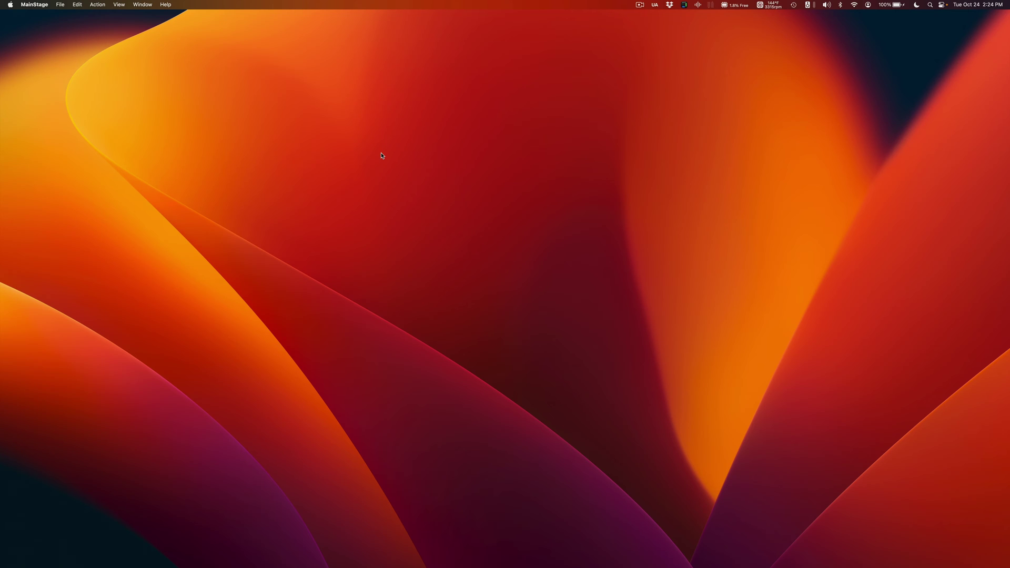
# Check the Mac's hardware specifications and macOS version, then close the system information window.
pyautogui.click(10, 4)
pyautogui.click(18, 17)
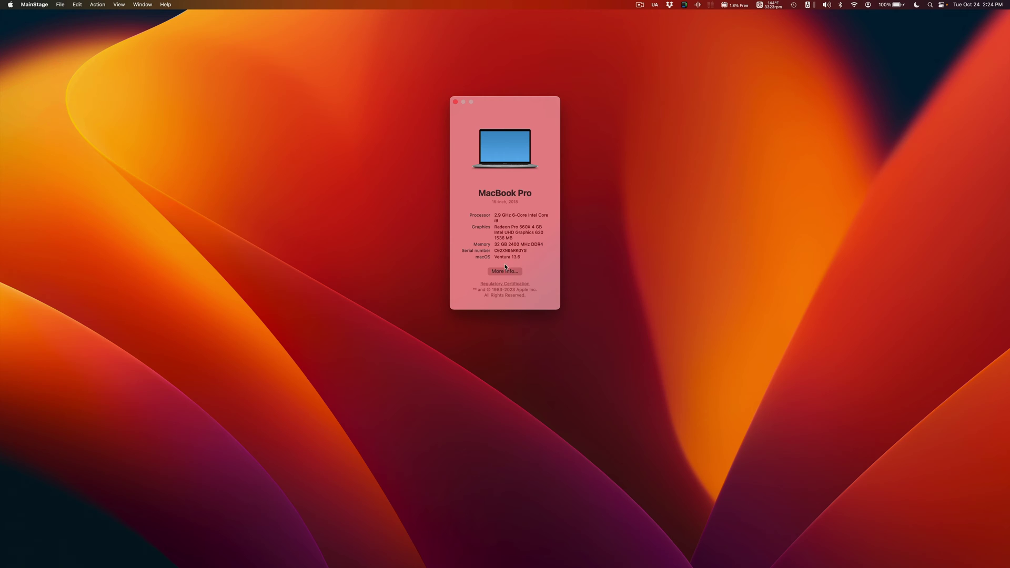
pyautogui.click(520, 257)
pyautogui.click(500, 217)
pyautogui.click(456, 103)
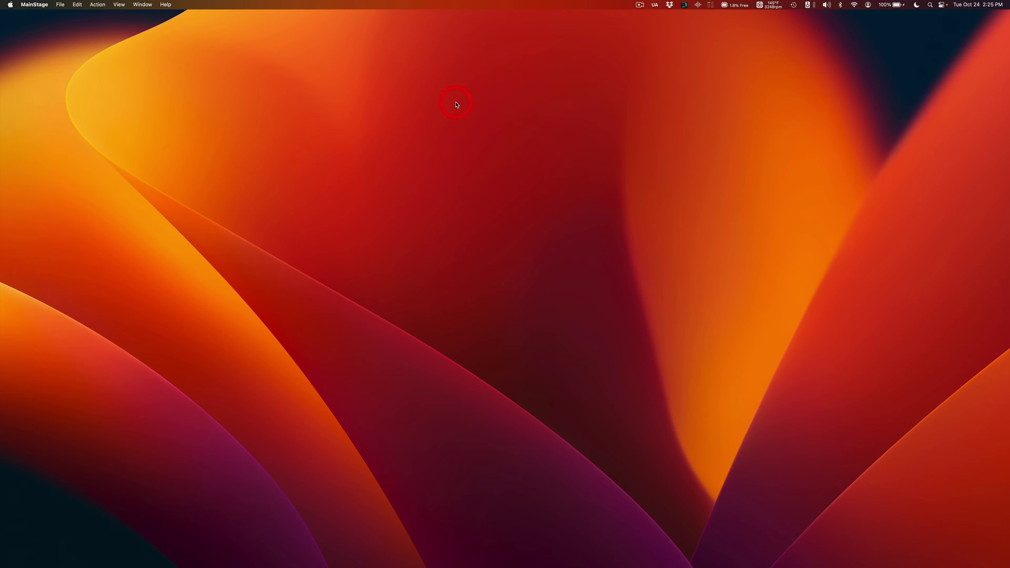
# Switch to Logic Pro and create a new project with one software instrument track using an empty channel strip.
pyautogui.click(682, 124)
pyautogui.press('super+Tab')
pyautogui.press('super+Tab')
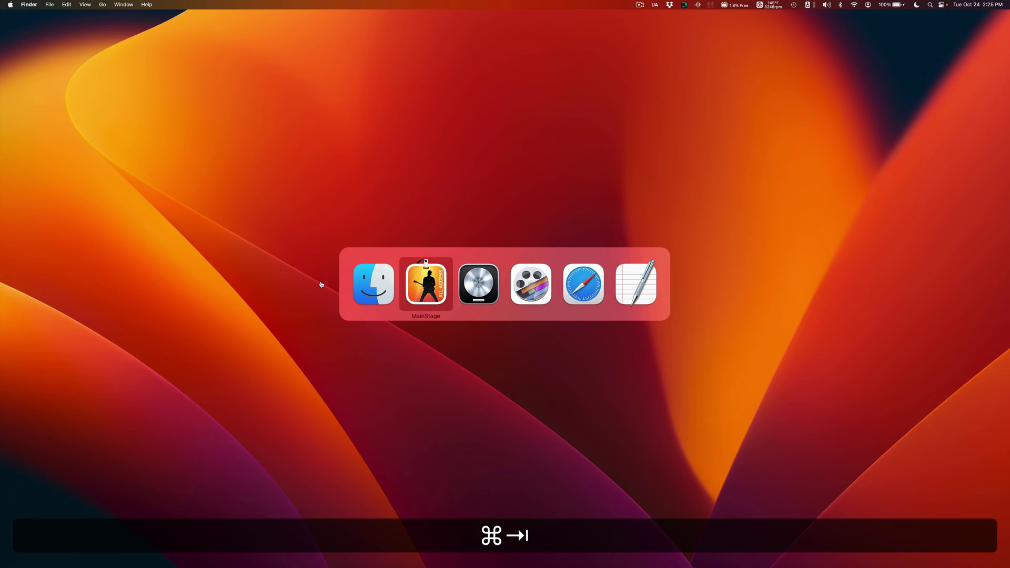
pyautogui.click(56, 5)
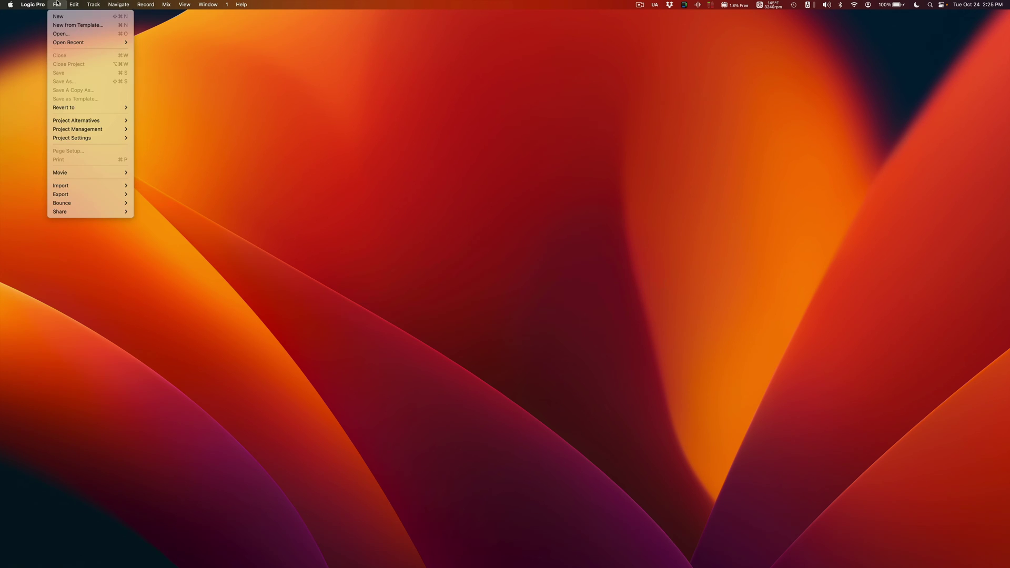
pyautogui.click(58, 19)
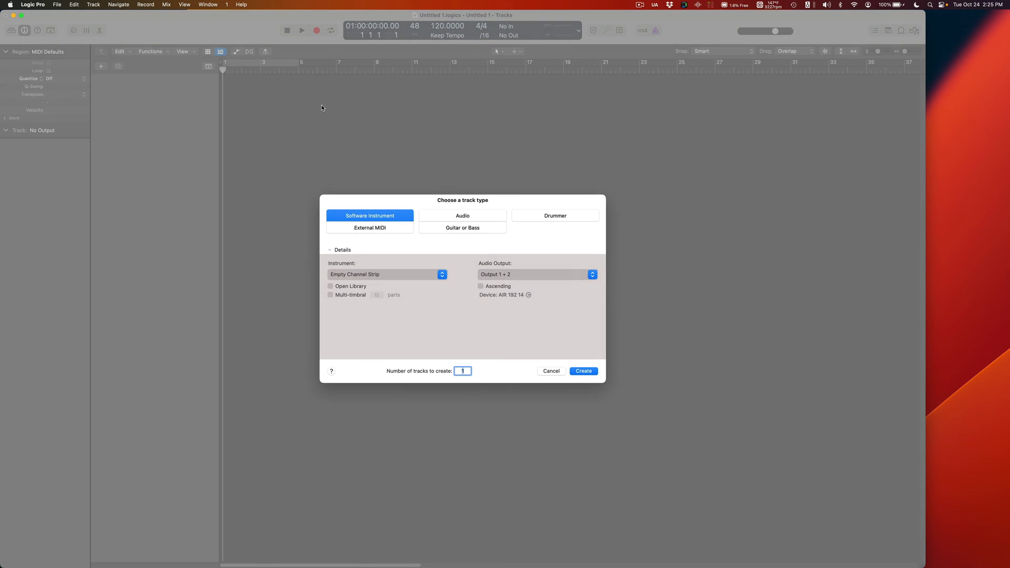
pyautogui.click(590, 371)
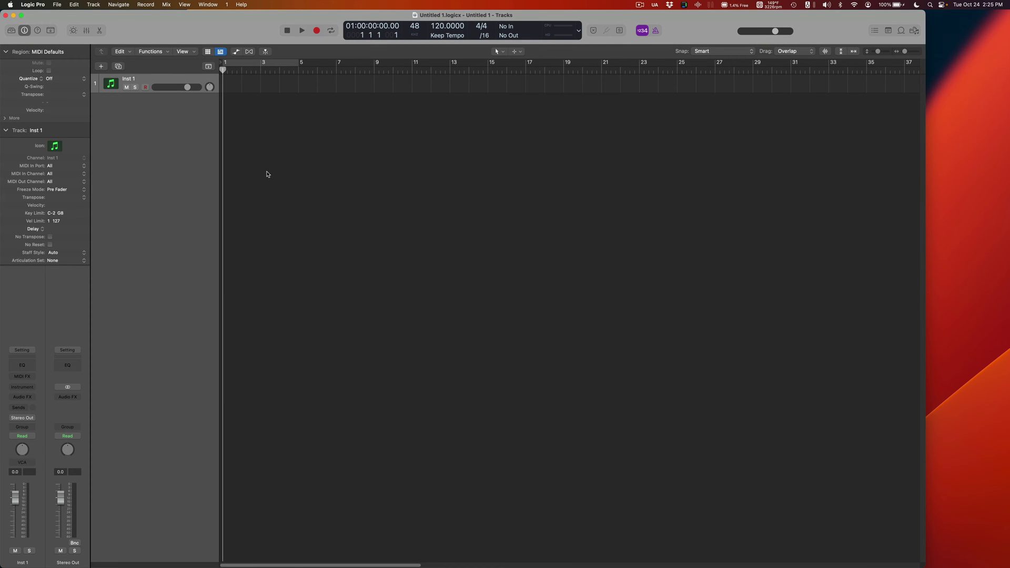
# Switch to MainStage and create a new concert from the Keyboard Minimalist template in the Keyboards category.
pyautogui.press('super+Tab')
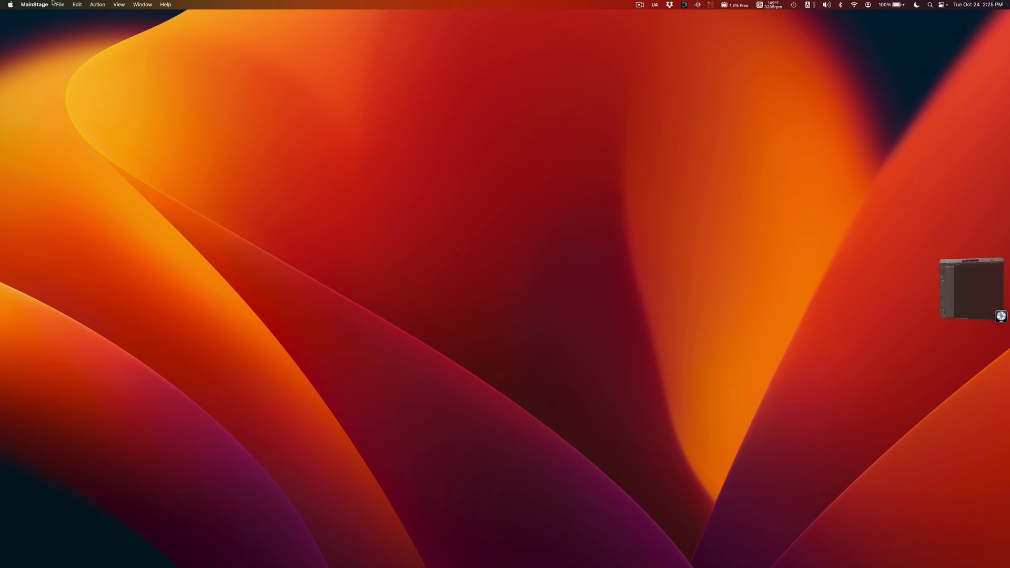
pyautogui.click(60, 5)
pyautogui.click(66, 20)
pyautogui.click(506, 235)
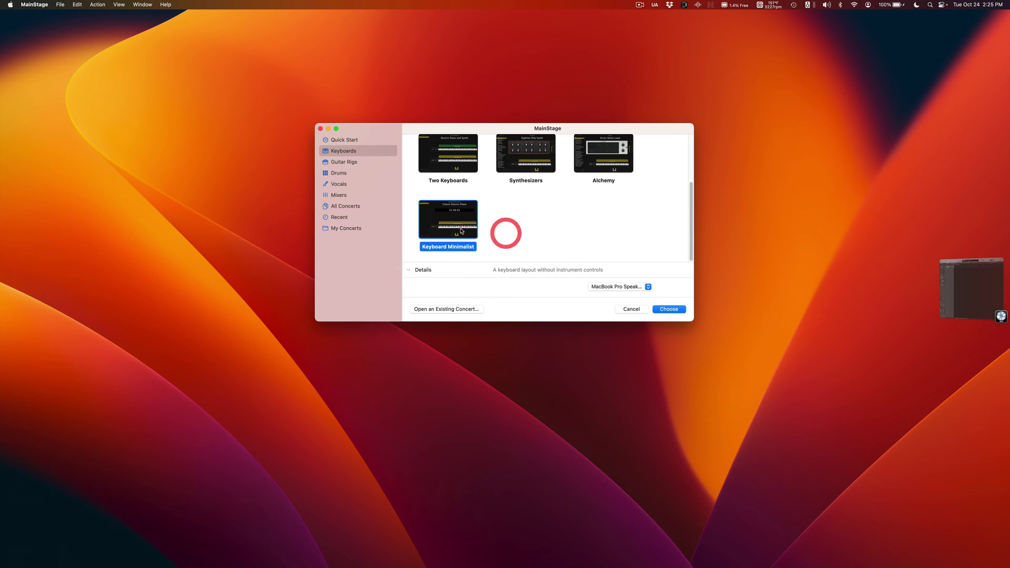
pyautogui.click(351, 153)
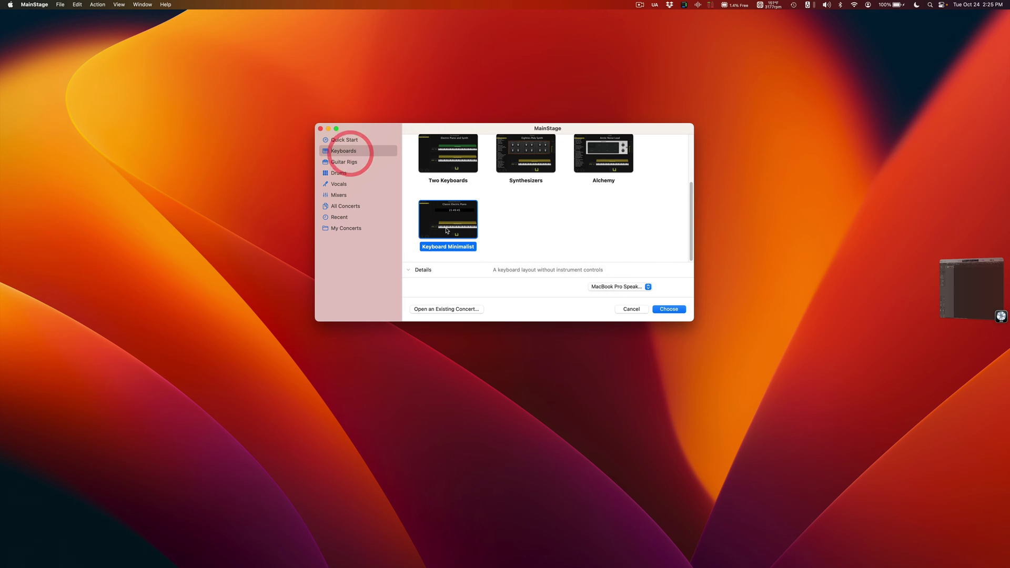
pyautogui.click(669, 310)
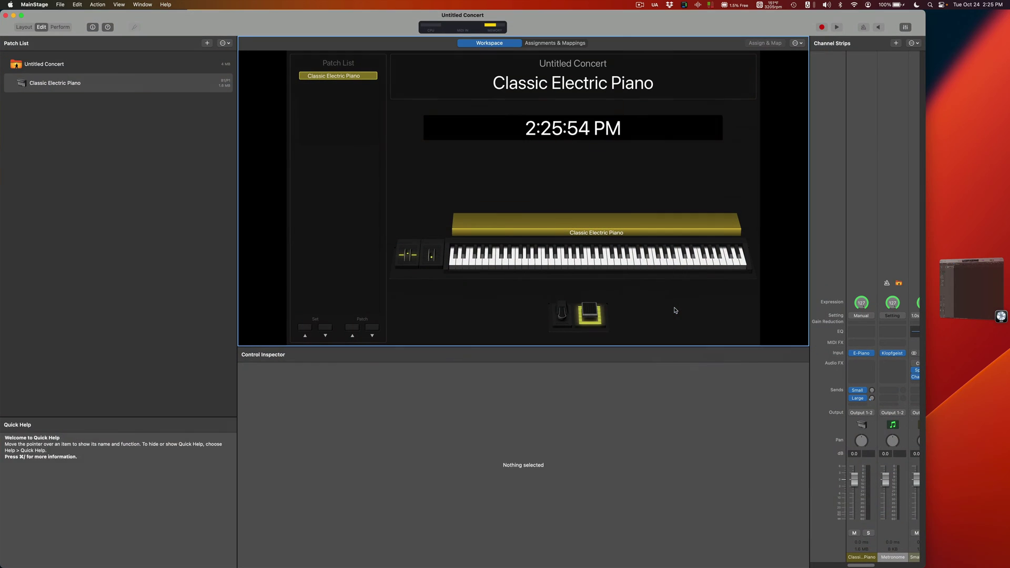
# Delete the Classic Electric Piano patch from the concert.
pyautogui.click(100, 87)
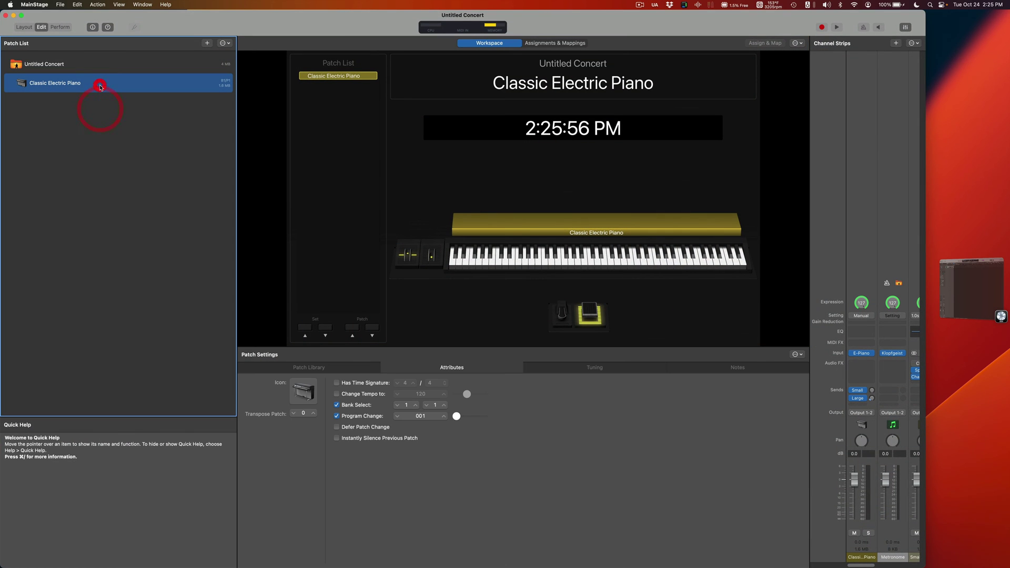
pyautogui.press('BackSpace')
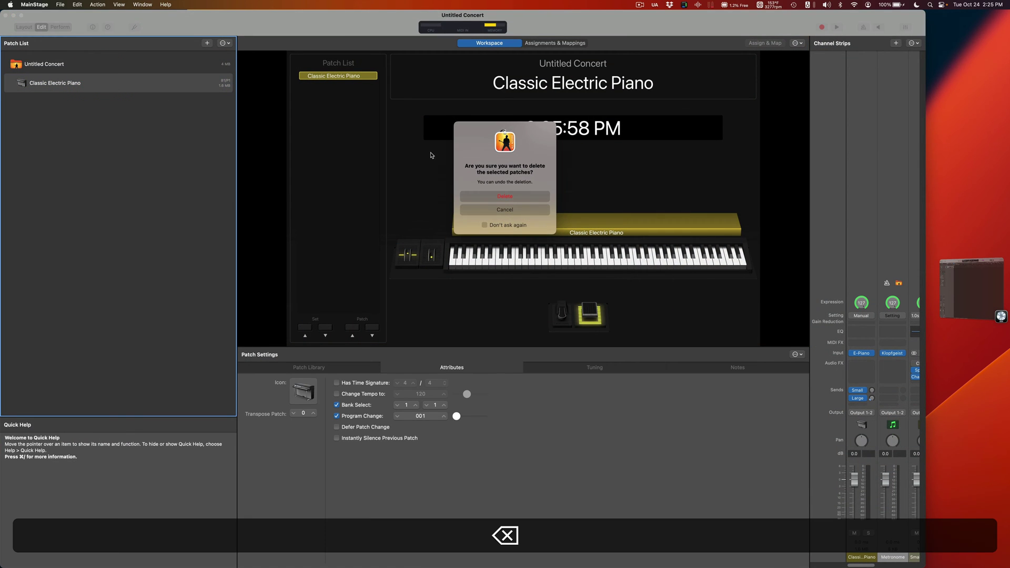
pyautogui.click(500, 196)
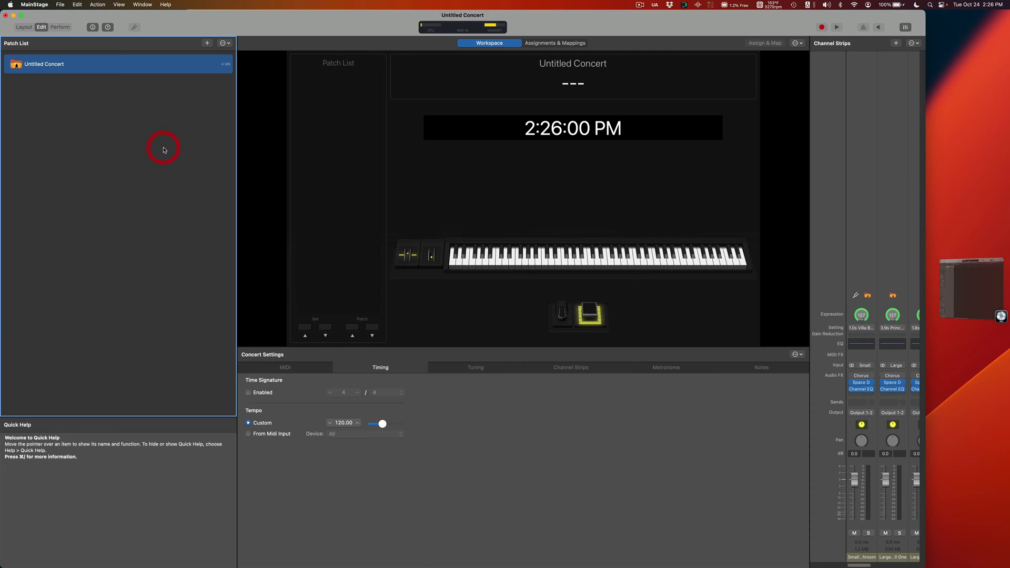
pyautogui.click(956, 290)
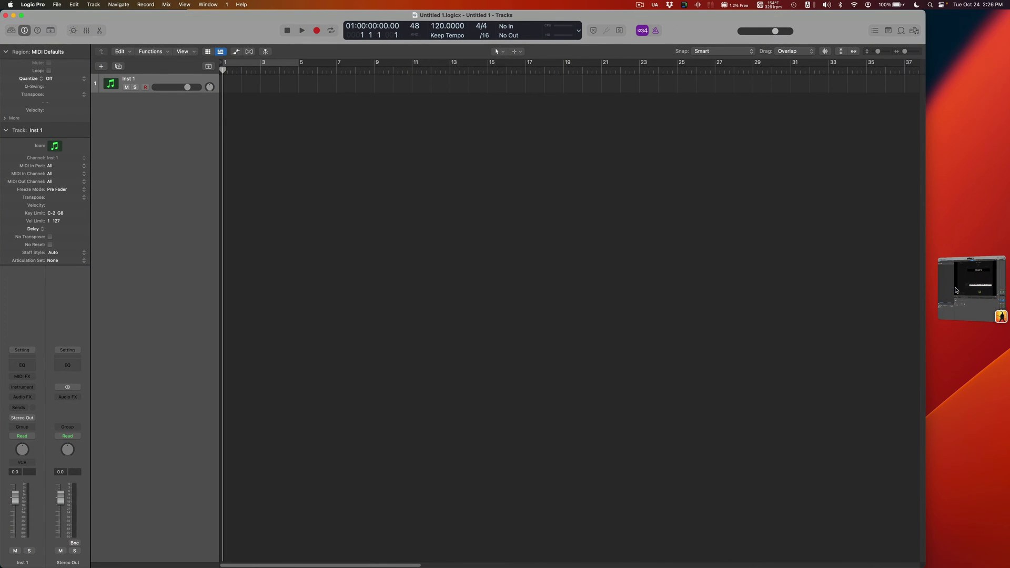
pyautogui.click(956, 291)
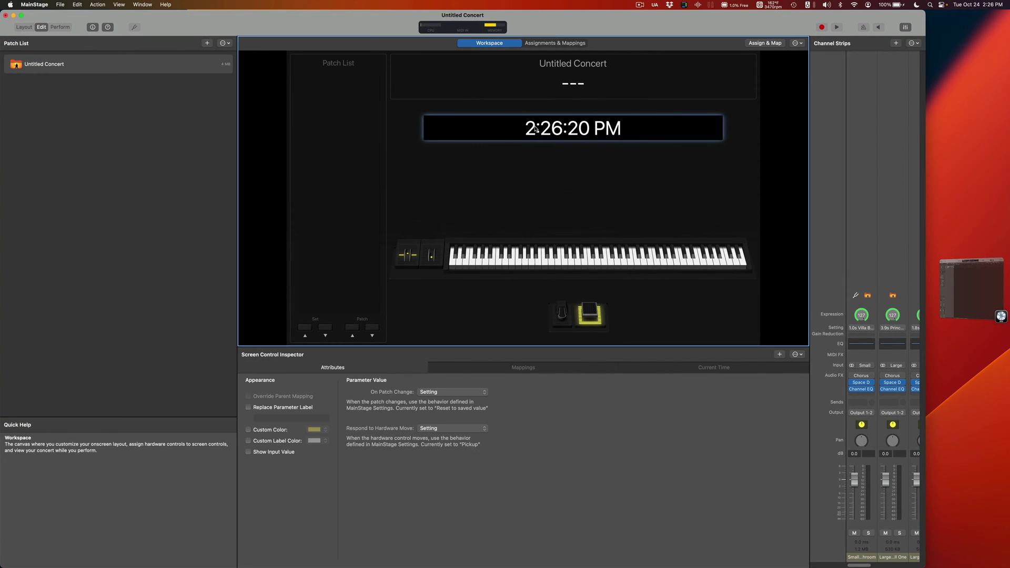
pyautogui.click(547, 124)
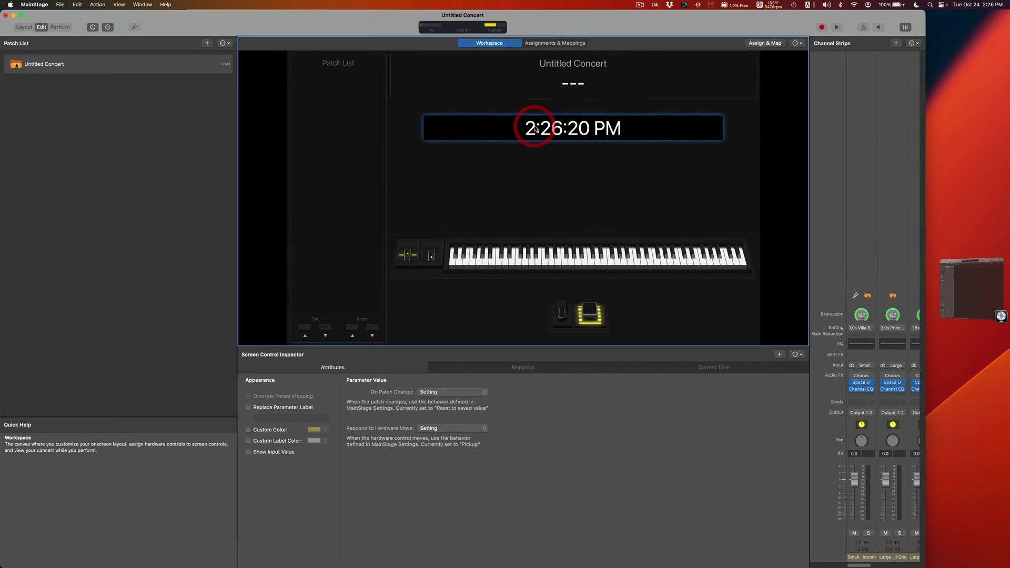
pyautogui.click(118, 64)
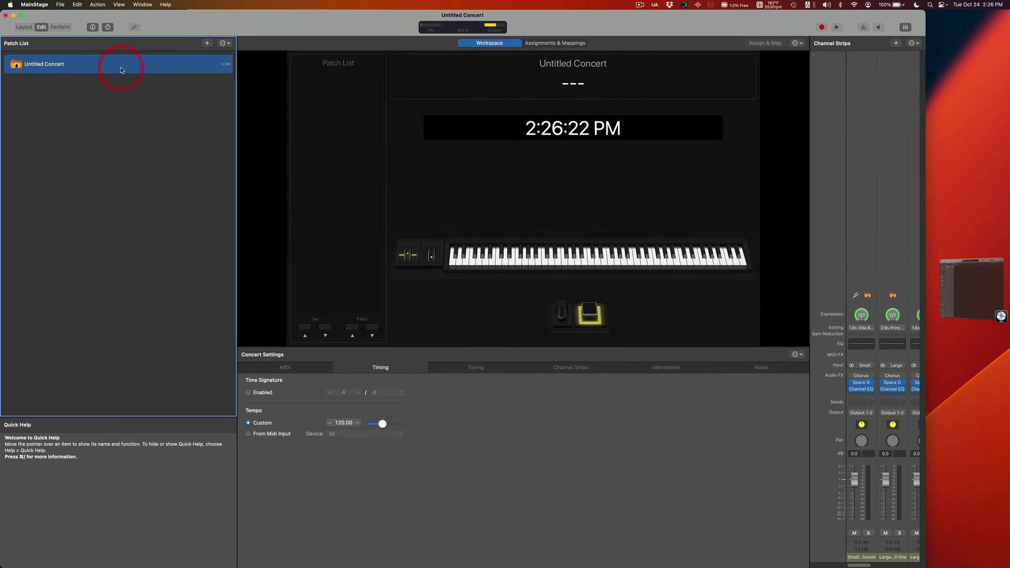
# Remove the Current Time mapping from the clock display in the concert workspace.
pyautogui.click(540, 128)
pyautogui.click(544, 367)
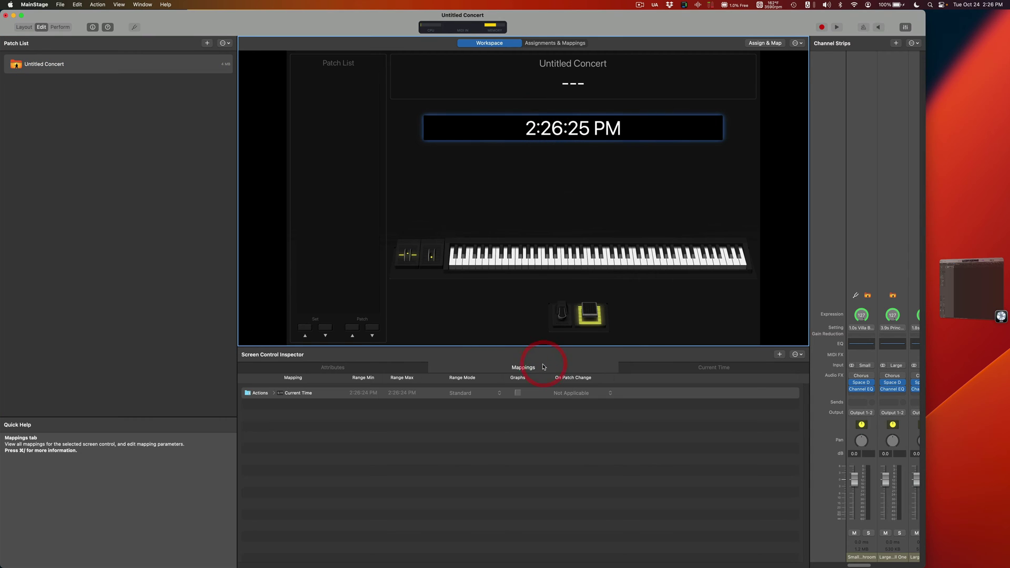
pyautogui.click(535, 392)
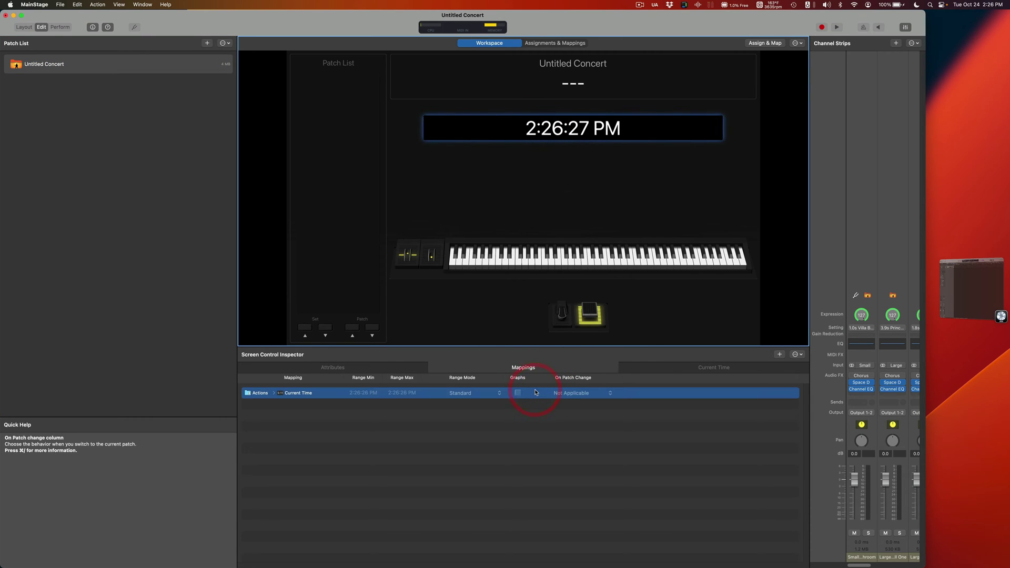
pyautogui.press('BackSpace')
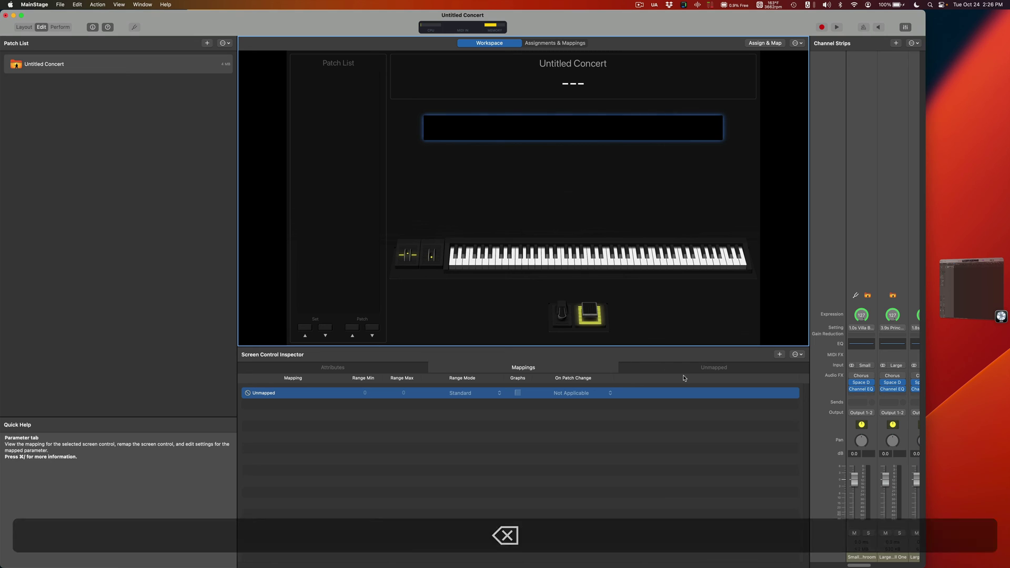
# Map the empty workspace display to the Tempo / Tap Tempo action and deselect it.
pyautogui.click(698, 370)
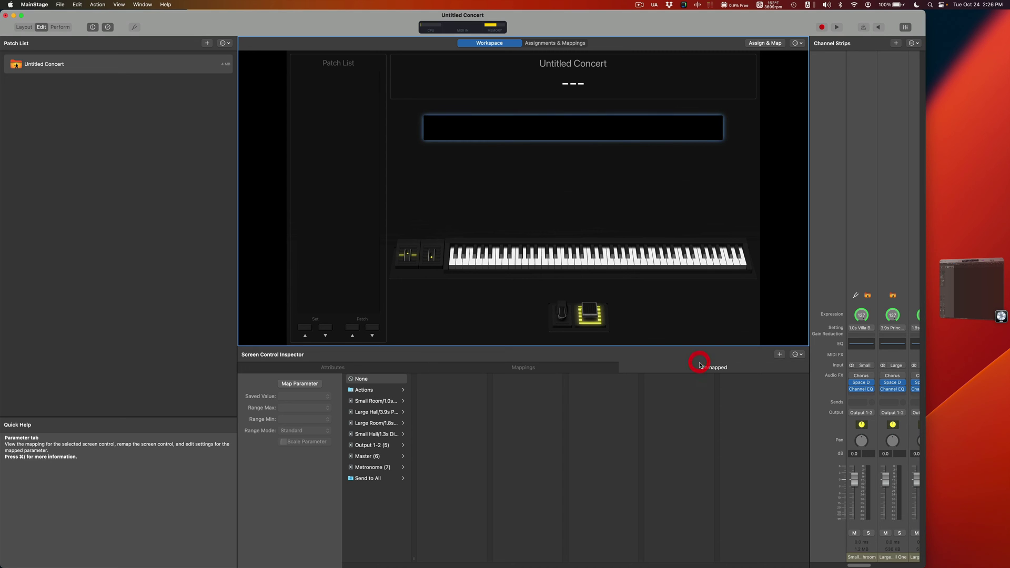
pyautogui.click(371, 391)
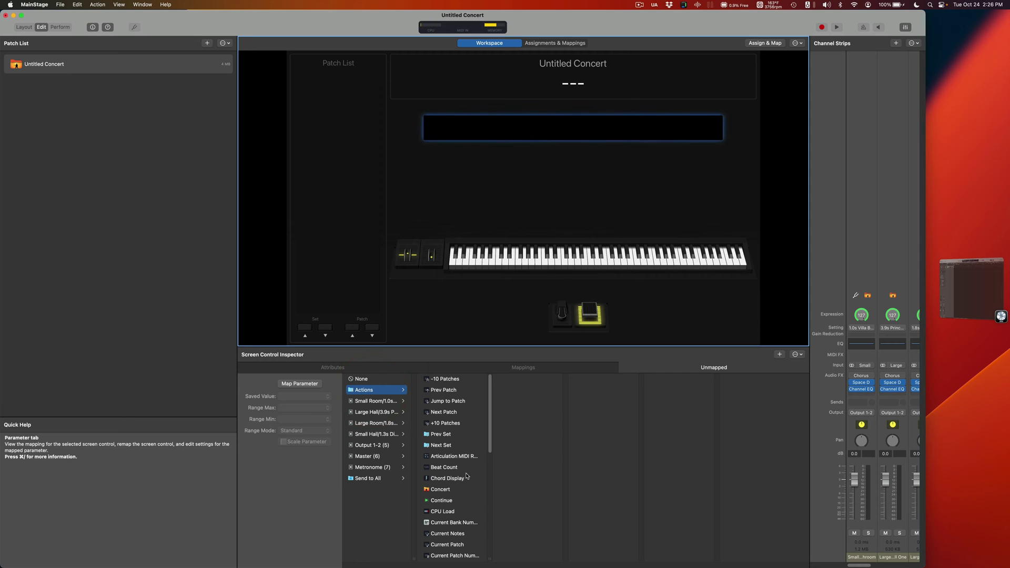
pyautogui.scroll(-2, 466, 476)
pyautogui.scroll(-10, 467, 476)
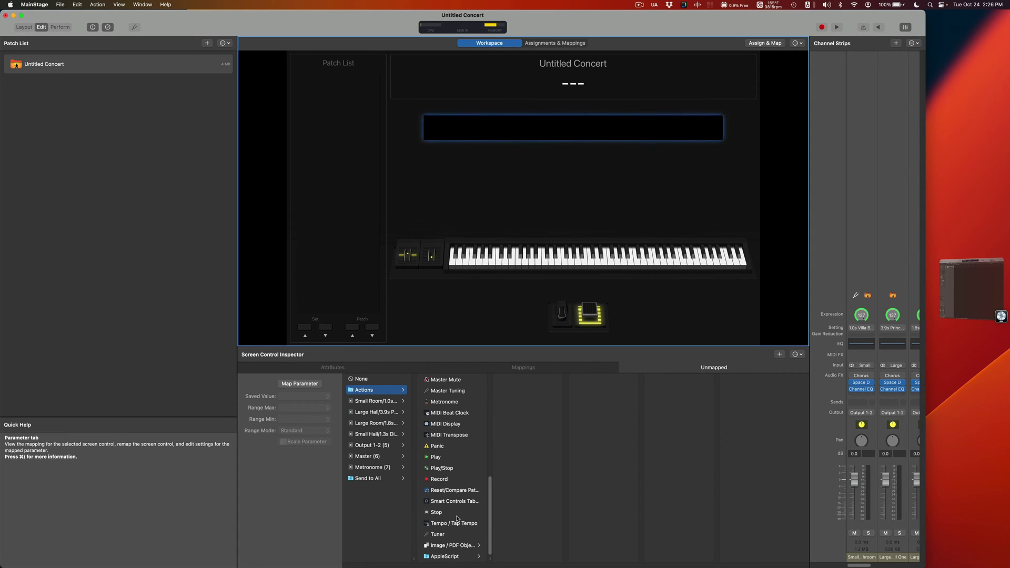
pyautogui.click(457, 524)
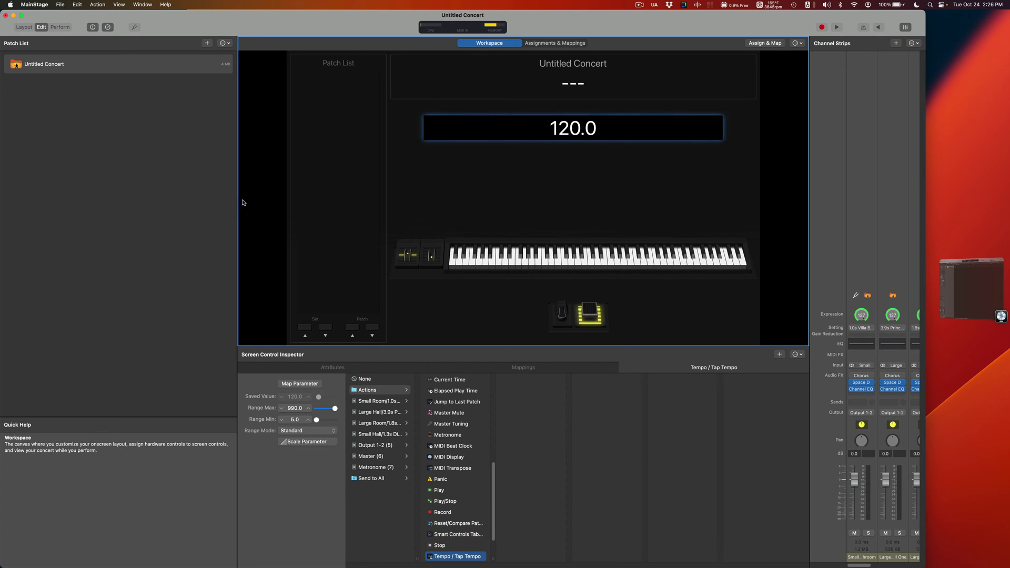
pyautogui.click(259, 204)
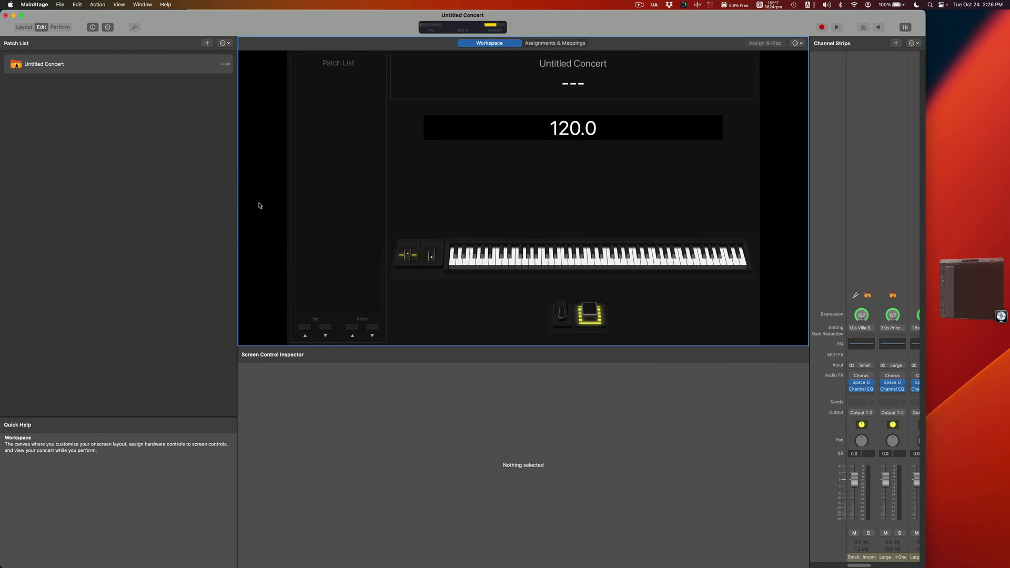
# Switch to the Logic Pro project and shift its Tracks window slightly to the right.
pyautogui.click(952, 283)
pyautogui.click(253, 28)
pyautogui.click(253, 28)
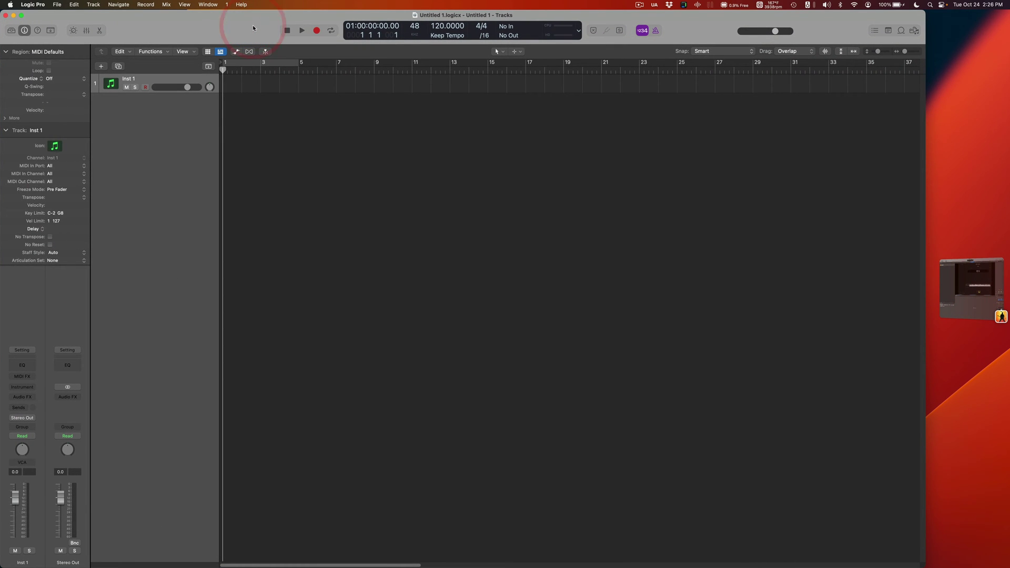
pyautogui.press('Return')
pyautogui.click(253, 27)
pyautogui.click(591, 151)
pyautogui.click(365, 103)
pyautogui.moveTo(242, 23); pyautogui.dragTo(247, 22)
pyautogui.click(247, 22)
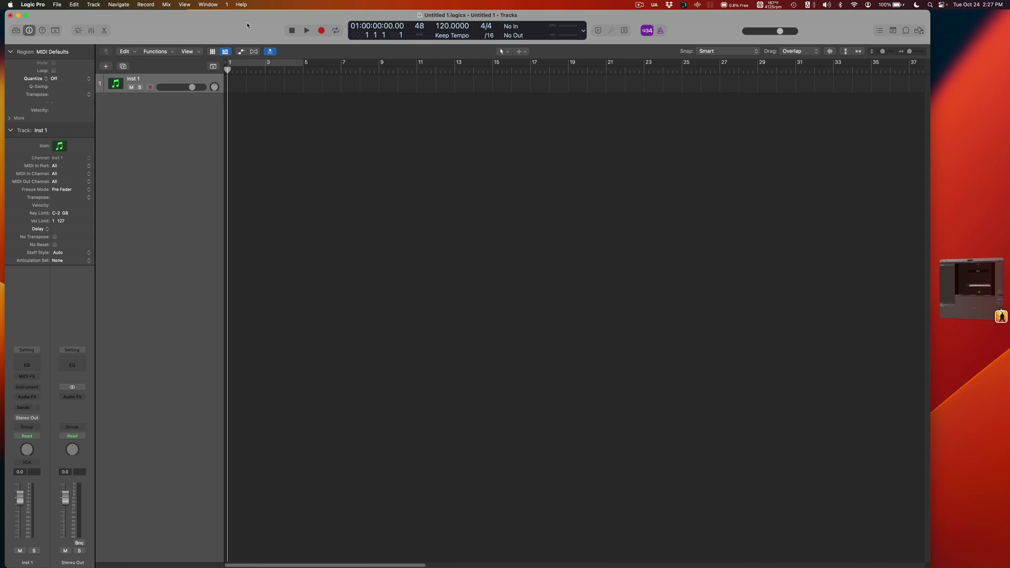
pyautogui.moveTo(247, 22); pyautogui.dragTo(250, 17)
pyautogui.click(249, 16)
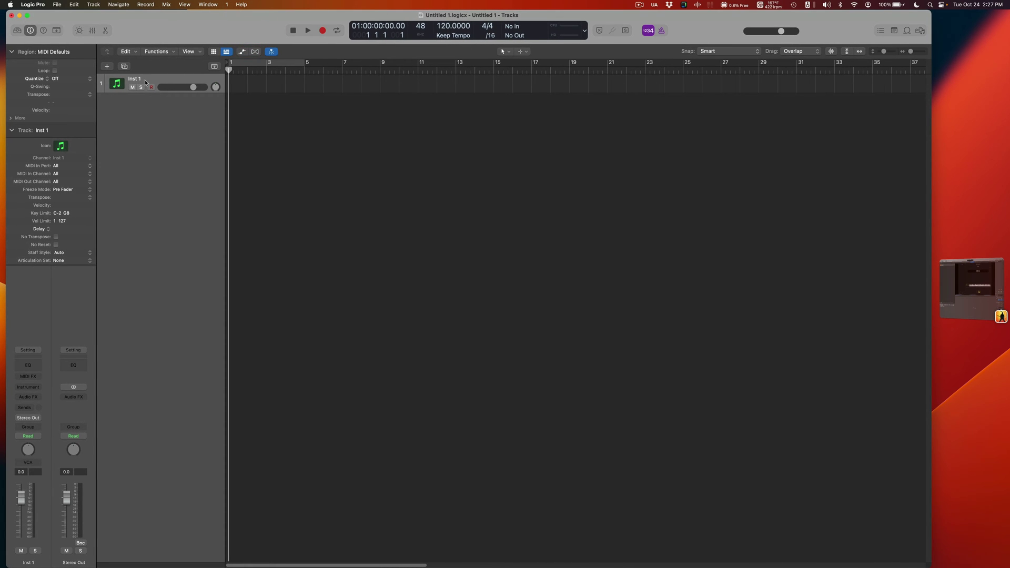
# Open the project's Synchronization settings and show their MIDI options.
pyautogui.click(57, 5)
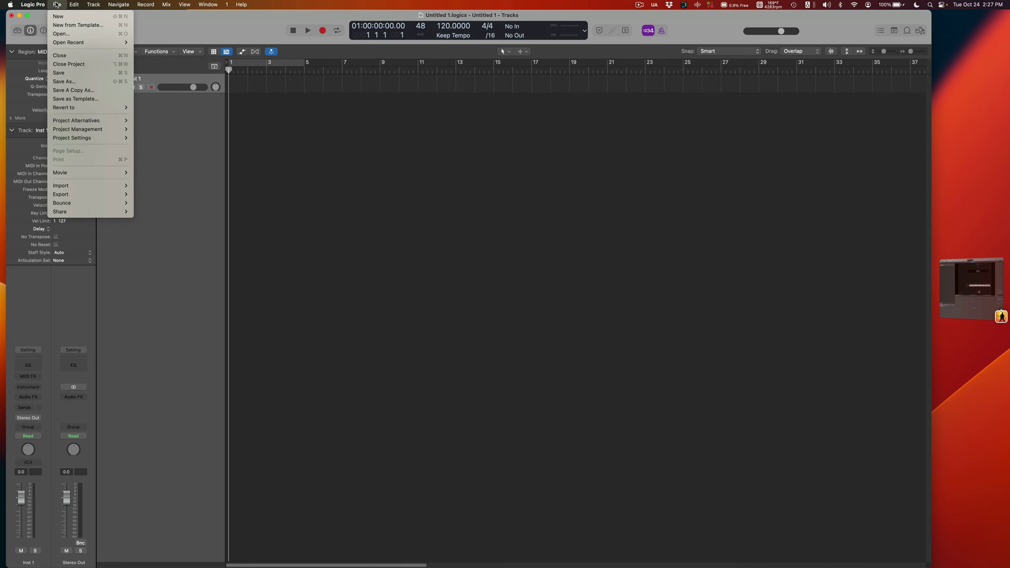
pyautogui.moveTo(77, 132)
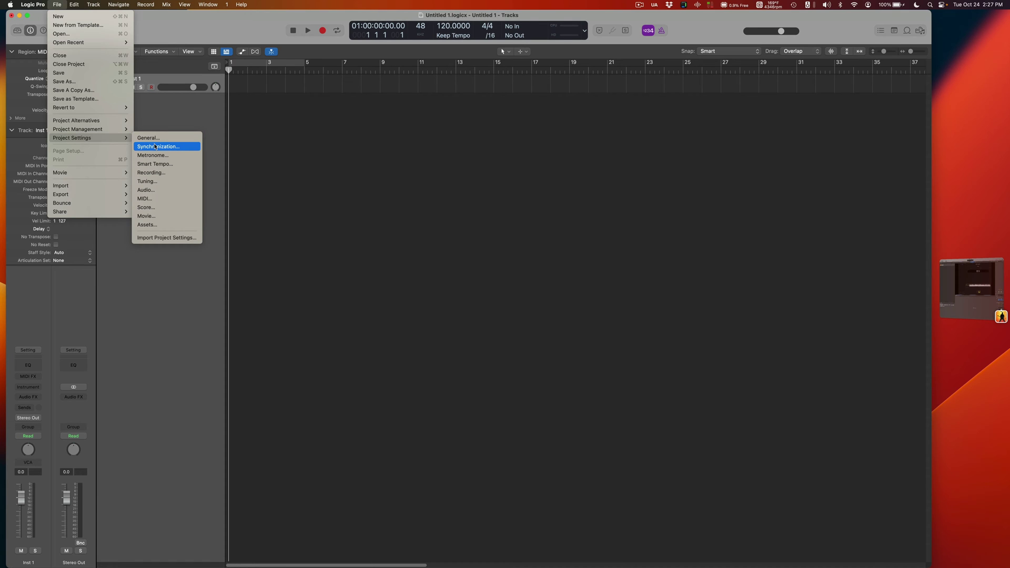
pyautogui.click(155, 147)
pyautogui.moveTo(518, 143); pyautogui.dragTo(499, 182)
pyautogui.click(405, 194)
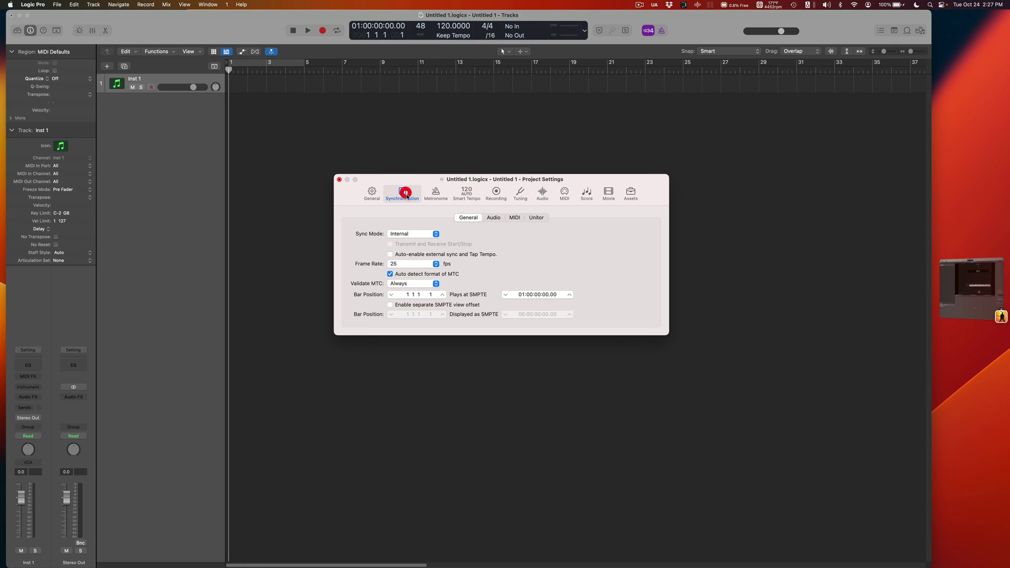
pyautogui.click(512, 218)
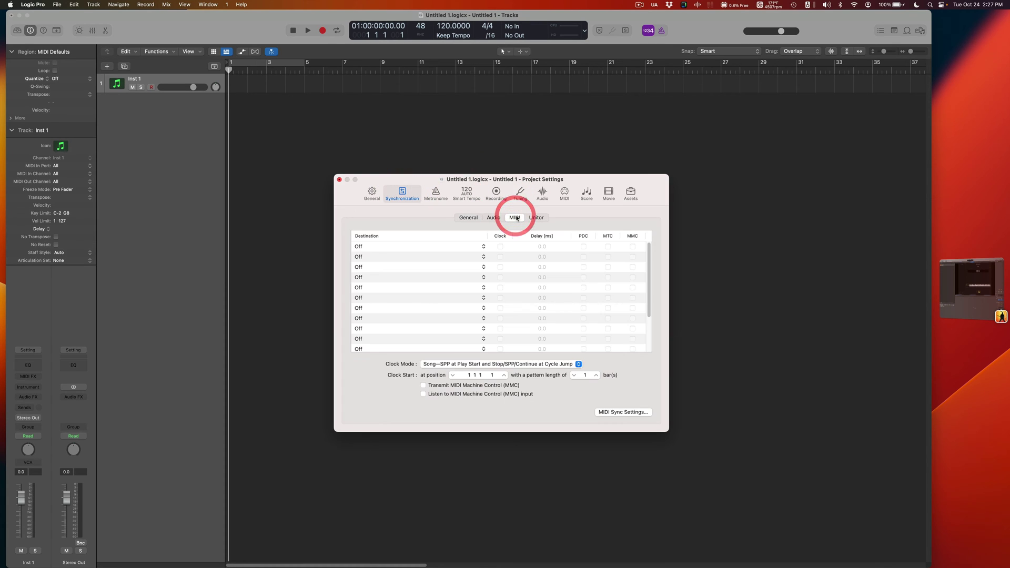
# Set the first MIDI sync destination to Logic Pro Virtual Out and enable Clock for it.
pyautogui.click(370, 247)
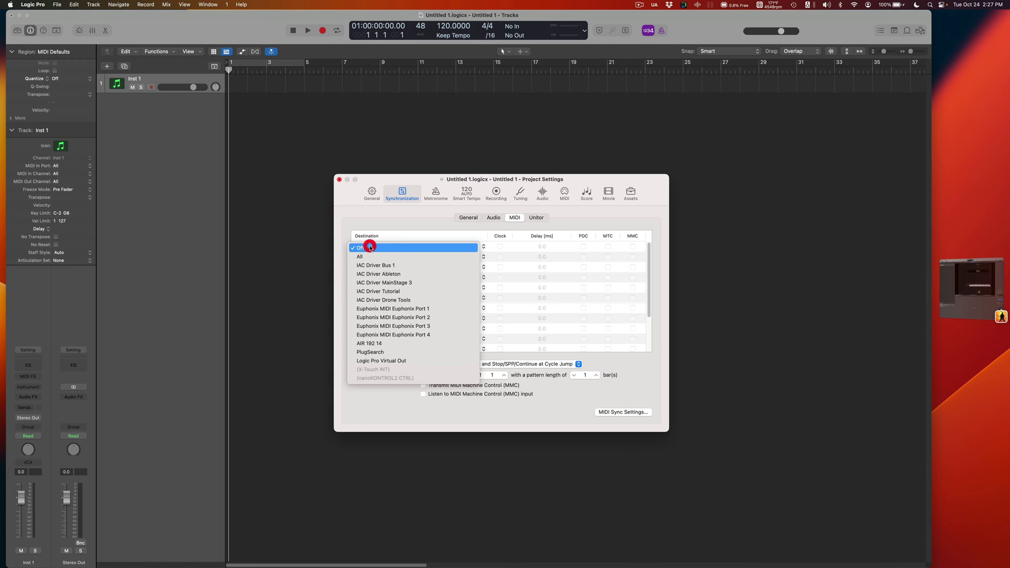
pyautogui.click(381, 362)
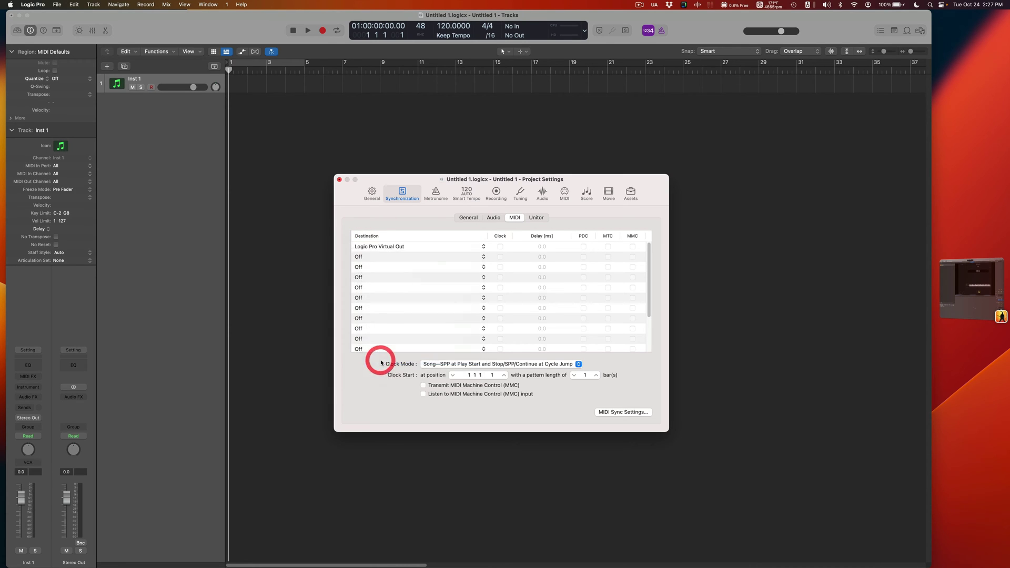
pyautogui.click(501, 247)
# Set the clock mode to Song—SPP at Play Start Only and close the project settings.
pyautogui.click(435, 365)
pyautogui.click(457, 384)
pyautogui.click(504, 365)
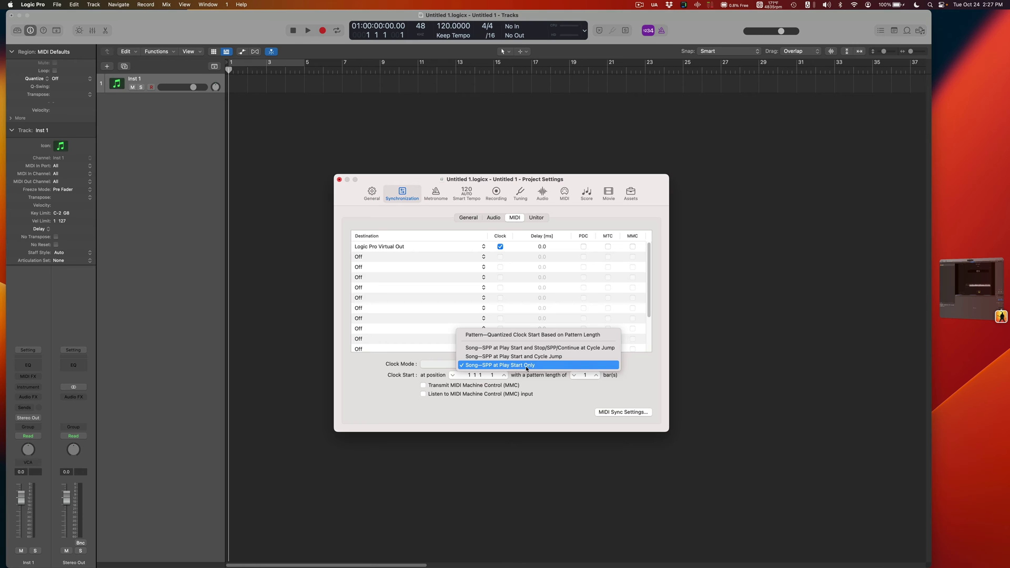
pyautogui.click(526, 366)
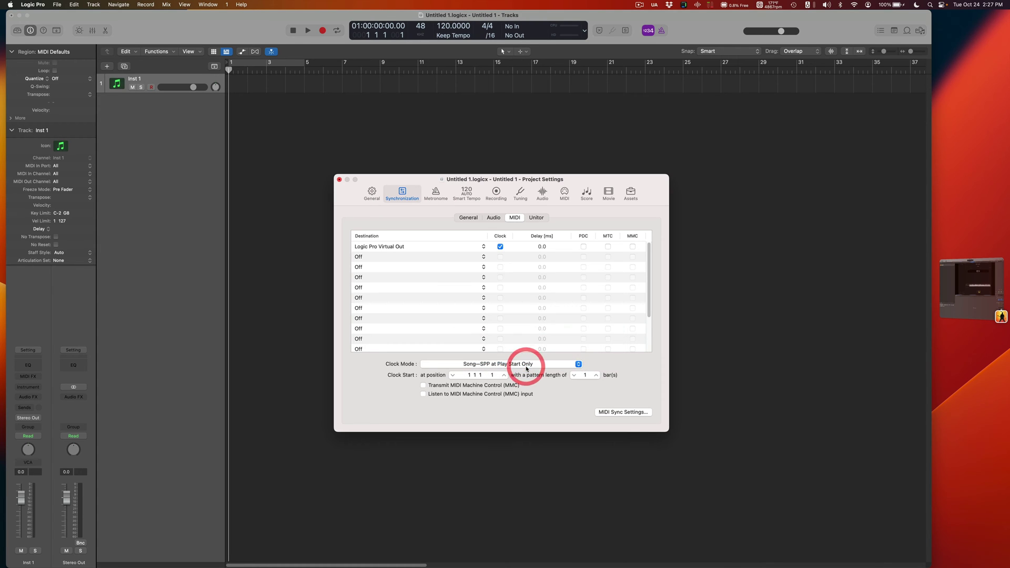
pyautogui.click(339, 180)
# Turn on the cycle area from bar 1 to bar 5 and set the project tempo to 91.
pyautogui.click(286, 63)
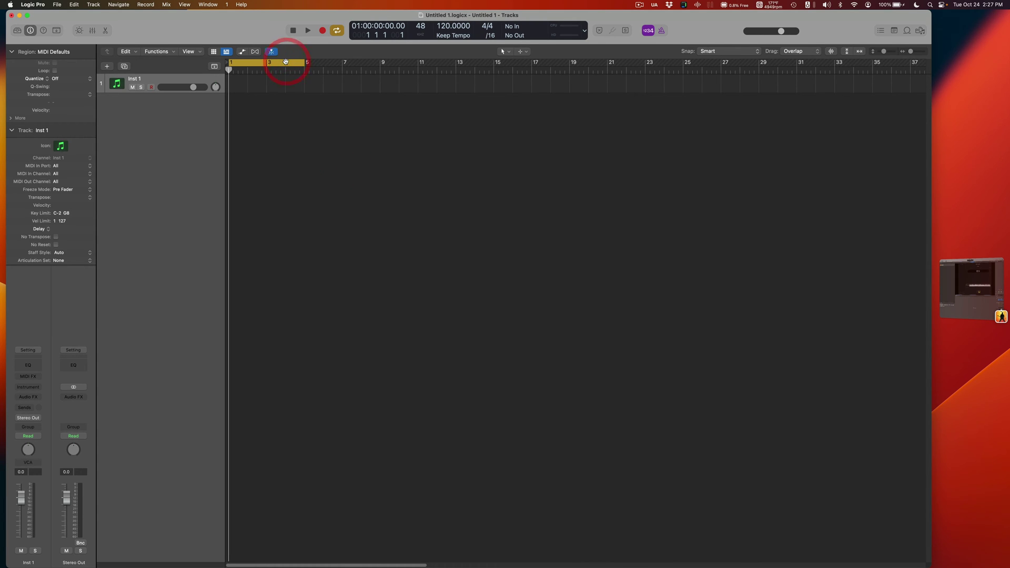
pyautogui.scroll(6, 394, 205)
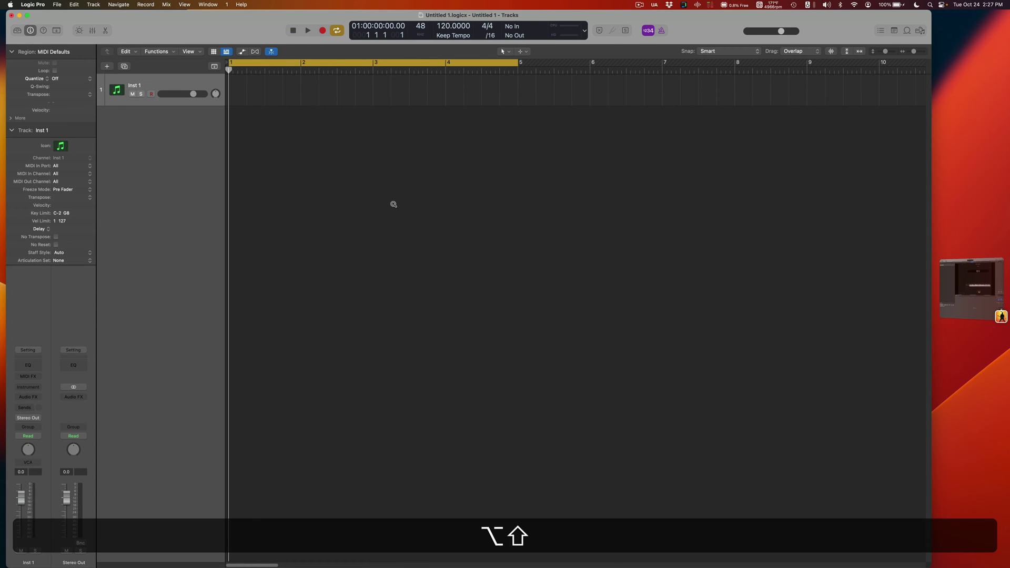
pyautogui.scroll(3, 394, 204)
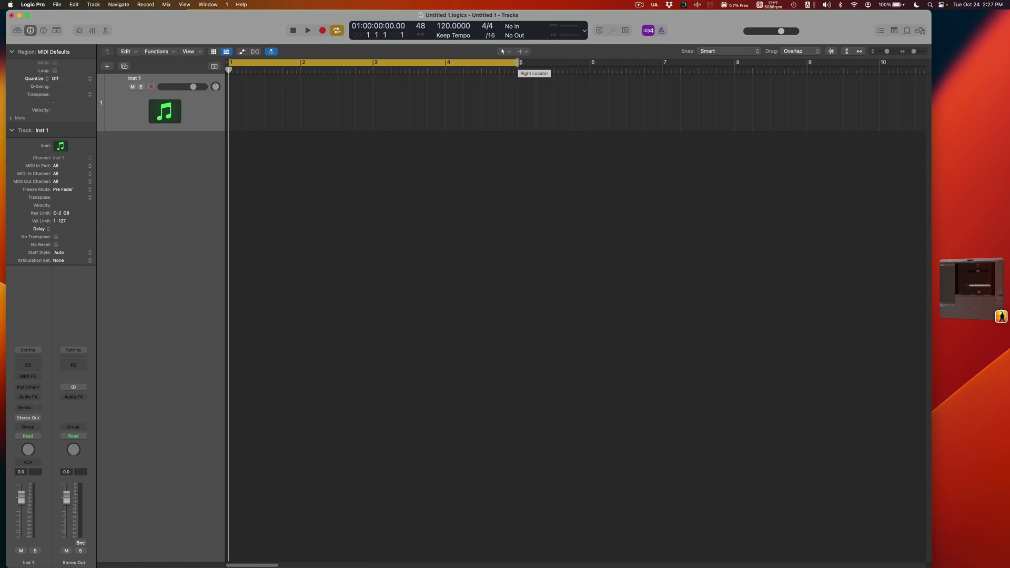
pyautogui.doubleClick(441, 26)
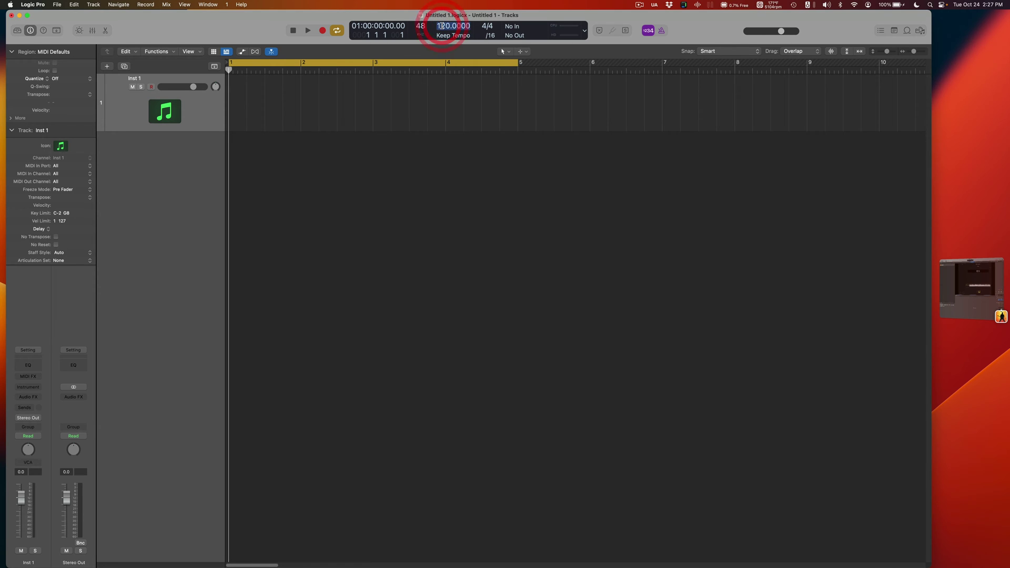
pyautogui.write('91')
pyautogui.press('Return')
# Switch to MainStage and show the timing settings of the Untitled Concert.
pyautogui.click(947, 278)
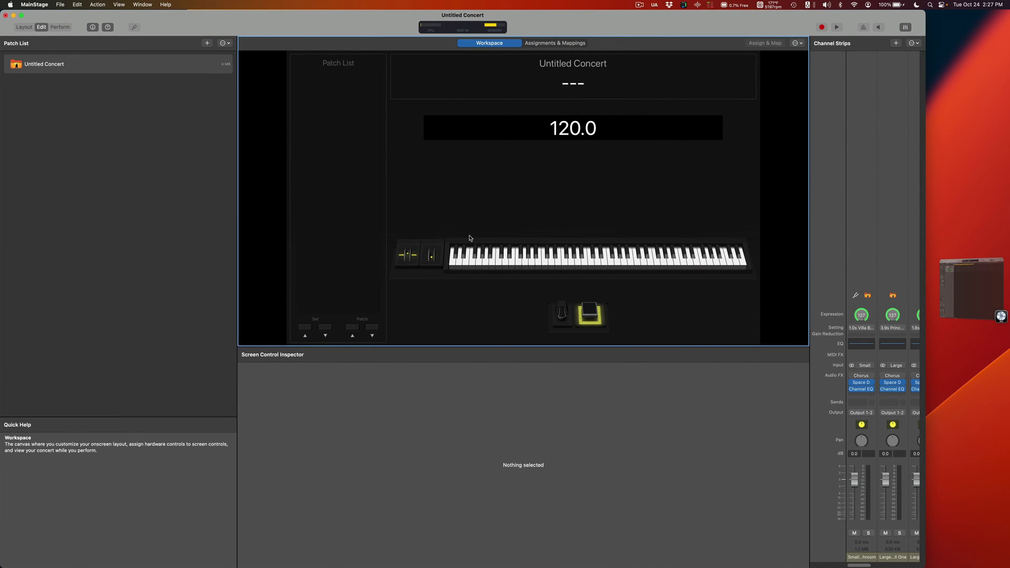
pyautogui.click(48, 65)
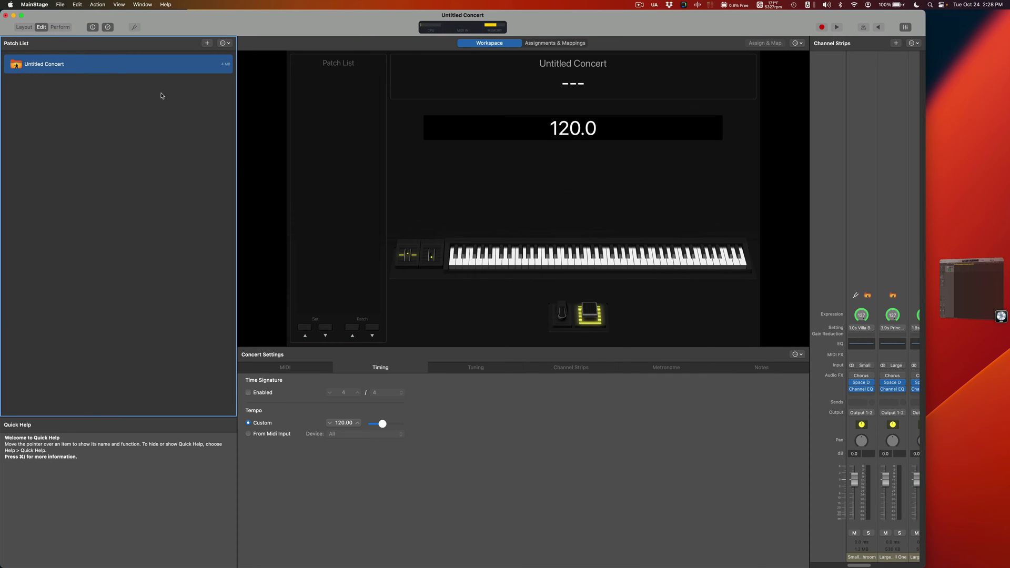
pyautogui.click(365, 366)
pyautogui.click(297, 366)
pyautogui.click(379, 369)
pyautogui.click(284, 367)
pyautogui.click(378, 368)
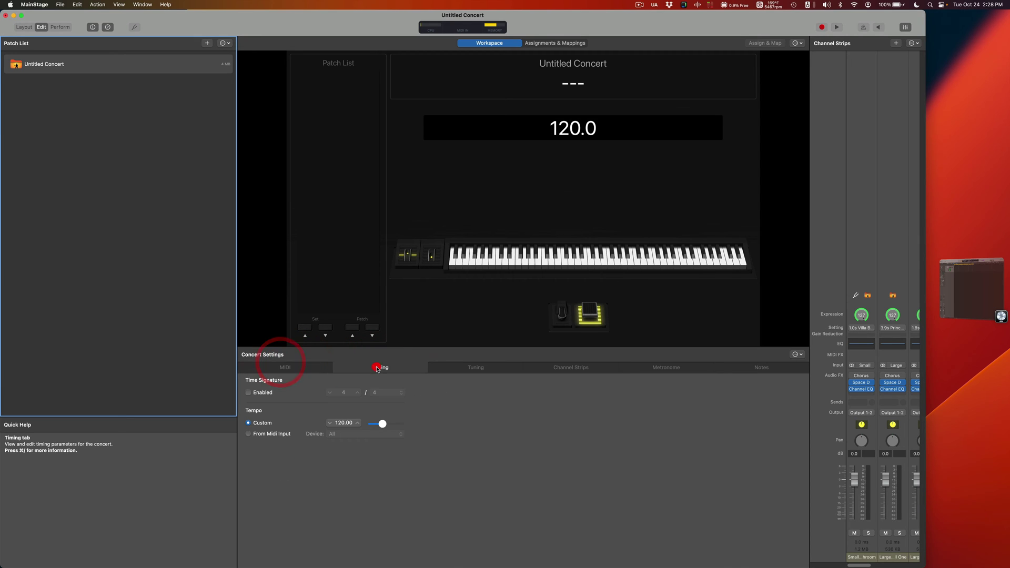
pyautogui.click(371, 368)
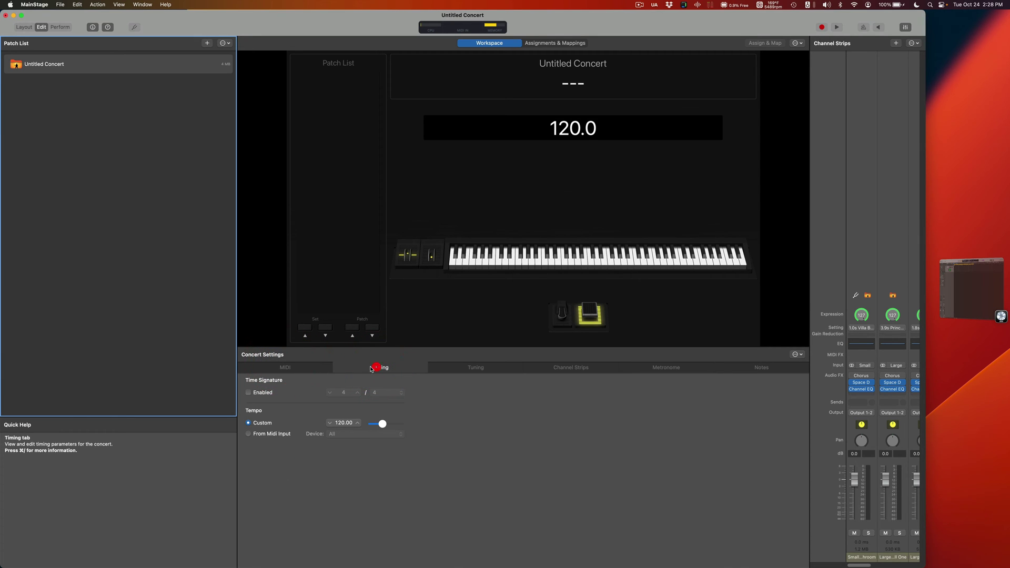
# Set the concert's tempo source to From MIDI Input with Logic Pro Virtual Out as the device.
pyautogui.click(269, 435)
pyautogui.click(334, 434)
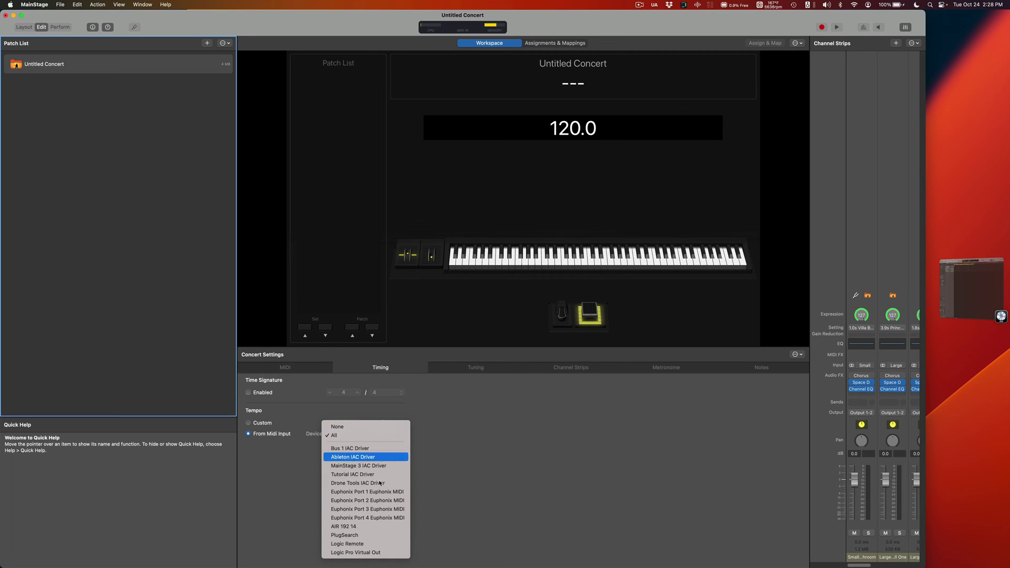
pyautogui.click(379, 552)
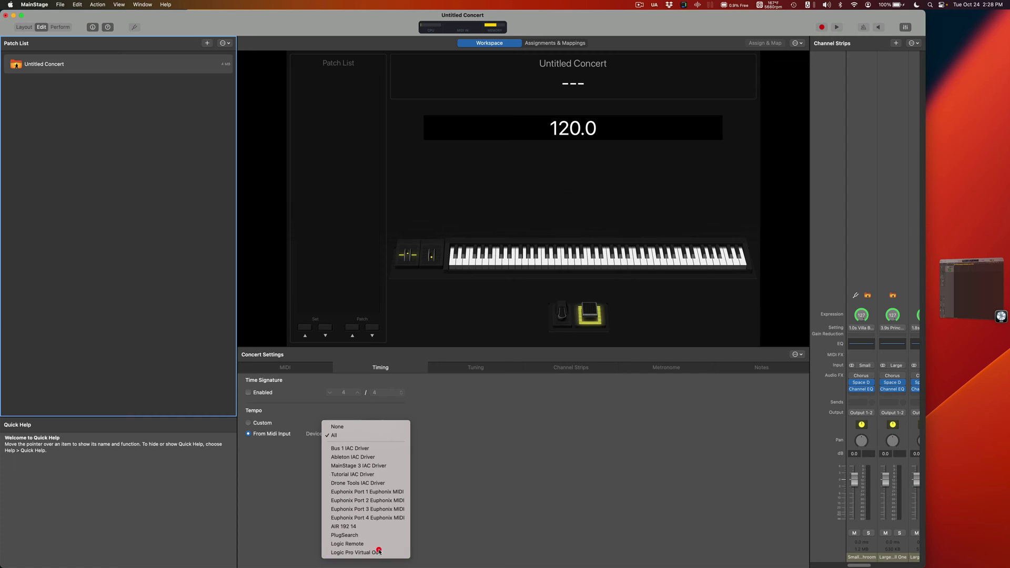
pyautogui.click(362, 476)
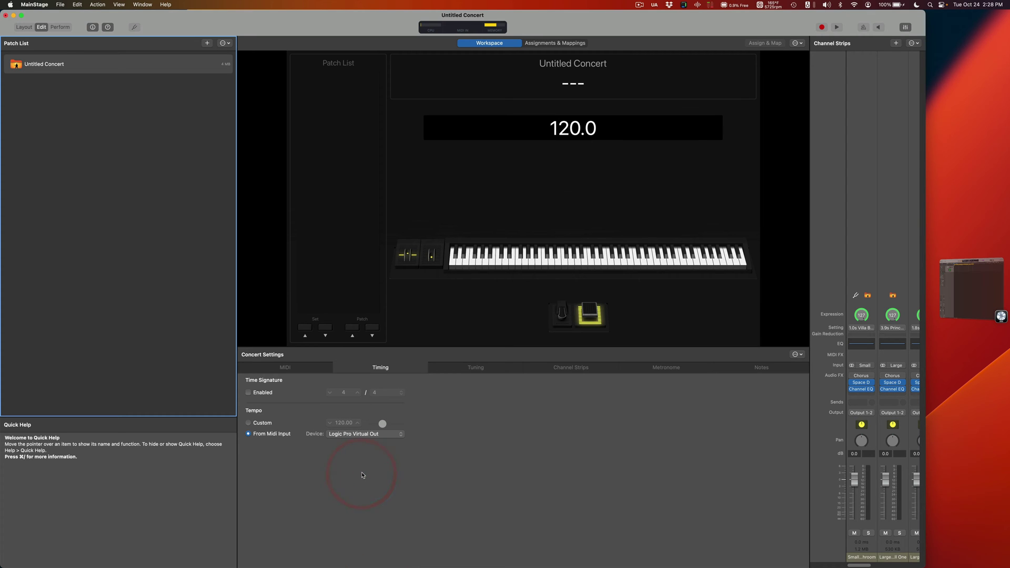
# Play the Logic Pro project and check the tempo display in the MainStage concert during playback.
pyautogui.press('super+Tab')
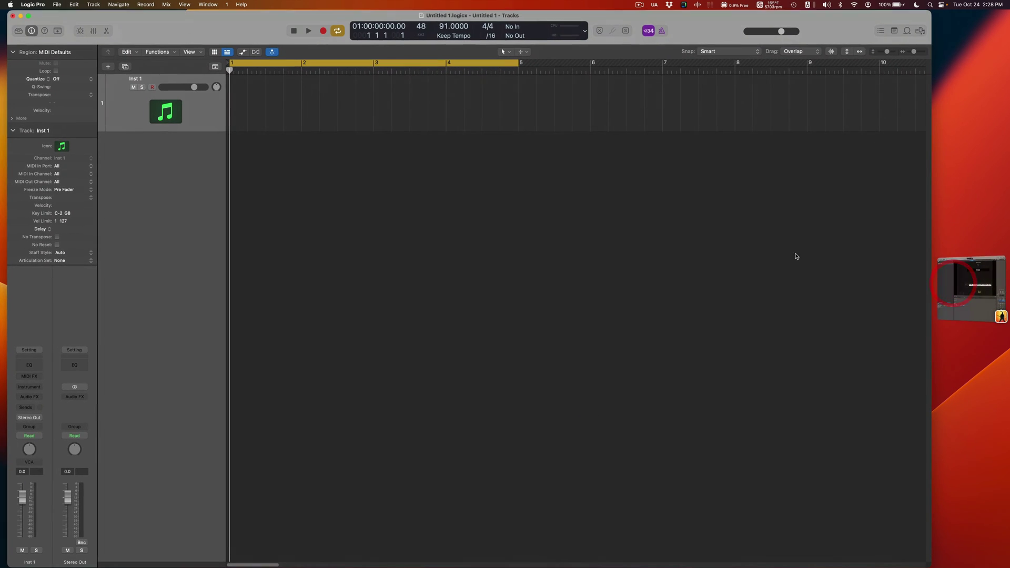
pyautogui.click(305, 119)
pyautogui.press('space')
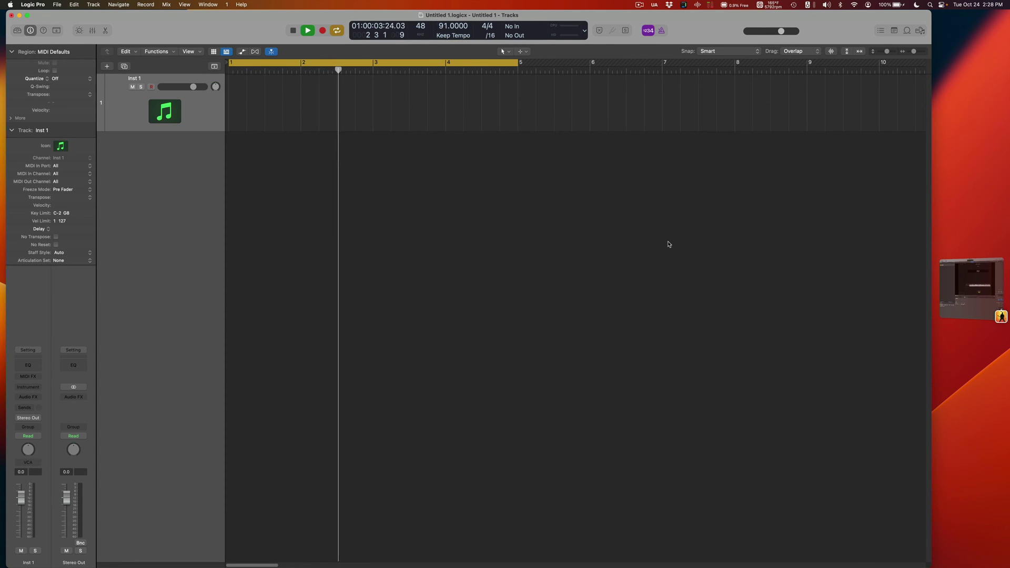
pyautogui.press('super+Tab')
pyautogui.click(568, 128)
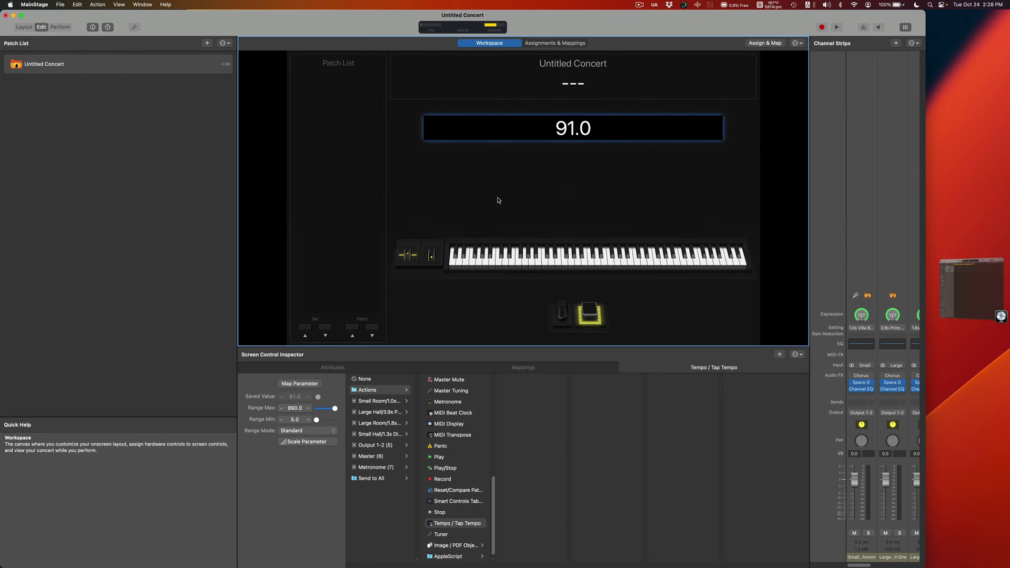
pyautogui.click(267, 213)
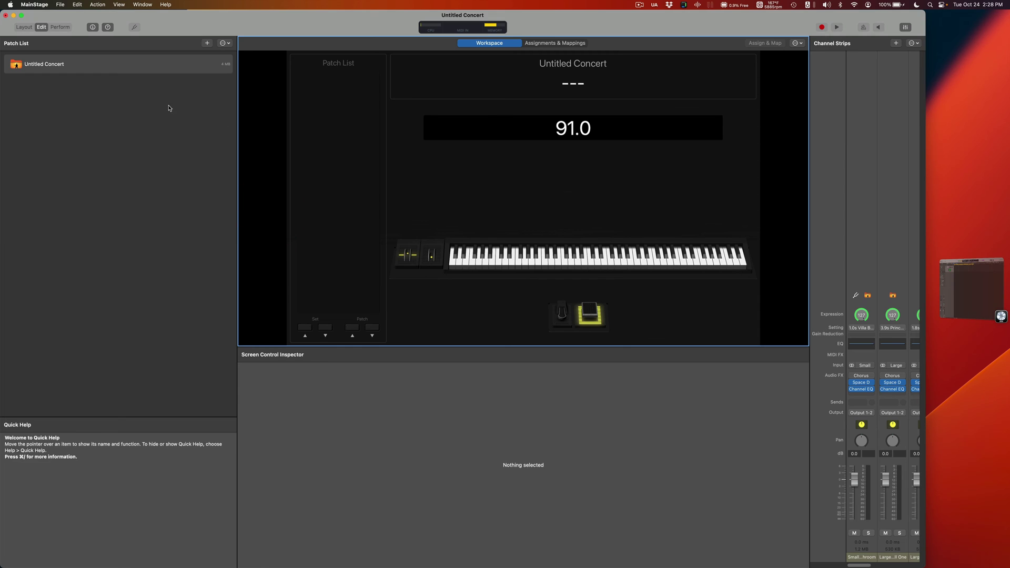
# Return to Logic Pro, stop playback and open the project's tempo list.
pyautogui.click(969, 290)
pyautogui.press('space')
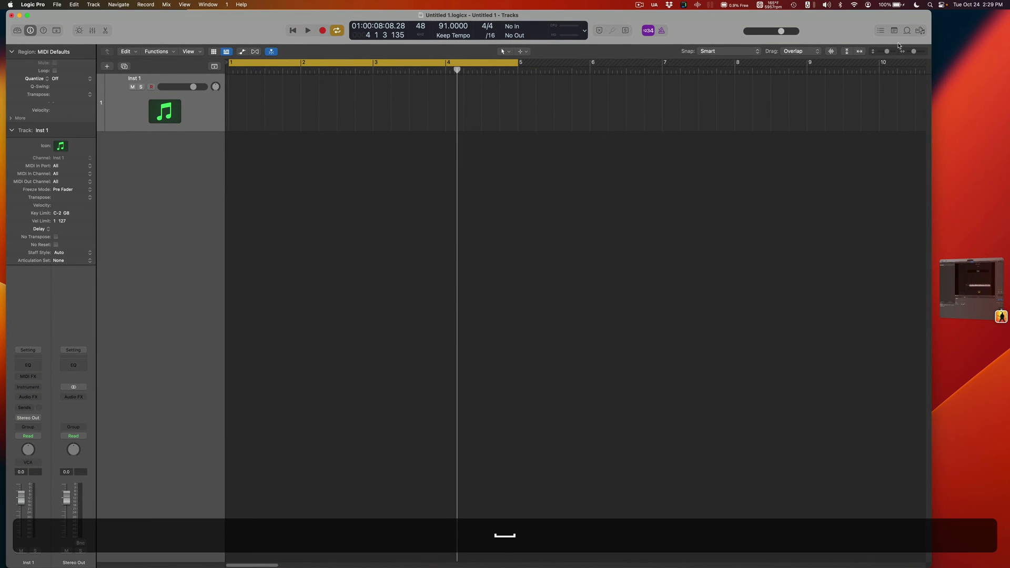
pyautogui.click(402, 131)
pyautogui.click(881, 30)
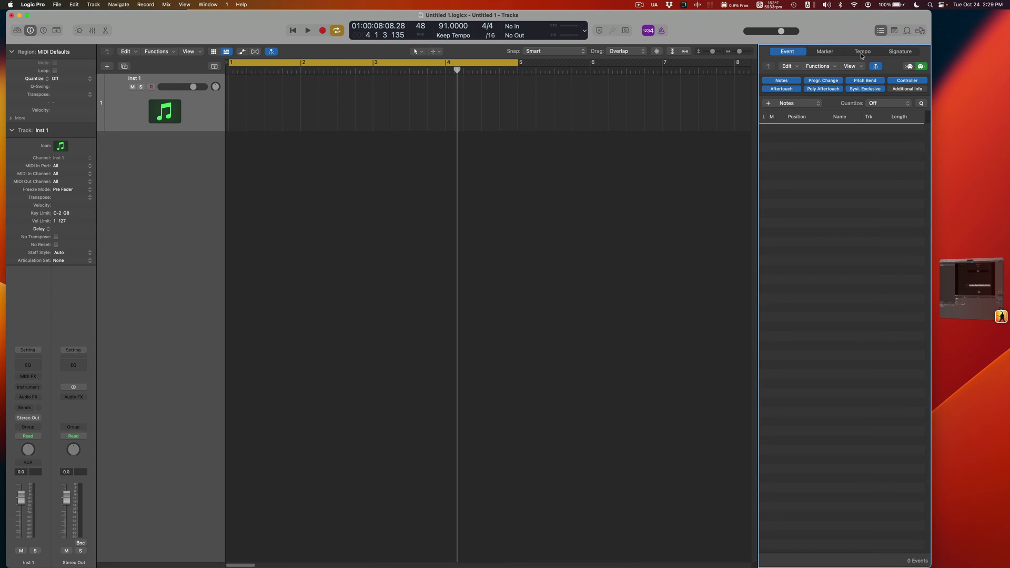
pyautogui.click(862, 52)
# Move the playhead to bar 1 and add a tempo event there.
pyautogui.moveTo(457, 70); pyautogui.dragTo(214, 68)
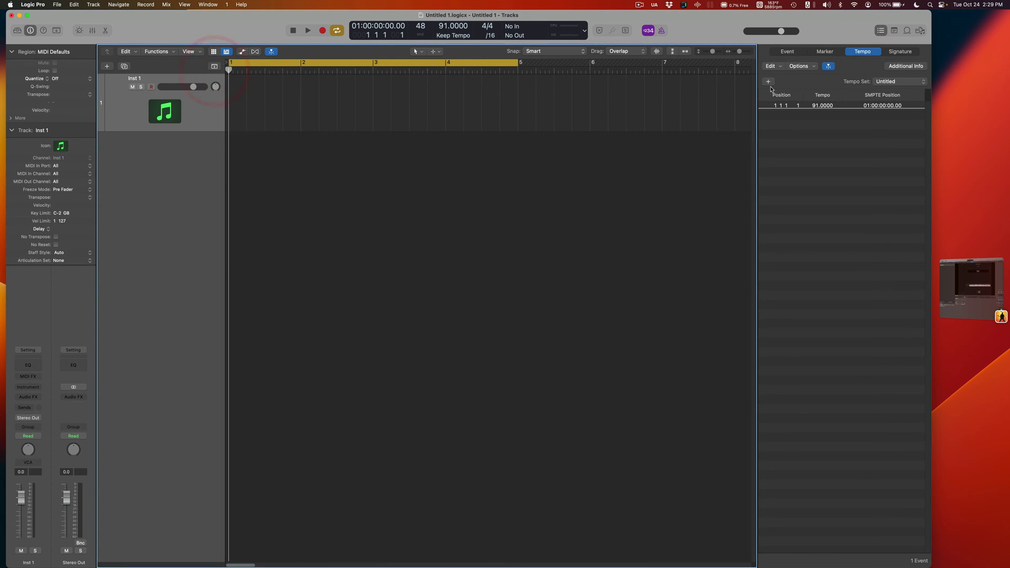
pyautogui.click(768, 82)
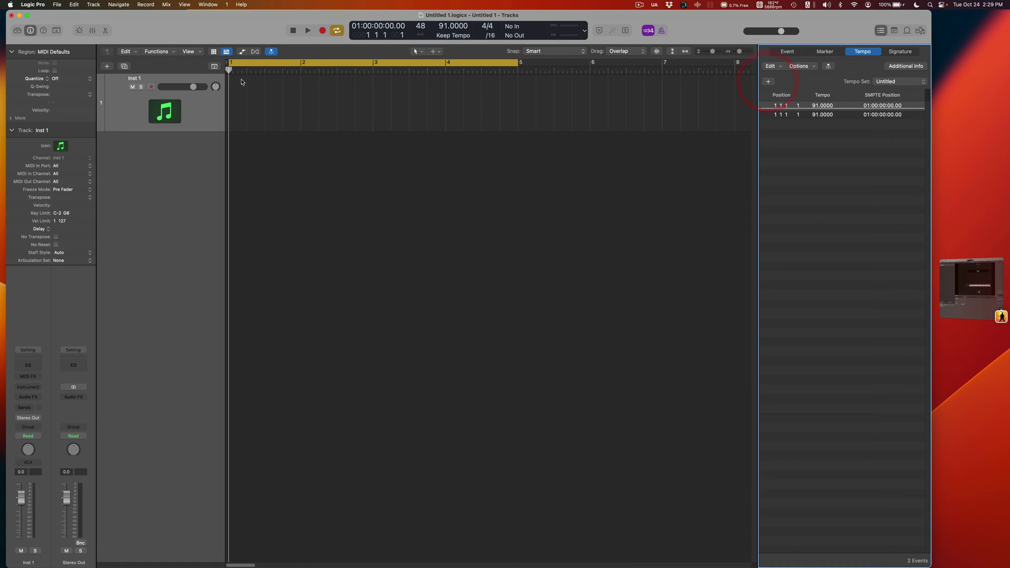
# Move the playhead to bar 3 and add a tempo event of 101 there.
pyautogui.moveTo(227, 69); pyautogui.dragTo(372, 94)
pyautogui.click(821, 115)
pyautogui.press('super+z')
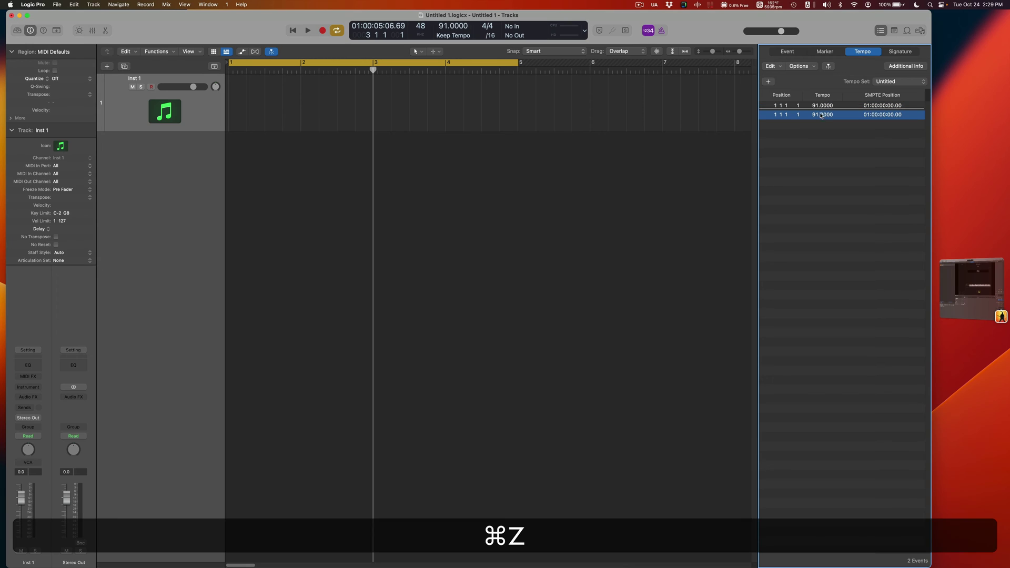
pyautogui.click(768, 81)
pyautogui.doubleClick(822, 124)
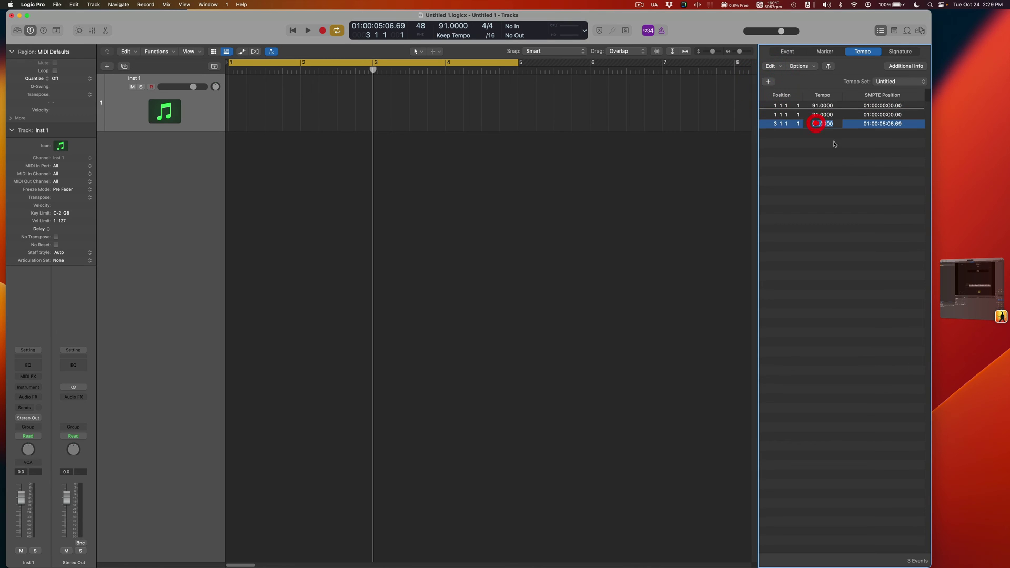
pyautogui.write('101')
pyautogui.press('Return')
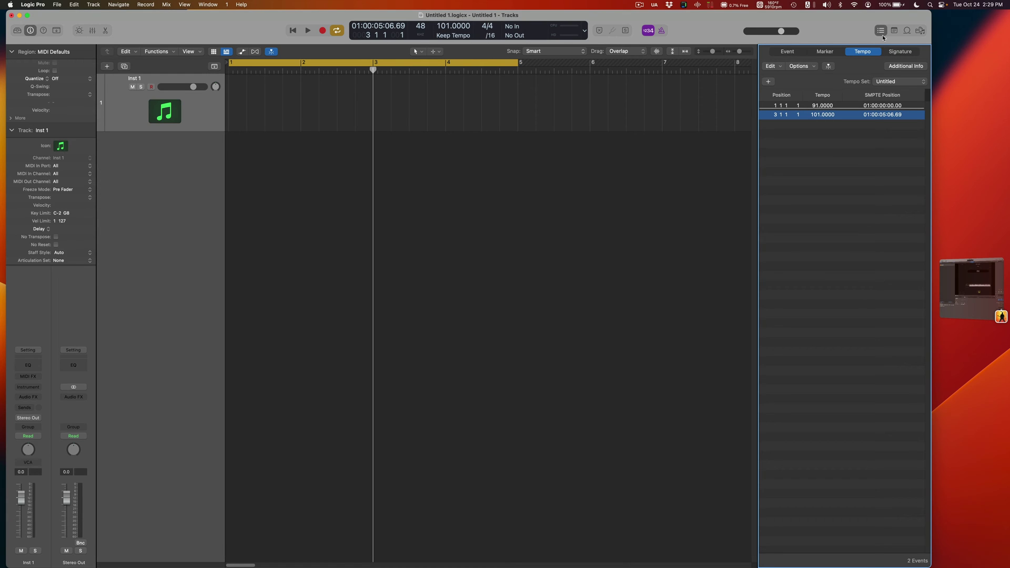
# Set the tempo event at bar 1 to 87.
pyautogui.click(825, 112)
pyautogui.doubleClick(814, 106)
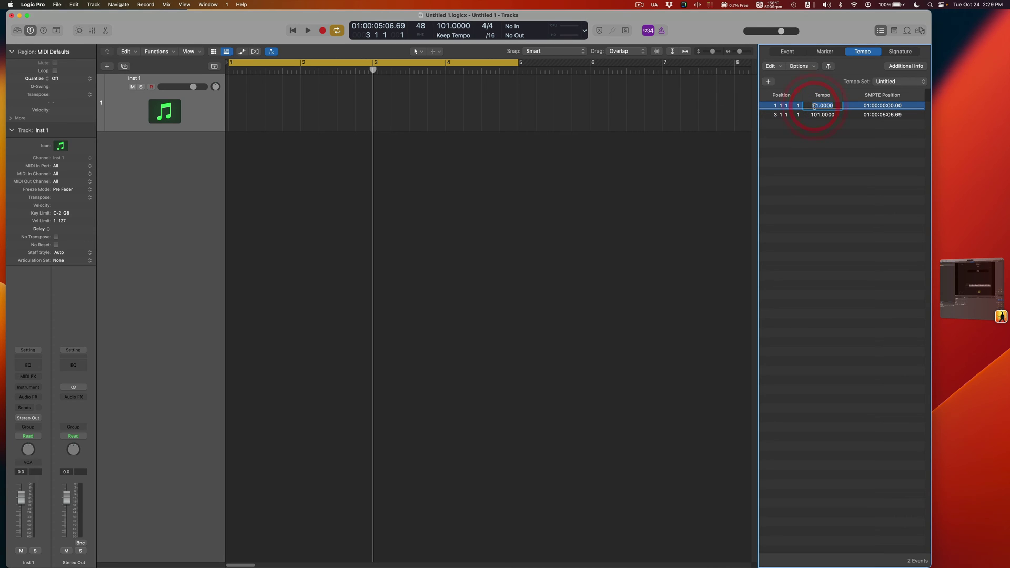
pyautogui.write('87')
pyautogui.press('Return')
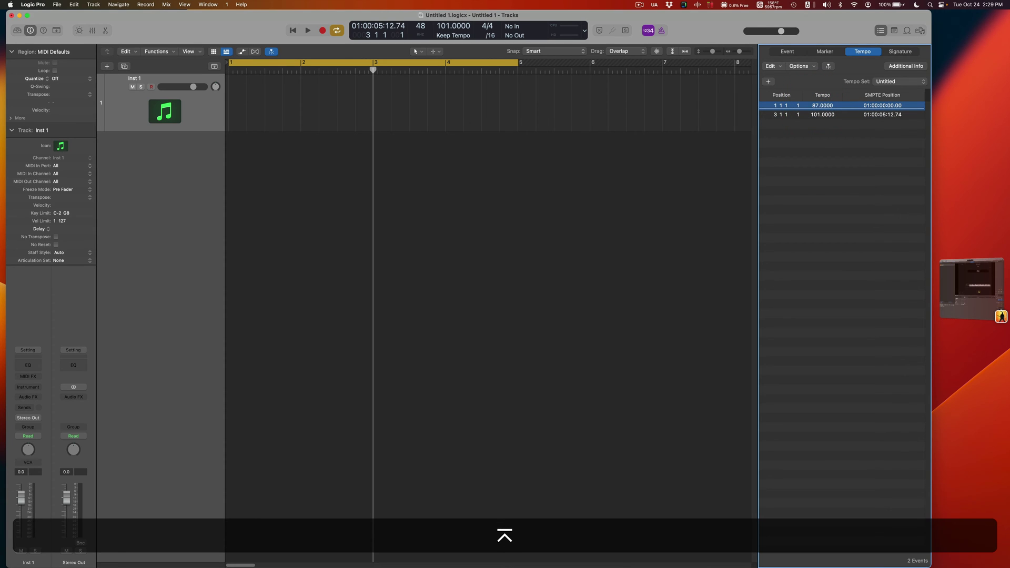
# Show the global tracks with the tempo curve and close the tempo list.
pyautogui.click(213, 67)
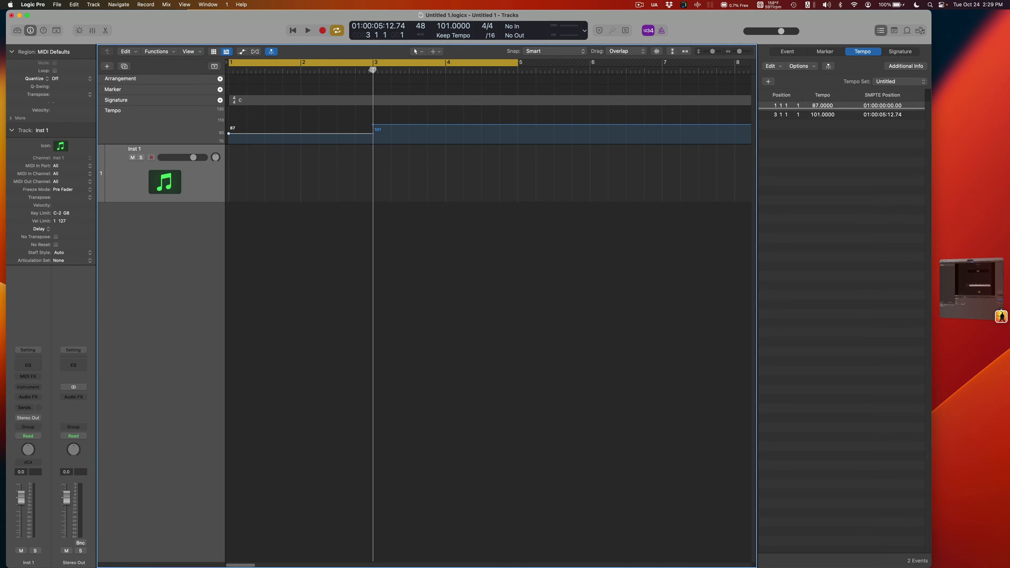
pyautogui.moveTo(363, 68); pyautogui.dragTo(395, 68)
pyautogui.click(879, 31)
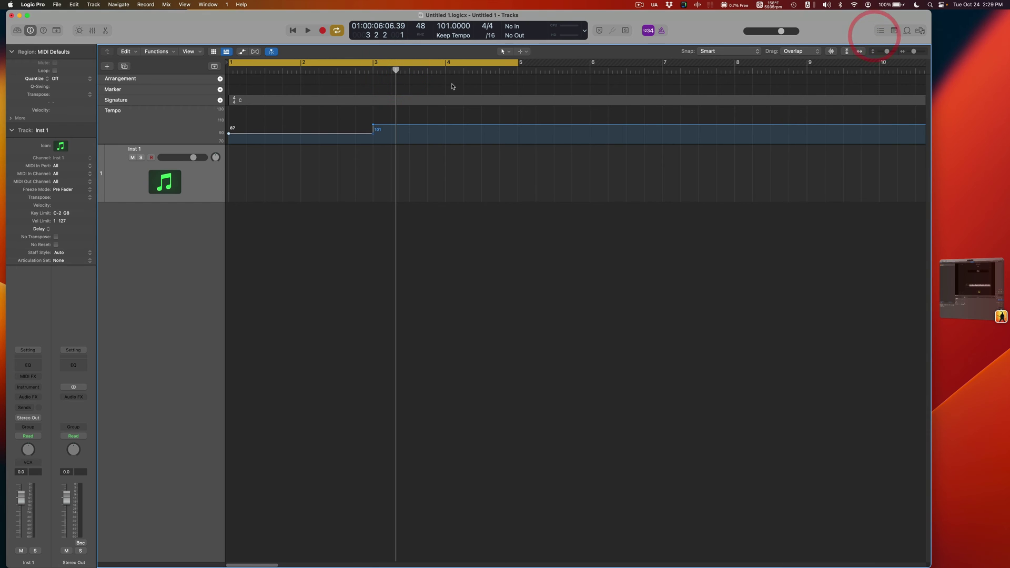
# Play the project from the beginning and switch to MainStage to check that its tempo display follows the tempo changes.
pyautogui.press('Return')
pyautogui.press('space')
pyautogui.press('super+Tab')
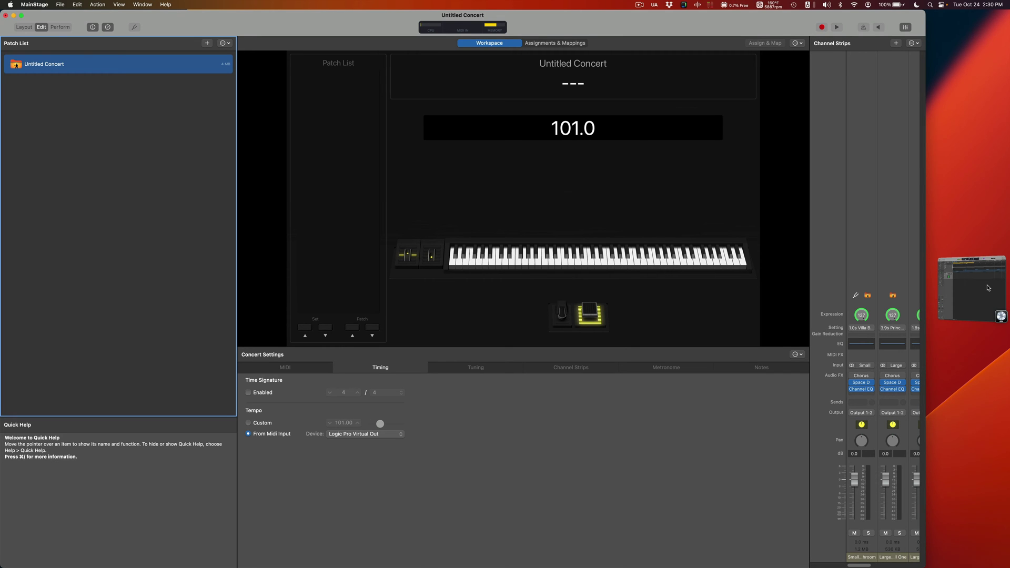
# Switch back to Logic Pro and stop the playback.
pyautogui.click(988, 288)
pyautogui.press('space')
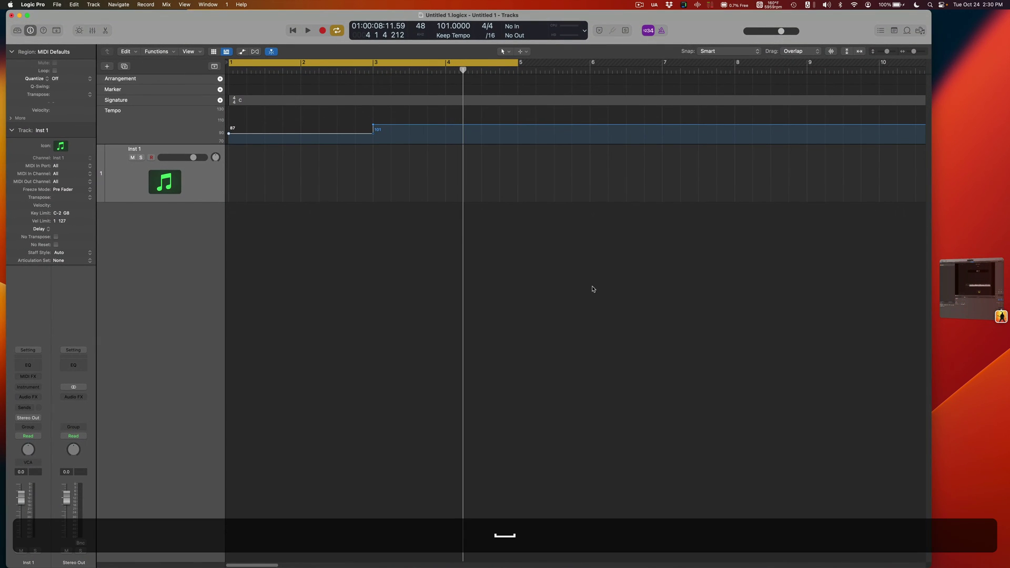
pyautogui.click(417, 233)
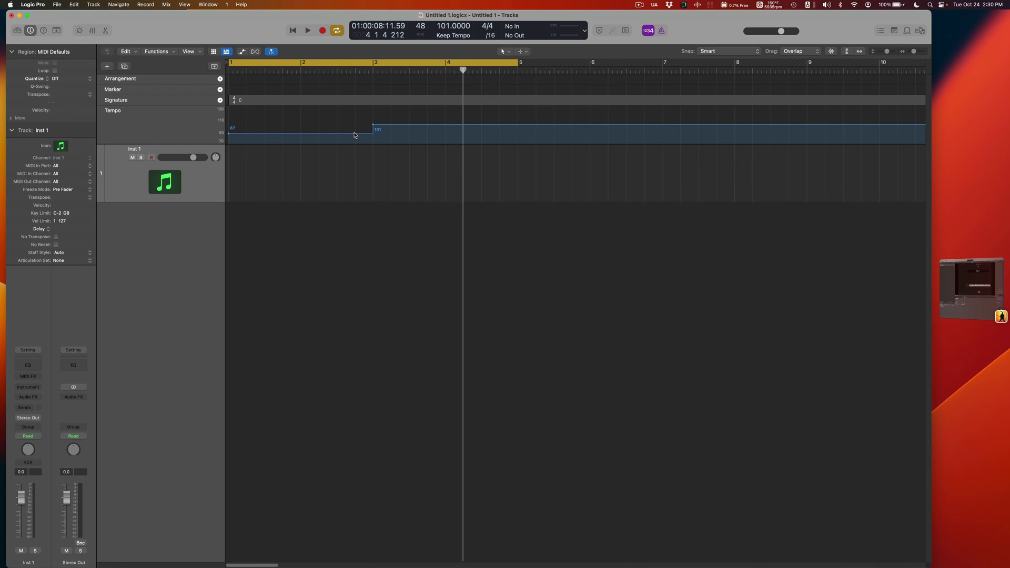
pyautogui.click(379, 126)
pyautogui.click(340, 126)
pyautogui.click(880, 30)
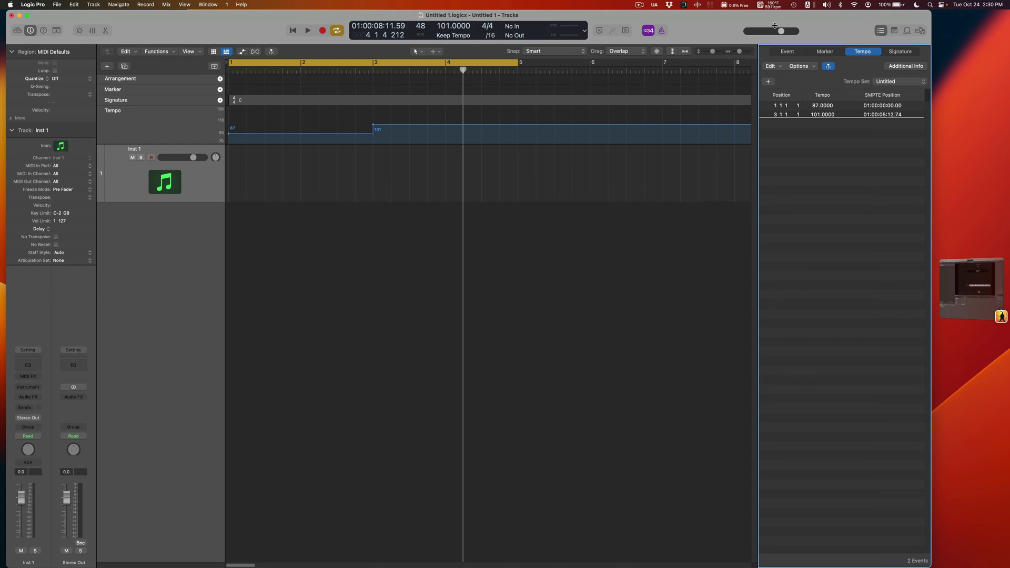
pyautogui.click(885, 32)
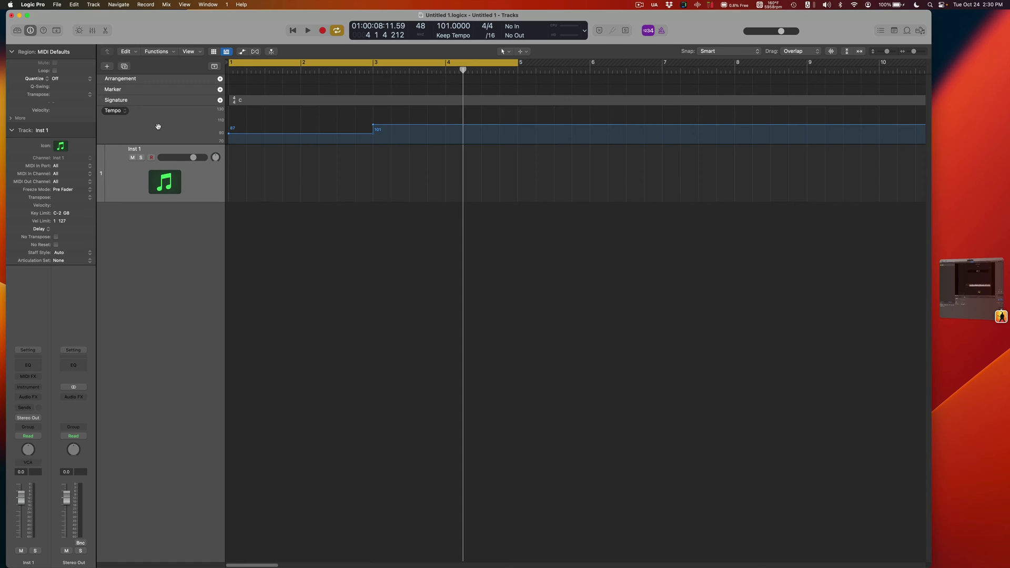
pyautogui.click(203, 173)
pyautogui.moveTo(237, 30); pyautogui.dragTo(241, 24)
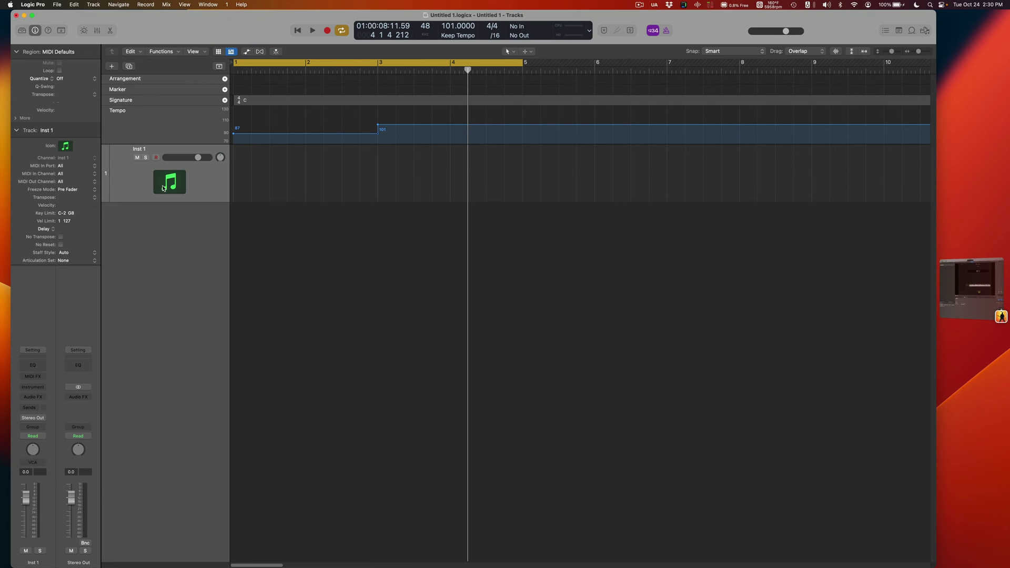
# Return the playhead to the project start and increase the height of the Inst 1 track.
pyautogui.press('Return')
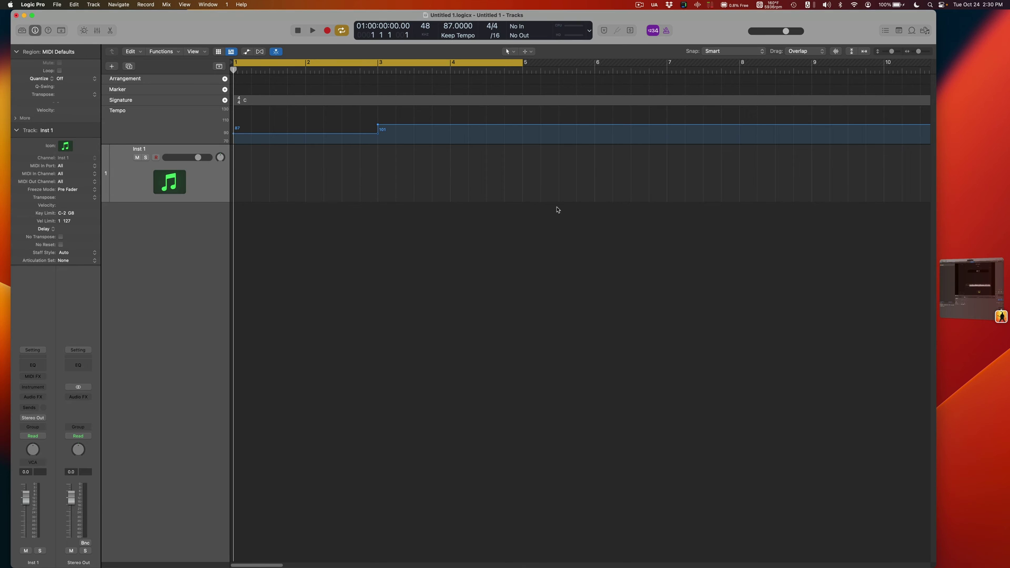
pyautogui.click(156, 183)
pyautogui.moveTo(203, 202); pyautogui.dragTo(206, 241)
pyautogui.click(206, 241)
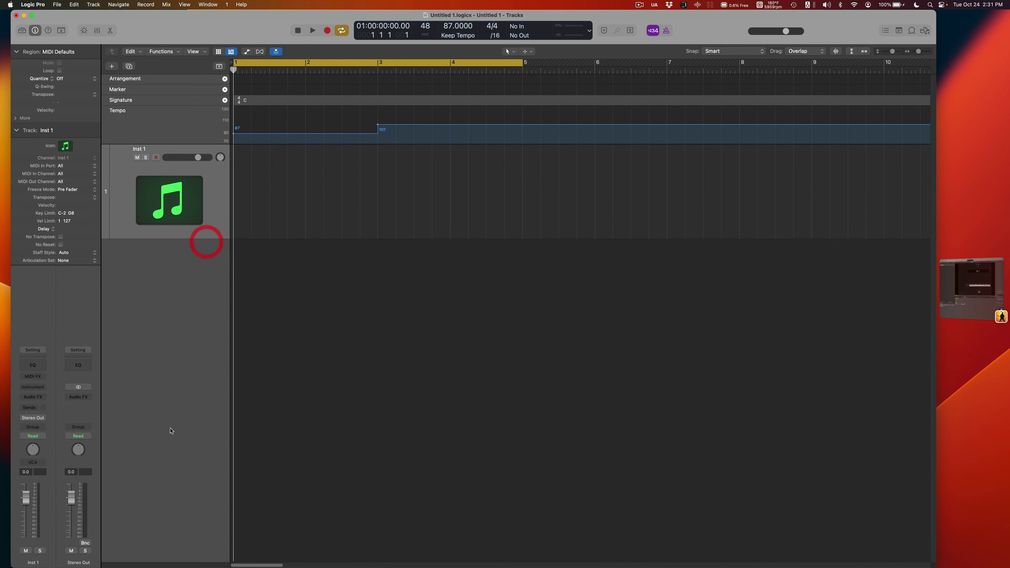
# Insert the stereo External Instrument utility plug-in on the Inst 1 channel strip.
pyautogui.click(33, 387)
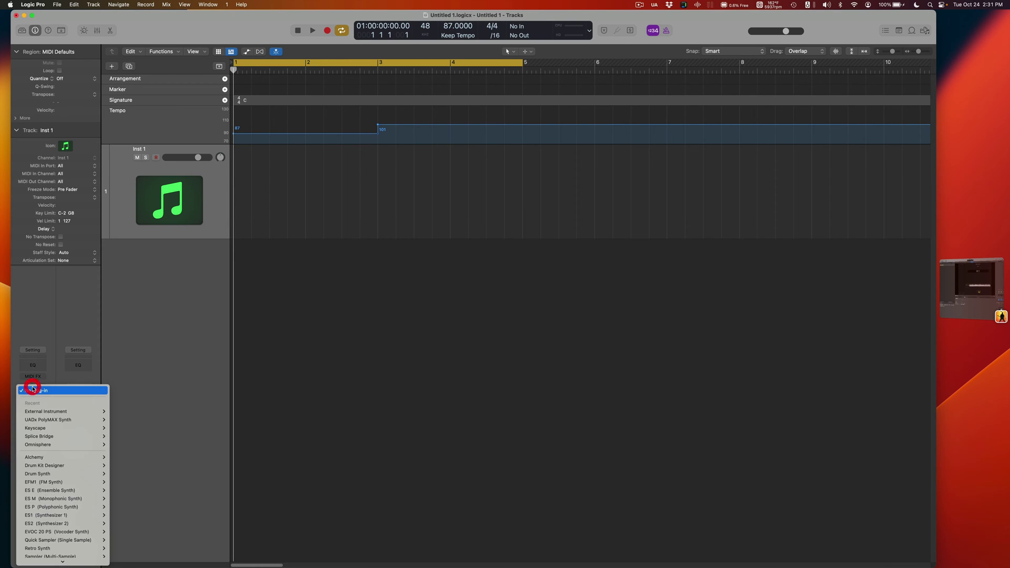
pyautogui.moveTo(67, 522)
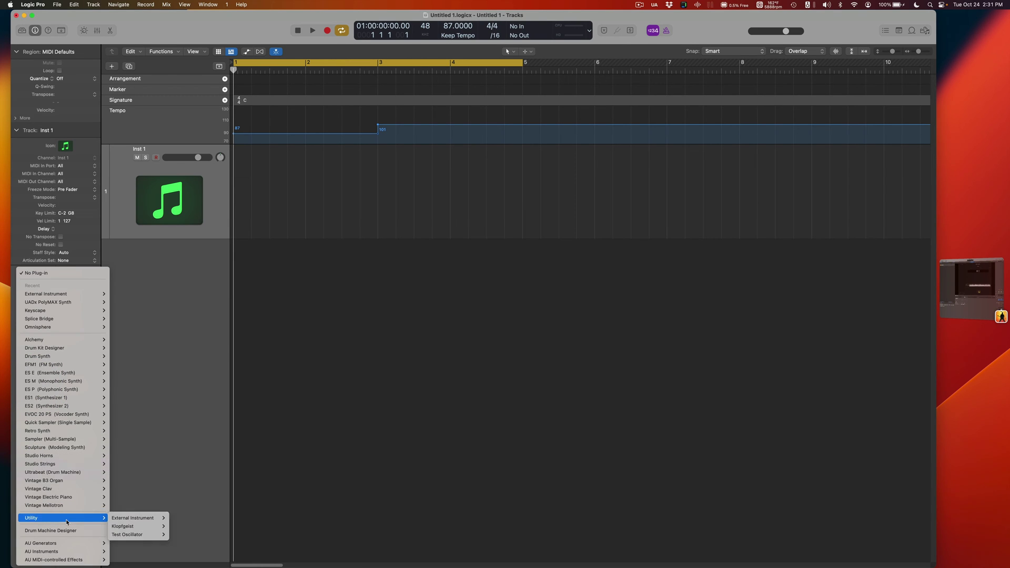
pyautogui.moveTo(130, 519)
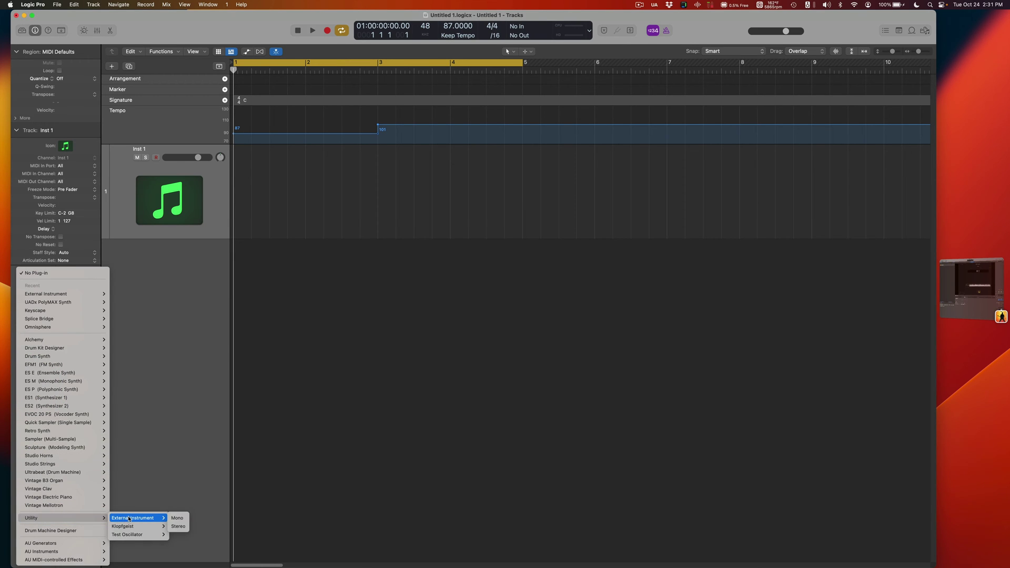
pyautogui.click(178, 526)
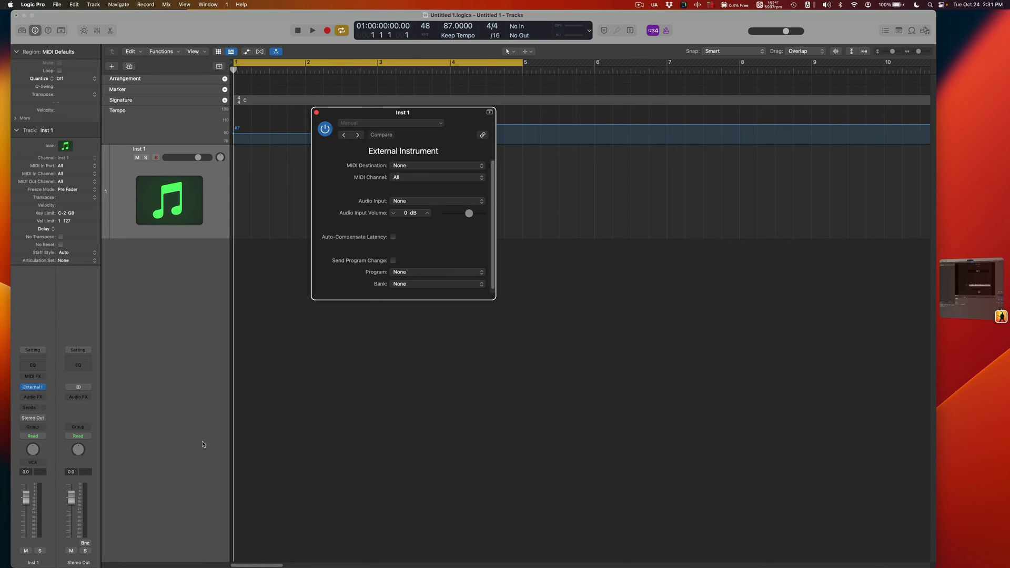
# Set the External Instrument's MIDI destination to Logic Pro Virtual Out and close the plug-in window.
pyautogui.moveTo(442, 113); pyautogui.dragTo(479, 261)
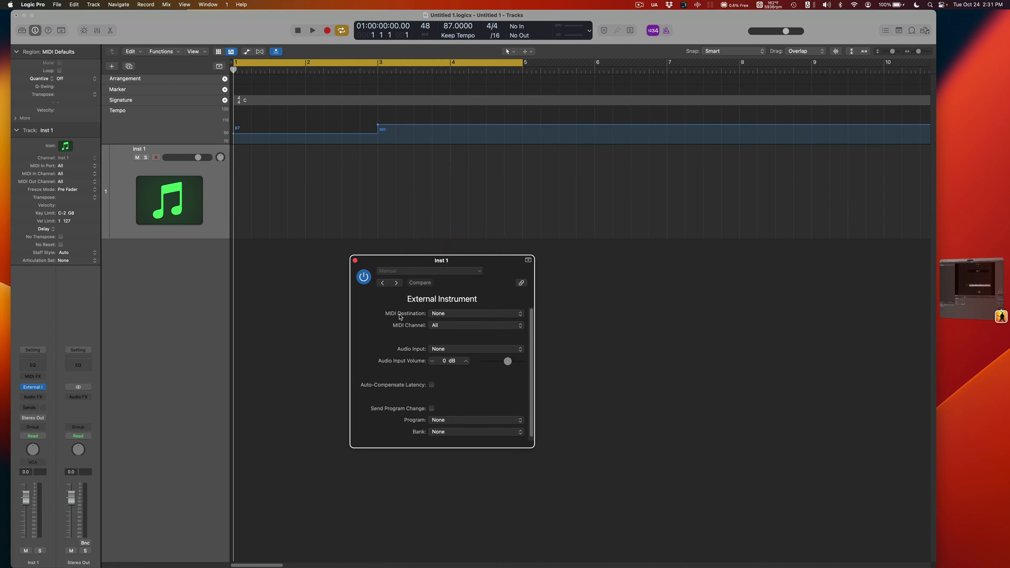
pyautogui.click(446, 314)
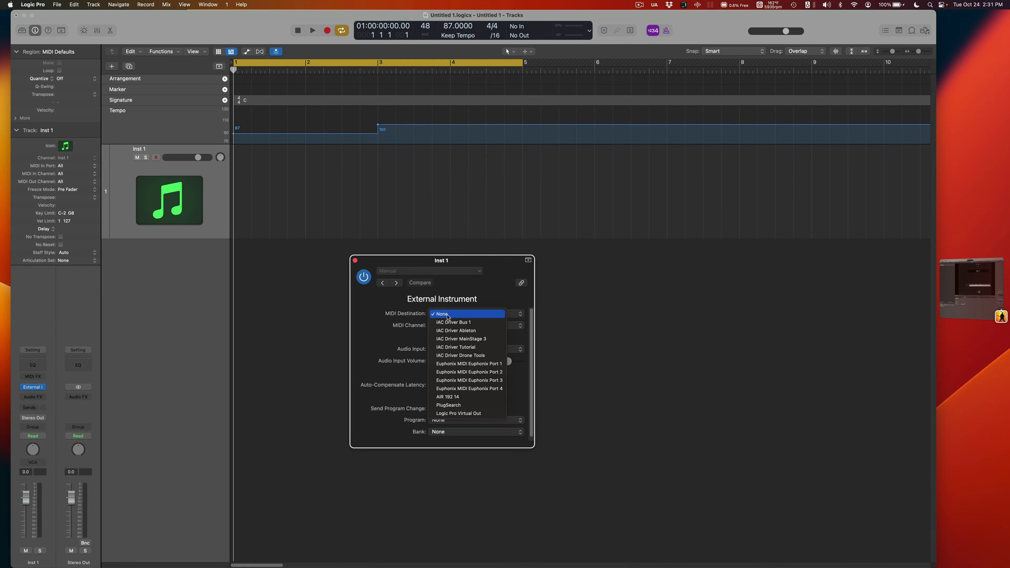
pyautogui.click(465, 416)
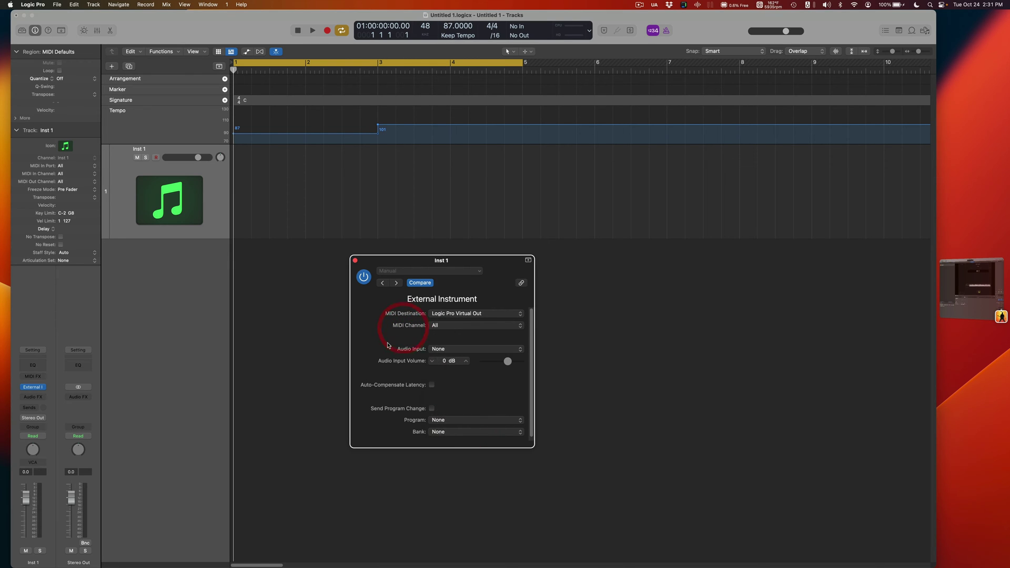
pyautogui.click(355, 261)
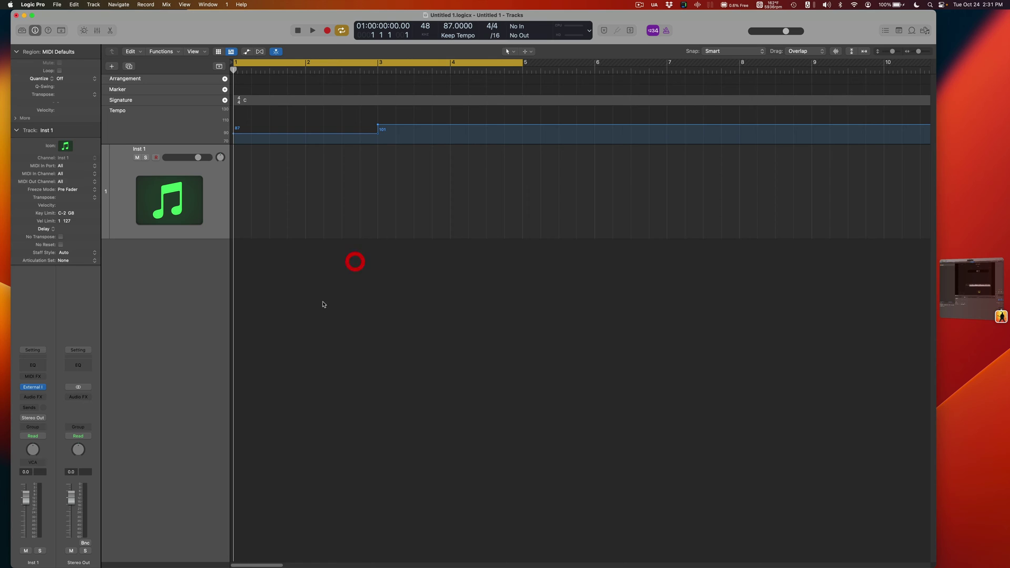
# Create an empty one-bar MIDI region at bar 2 on the Inst 1 track.
pyautogui.click(254, 204)
pyautogui.click(255, 205)
pyautogui.rightClick(309, 190)
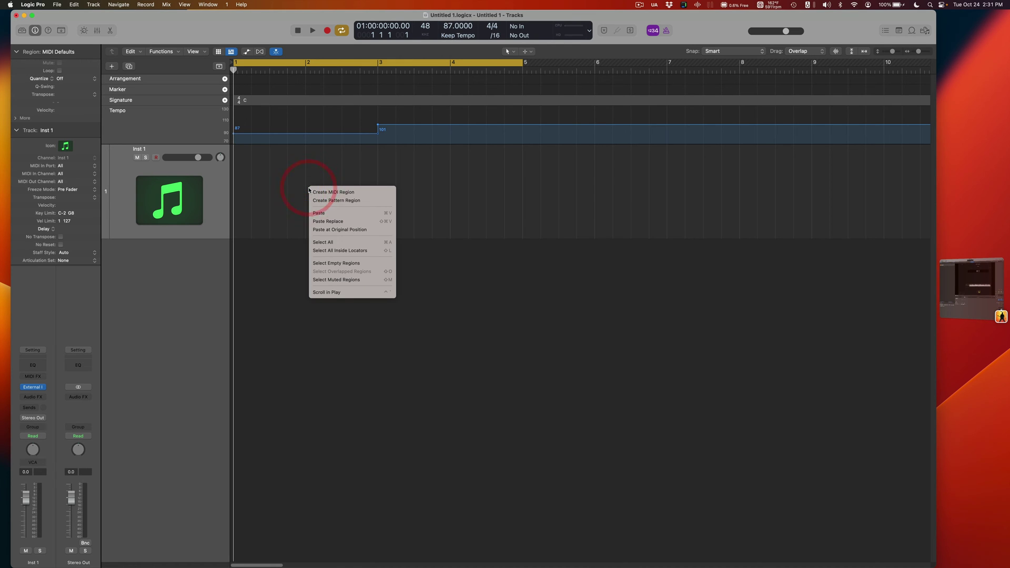
pyautogui.click(358, 193)
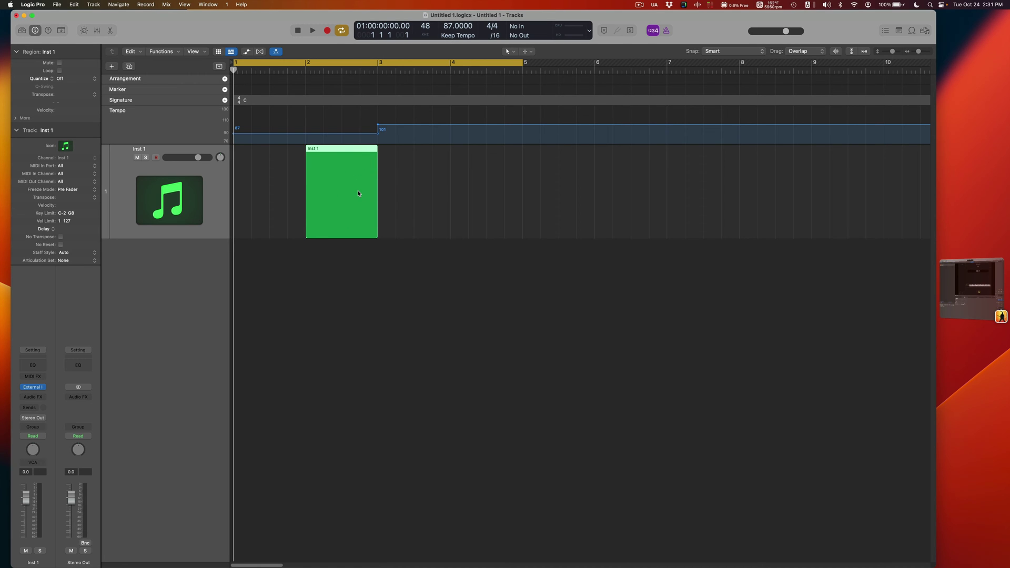
pyautogui.rightClick(337, 153)
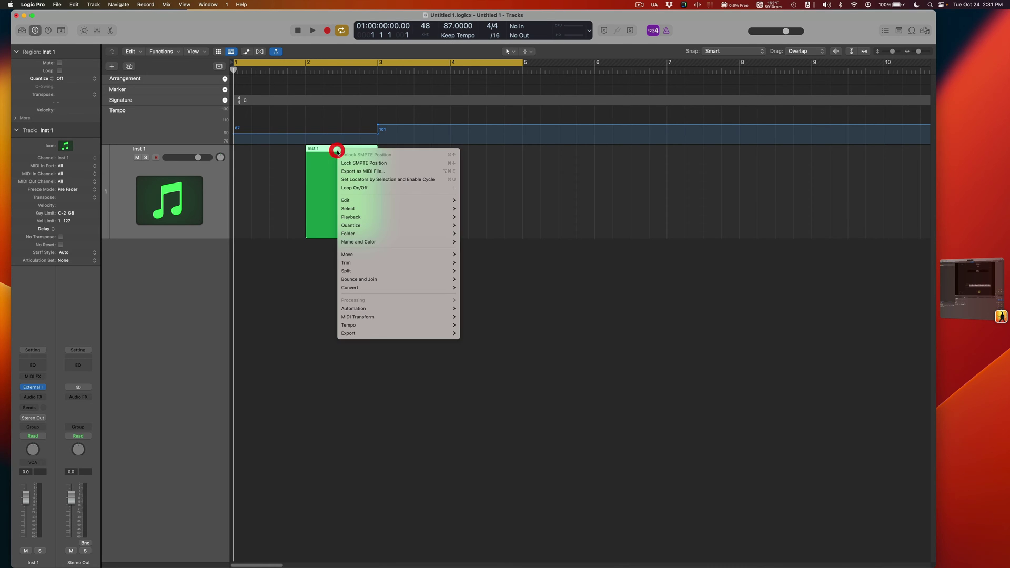
pyautogui.click(311, 157)
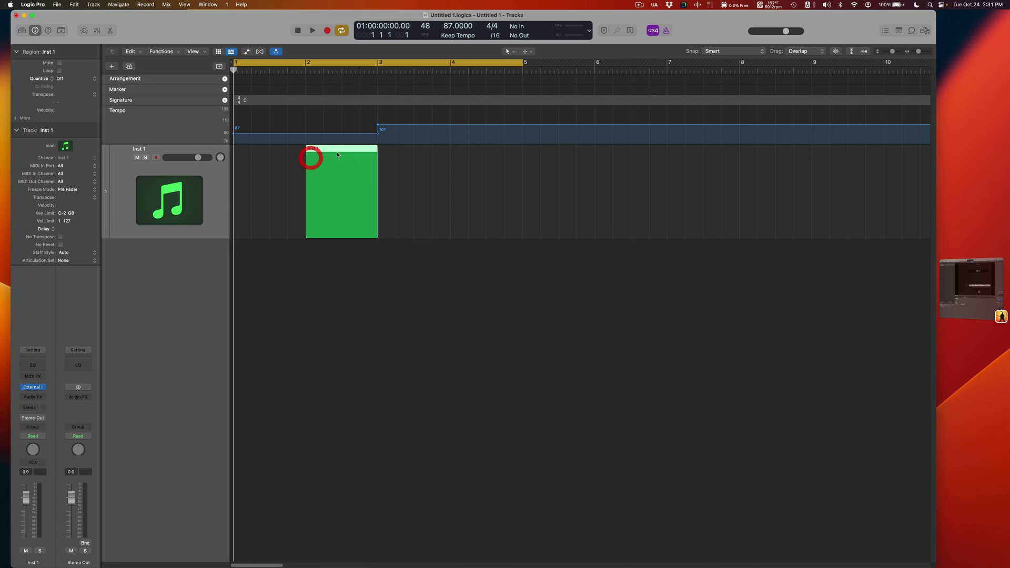
# Arrange the MIDI region and a copy of it so one starts at bar 1 and the other at bar 3.
pyautogui.click(323, 149)
pyautogui.moveTo(337, 151); pyautogui.dragTo(267, 152)
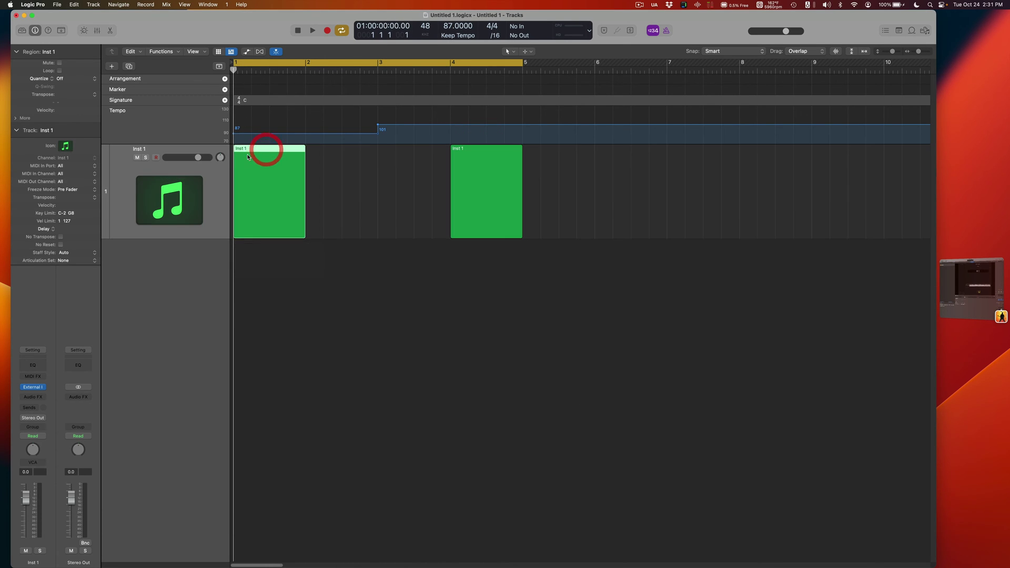
pyautogui.click(243, 177)
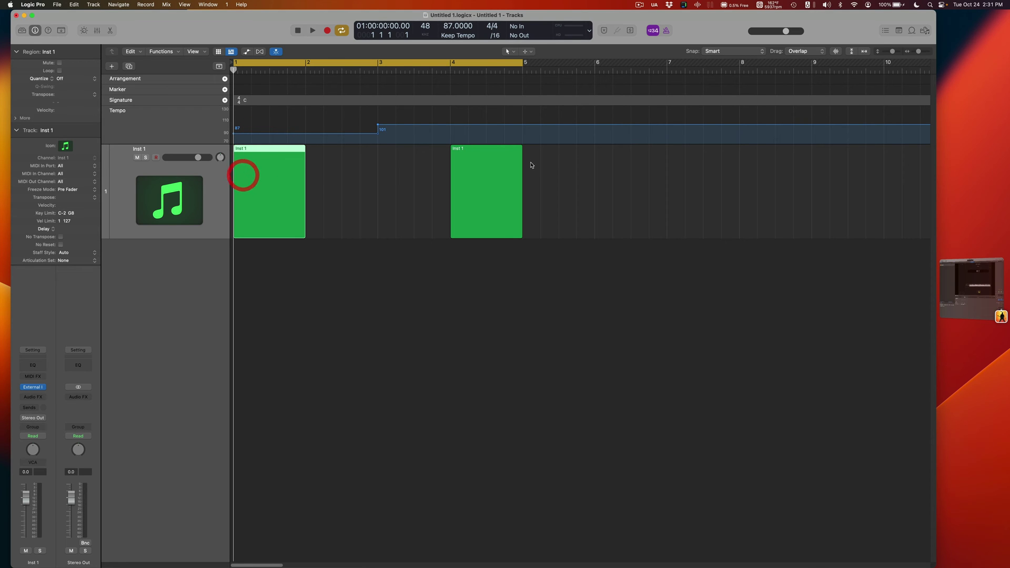
pyautogui.moveTo(502, 151); pyautogui.dragTo(428, 149)
pyautogui.click(363, 160)
pyautogui.click(273, 169)
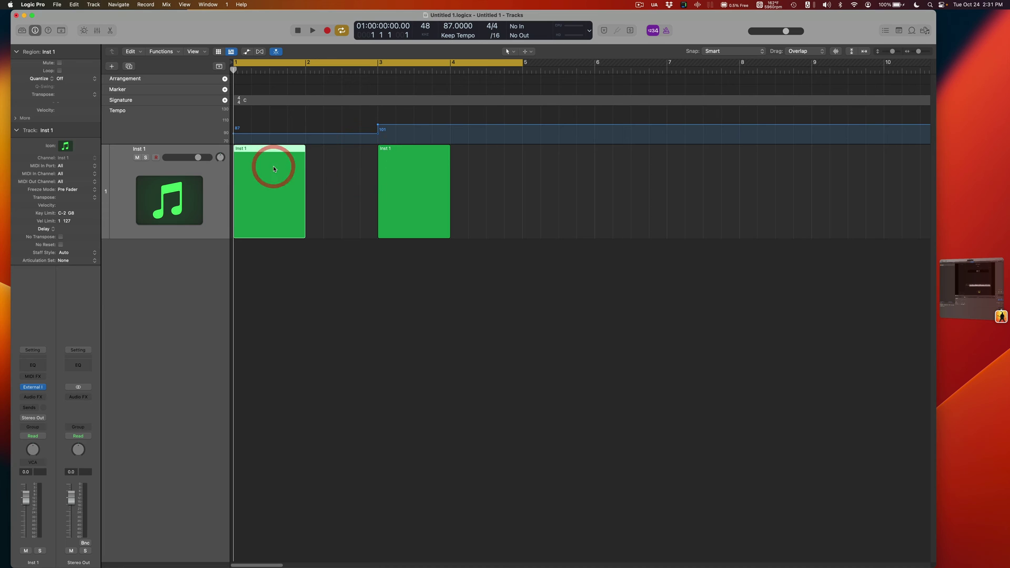
pyautogui.click(324, 178)
pyautogui.click(273, 178)
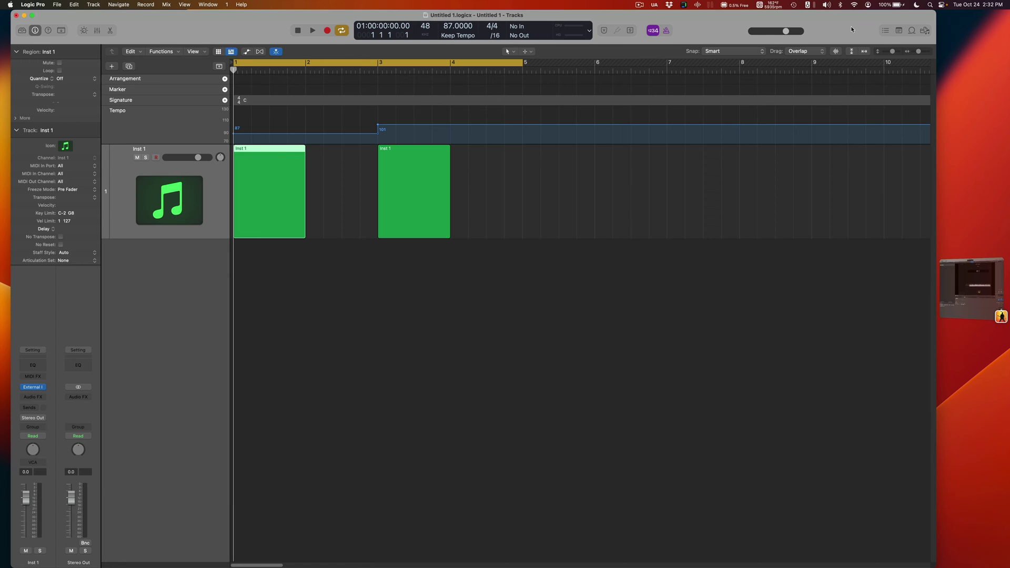
# Show the event list for the bar 1 region and add a program change event with value 0 at its start.
pyautogui.click(886, 30)
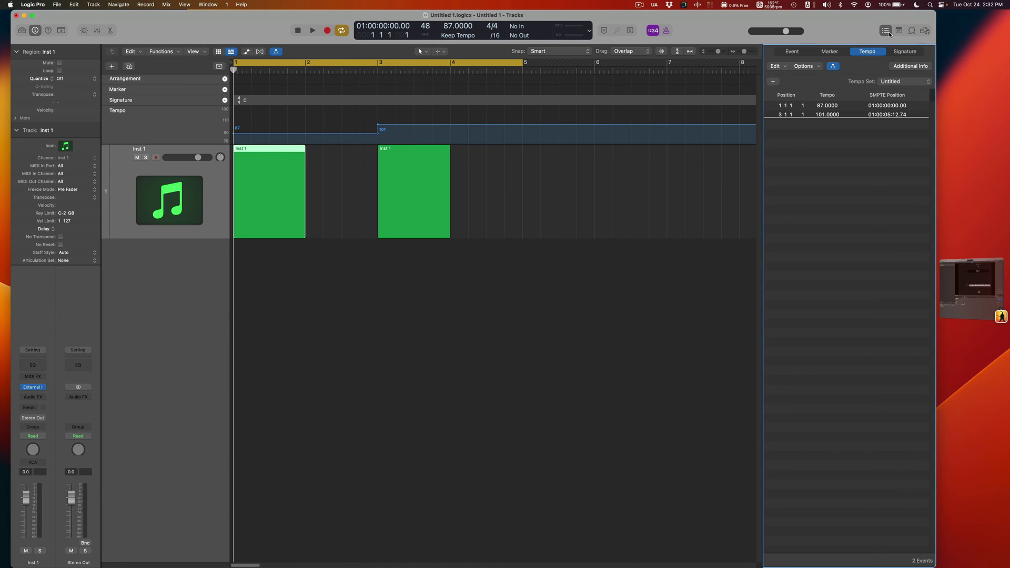
pyautogui.click(792, 52)
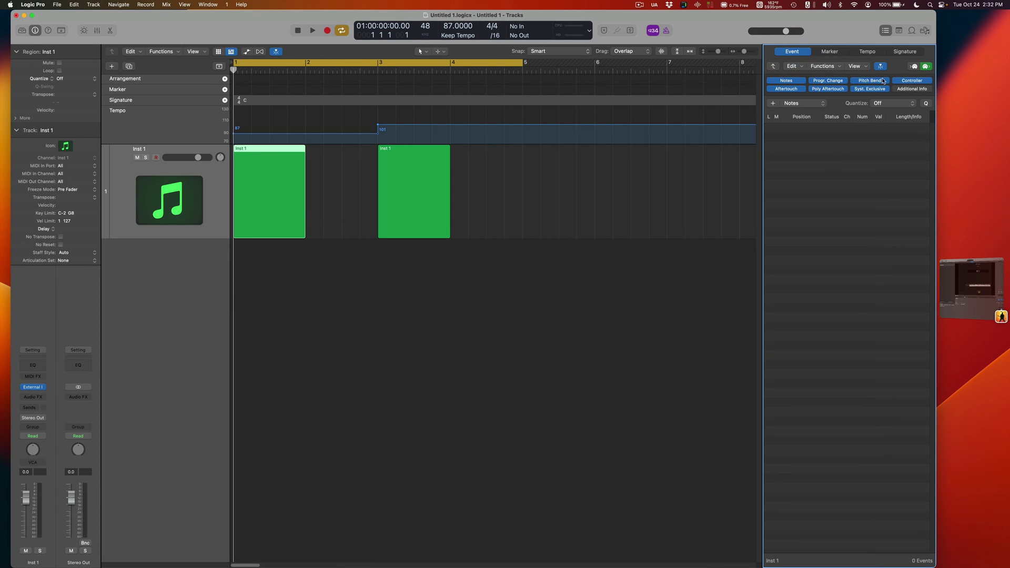
pyautogui.click(789, 103)
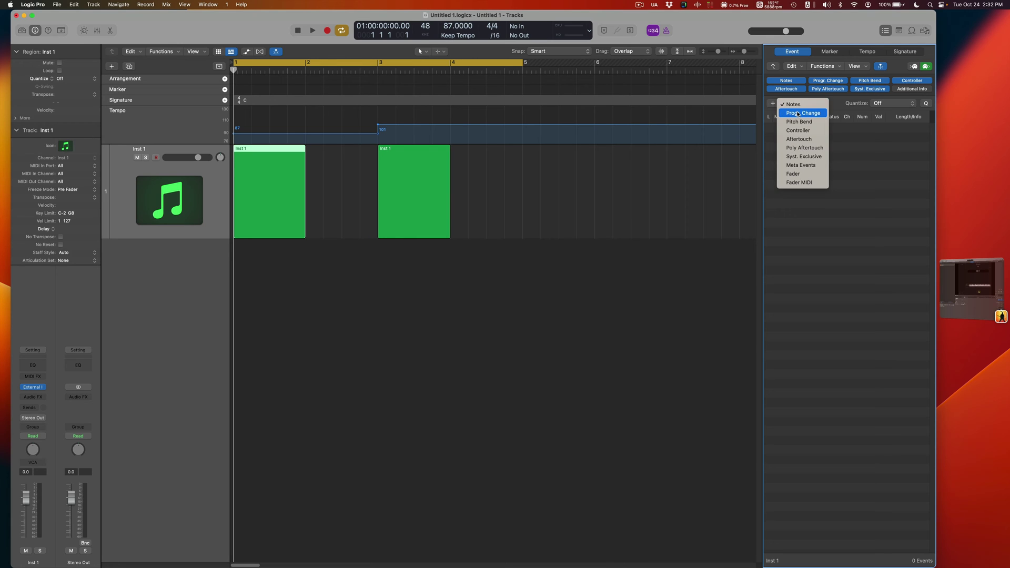
pyautogui.click(800, 113)
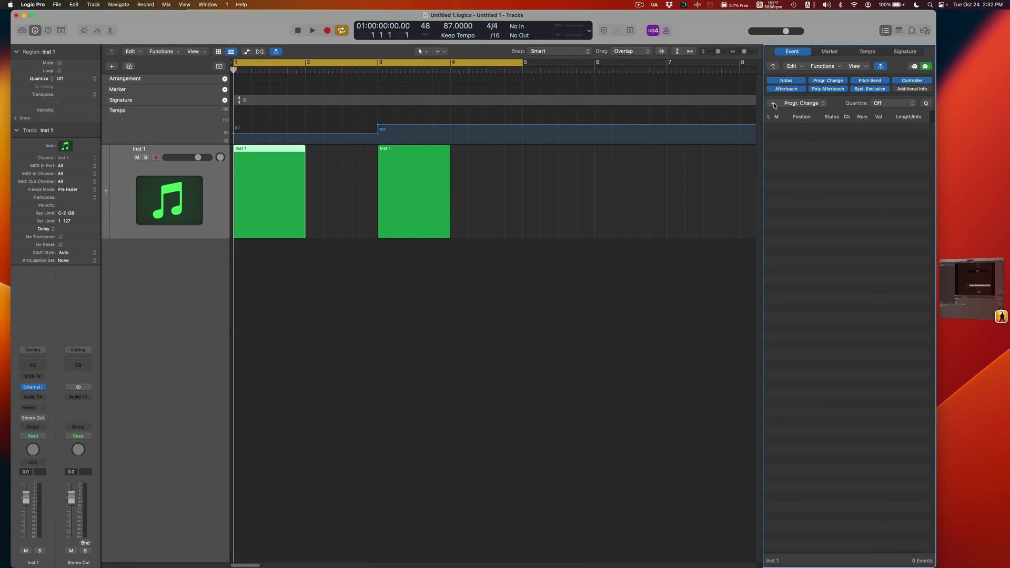
pyautogui.click(774, 103)
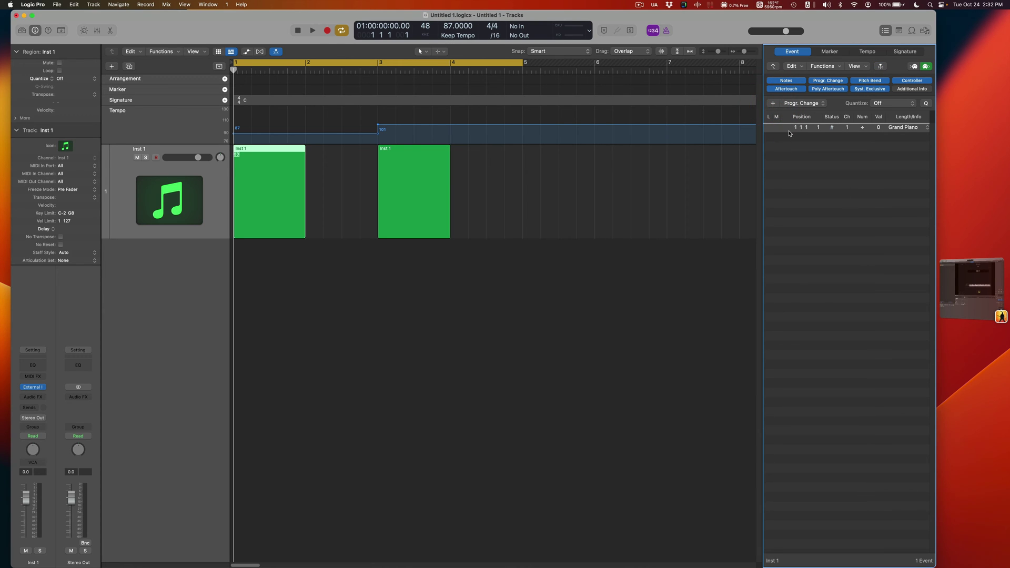
pyautogui.click(878, 129)
# Add a program change event to the bar 3 region and set its value to 1.
pyautogui.moveTo(543, 191); pyautogui.dragTo(333, 194)
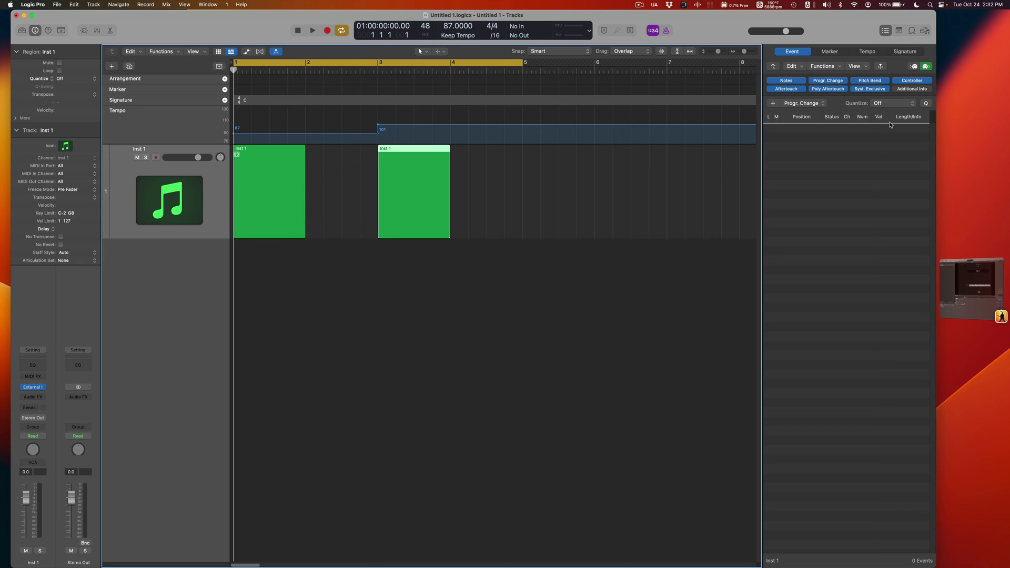
pyautogui.click(772, 103)
pyautogui.doubleClick(879, 127)
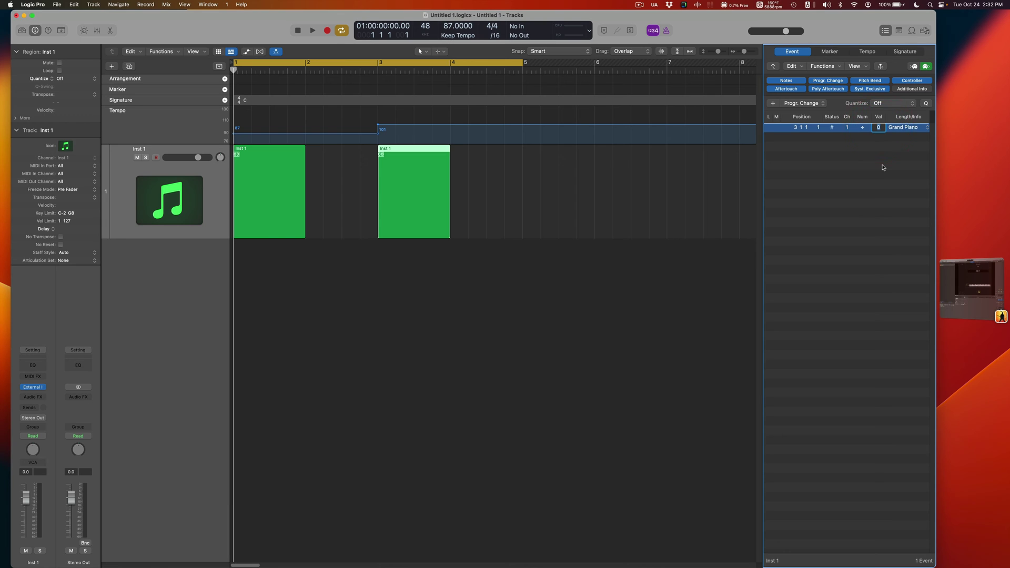
pyautogui.press('BackSpace')
pyautogui.write('1')
pyautogui.press('Return')
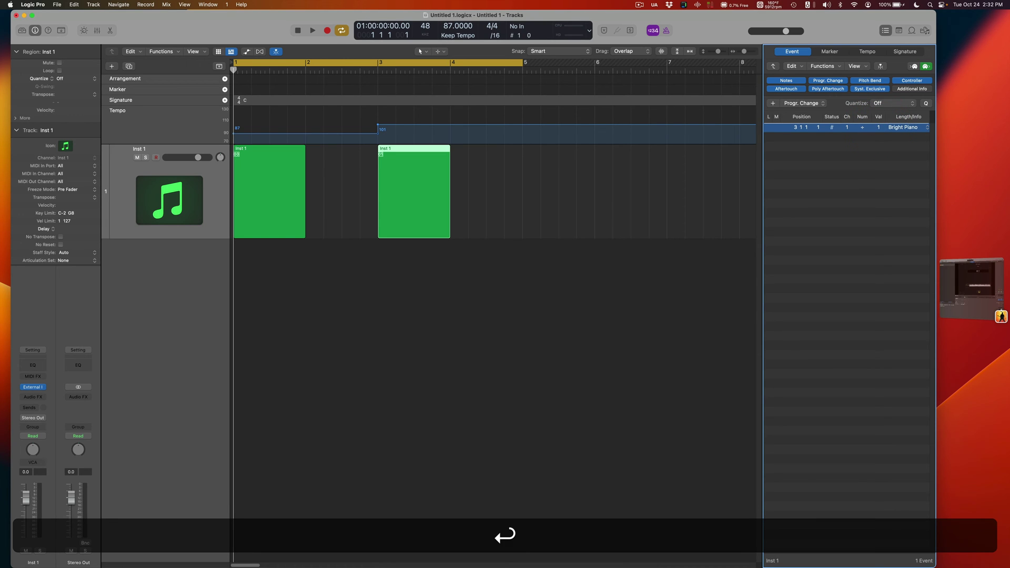
# Rename the MIDI region at bar 1 to PATCH 1.
pyautogui.click(282, 158)
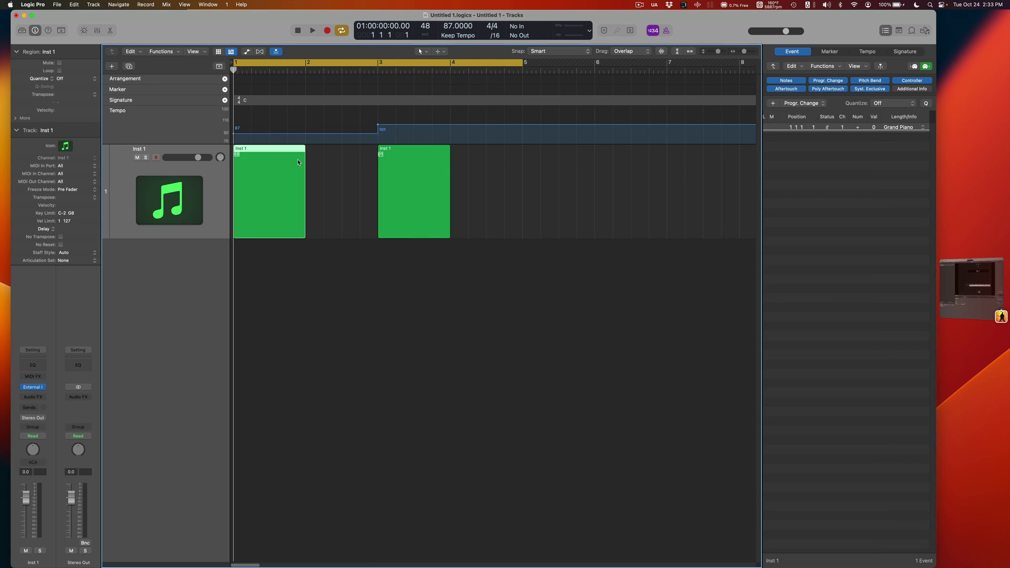
pyautogui.click(279, 176)
pyautogui.rightClick(256, 151)
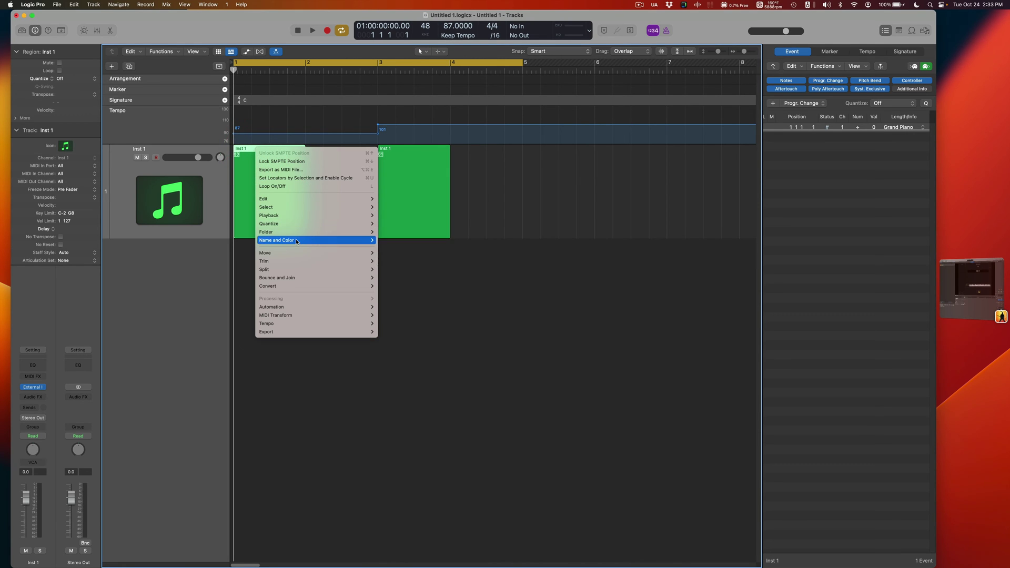
pyautogui.moveTo(297, 240)
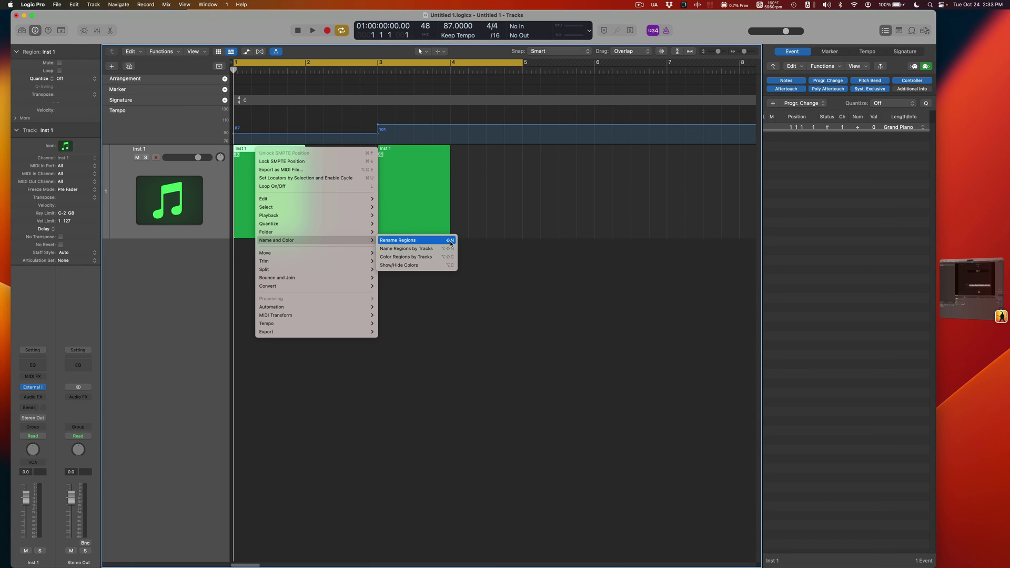
pyautogui.click(402, 241)
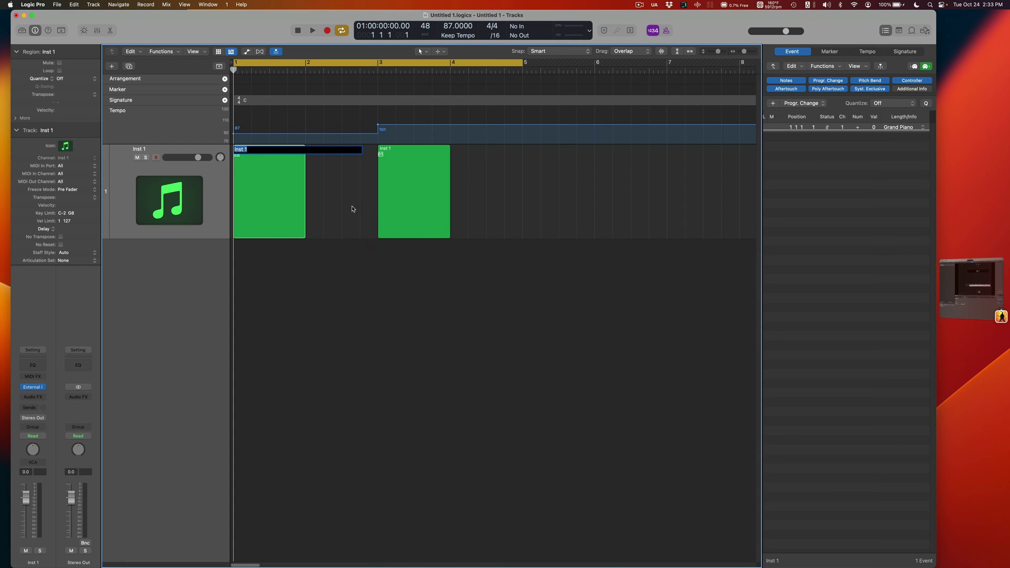
pyautogui.write('PATCH 1')
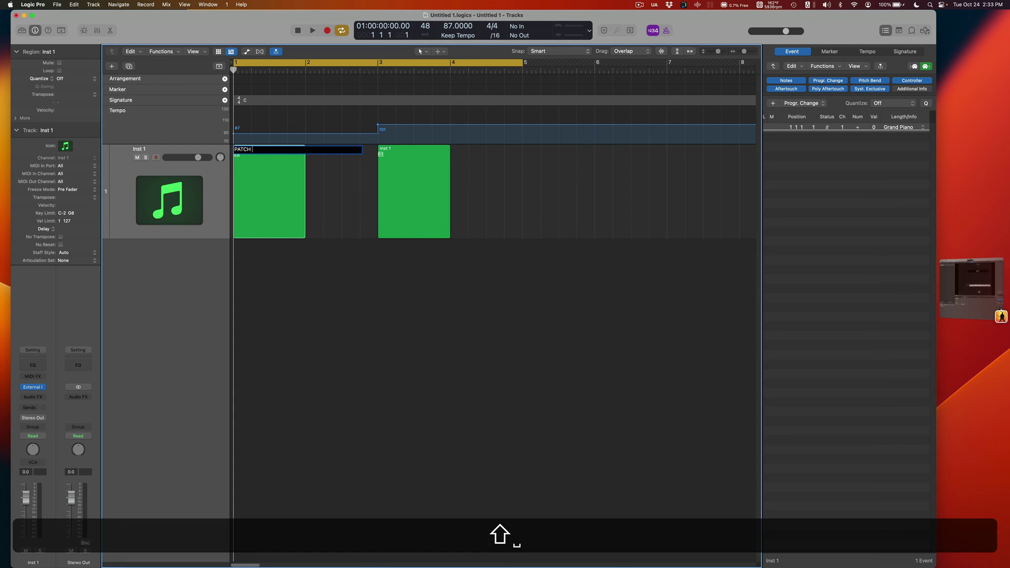
pyautogui.press('Return')
# Rename the MIDI region at bar 3 to PATCH 2 and hide the event list.
pyautogui.click(398, 194)
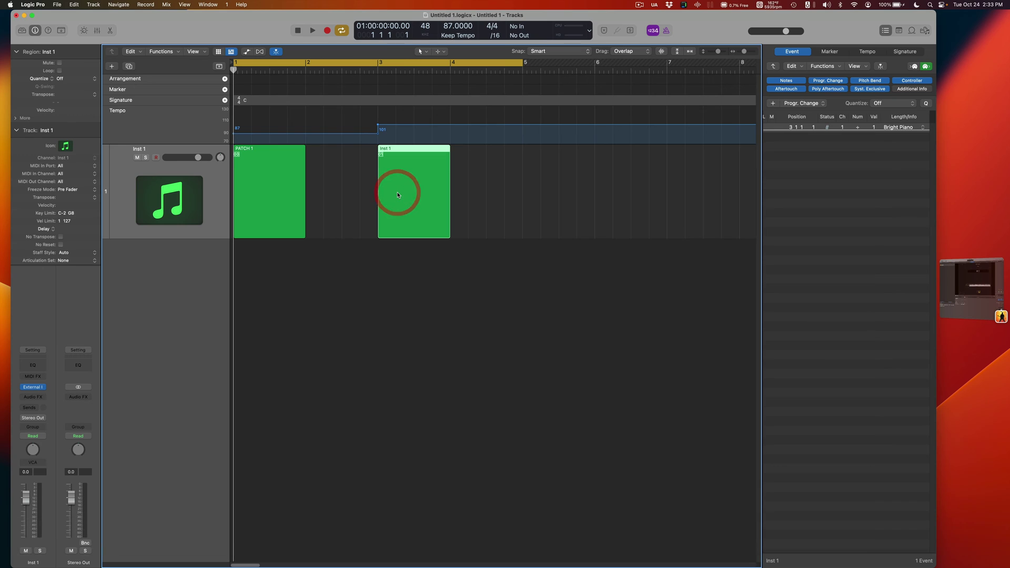
pyautogui.hotkey('shift', 'n')
pyautogui.write('PATCH 2')
pyautogui.press('Return')
pyautogui.click(306, 221)
pyautogui.press('e')
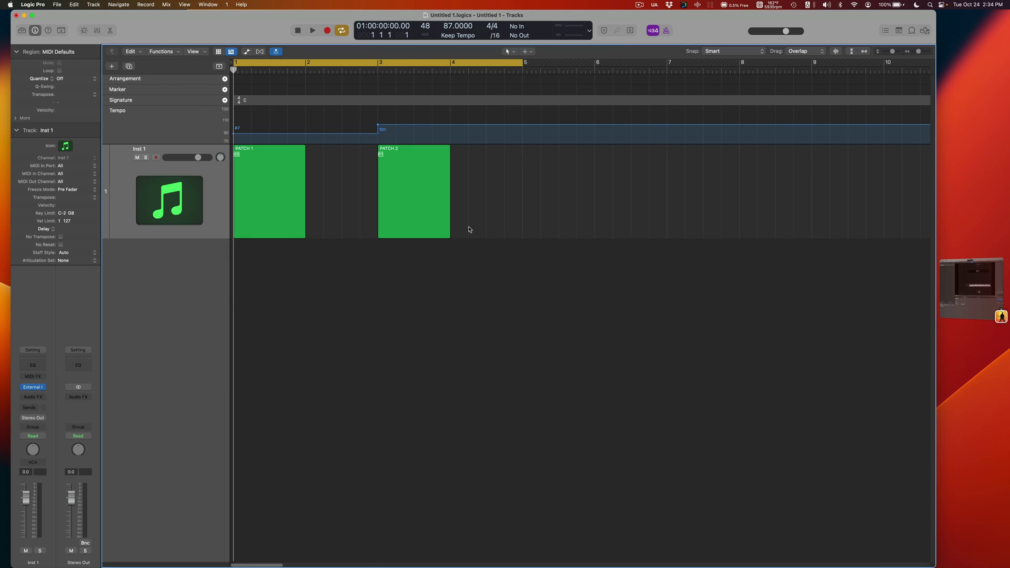
pyautogui.click(403, 169)
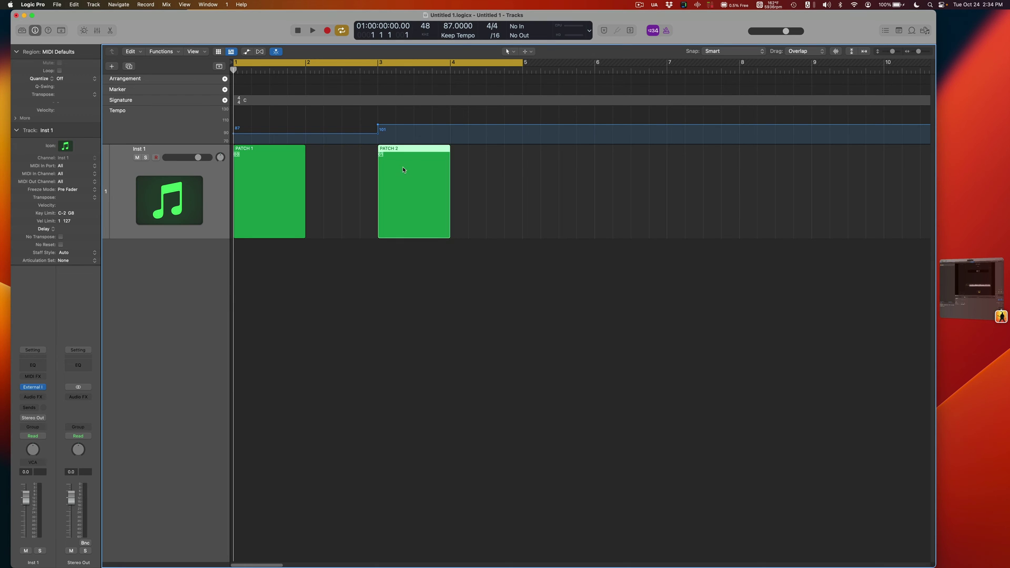
pyautogui.click(345, 185)
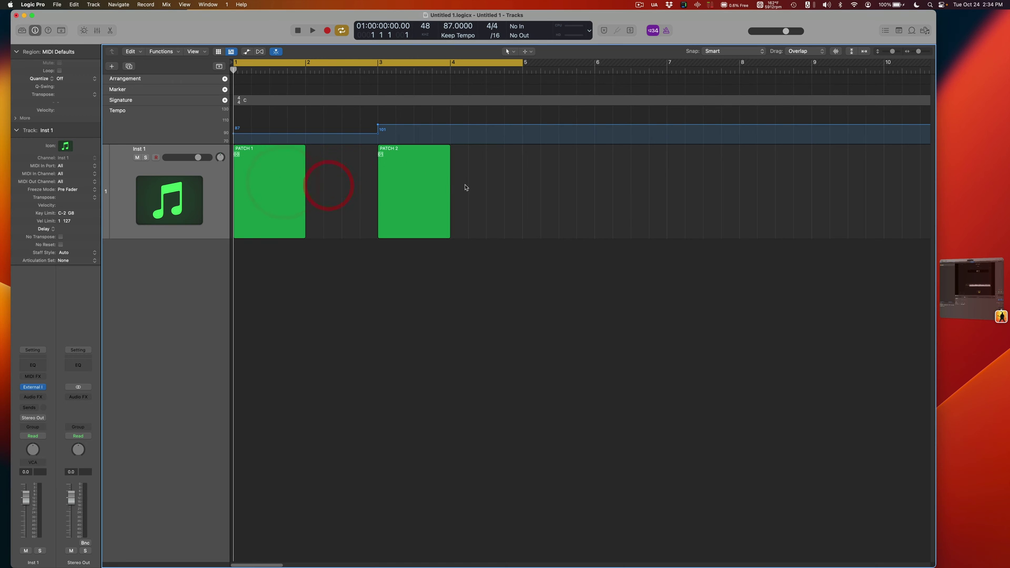
# Switch to MainStage and make sure the Program Change Range in its MIDI settings is 0...127.
pyautogui.click(971, 289)
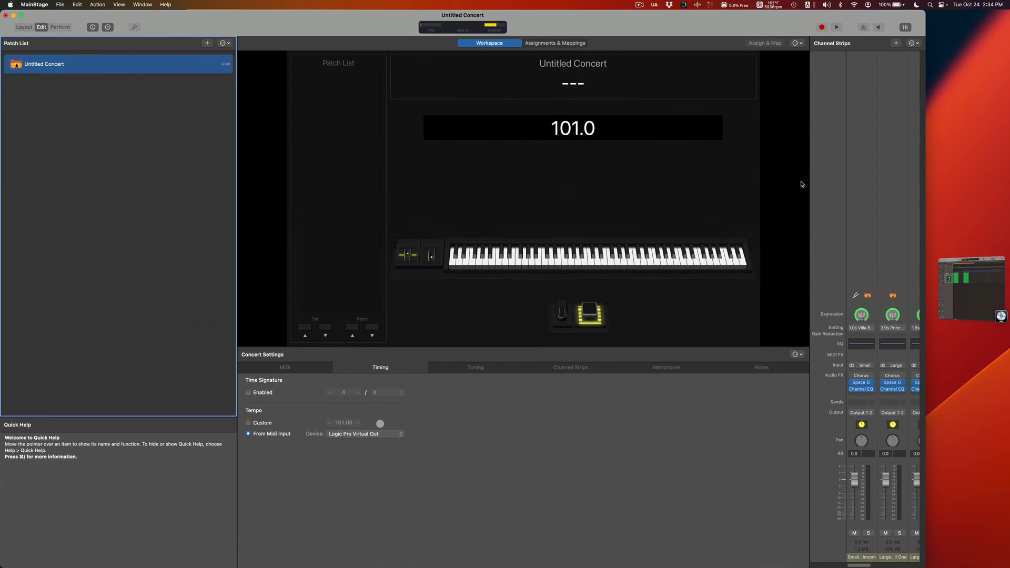
pyautogui.moveTo(584, 26); pyautogui.dragTo(598, 23)
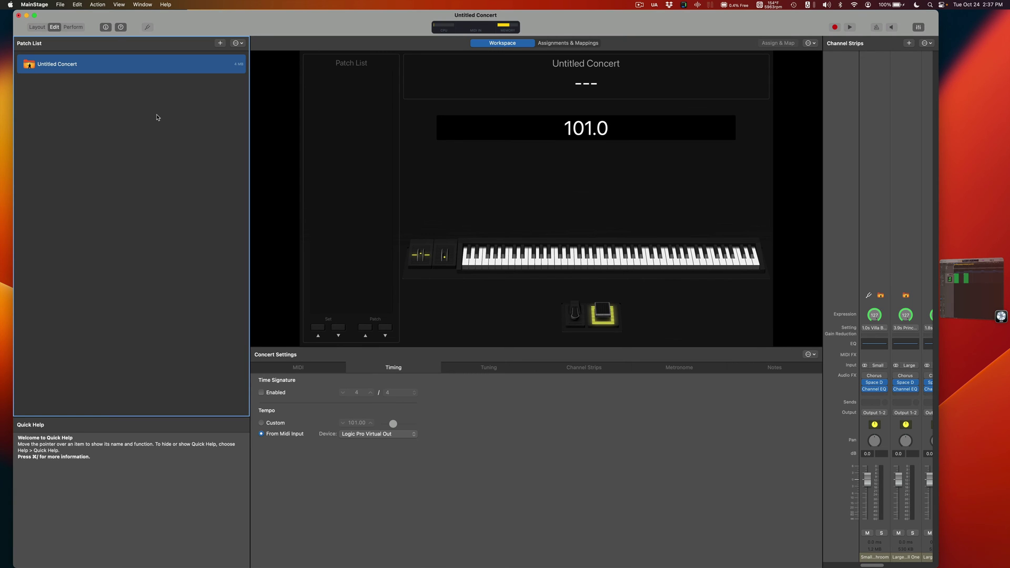
pyautogui.click(34, 4)
pyautogui.moveTo(100, 29)
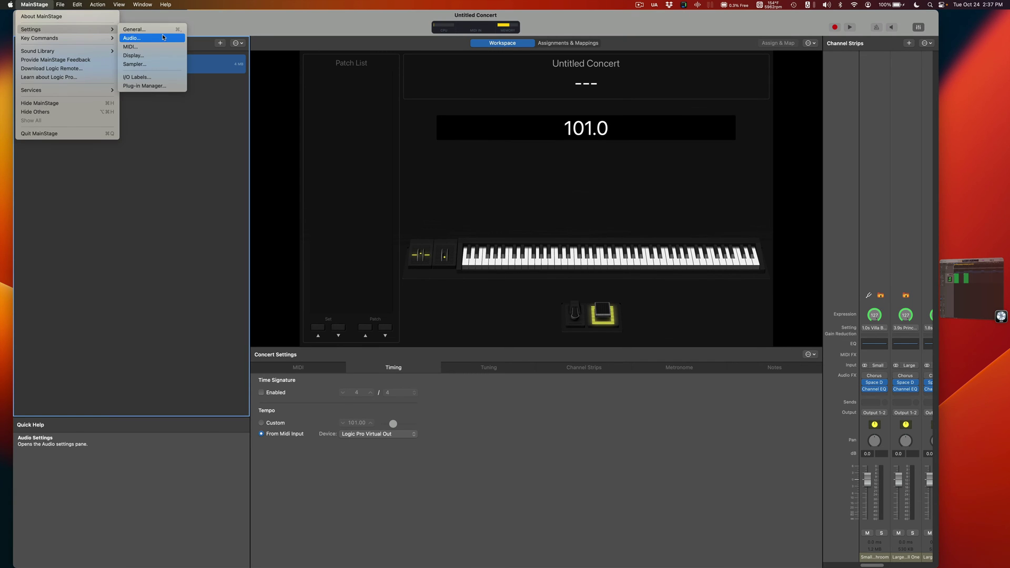
pyautogui.click(160, 46)
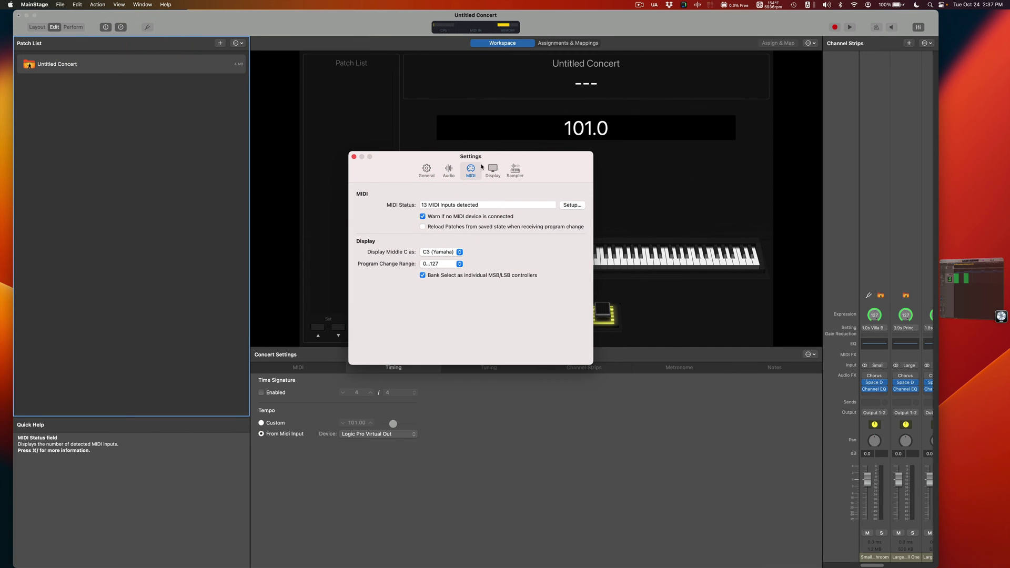
pyautogui.click(439, 264)
pyautogui.click(441, 274)
pyautogui.click(439, 264)
pyautogui.click(437, 254)
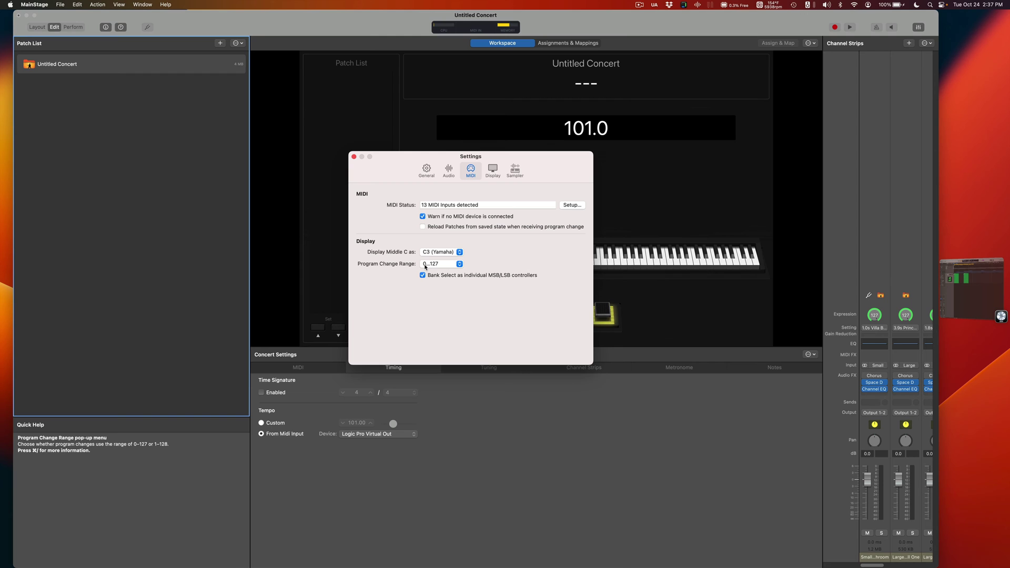
pyautogui.click(425, 267)
pyautogui.click(444, 265)
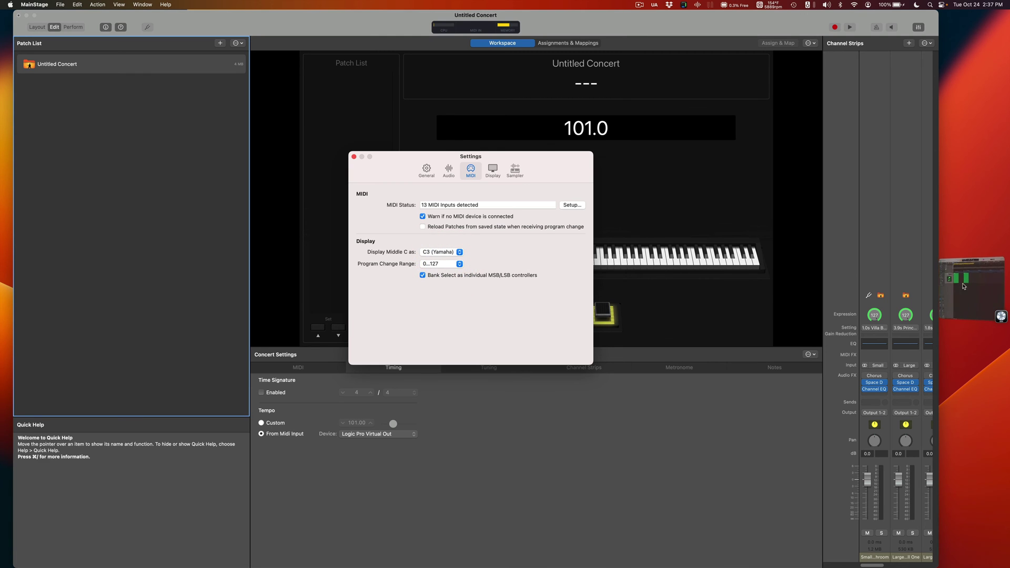
# Look at the patch regions in Logic Pro, return to MainStage and recheck its MIDI settings before closing them.
pyautogui.click(959, 285)
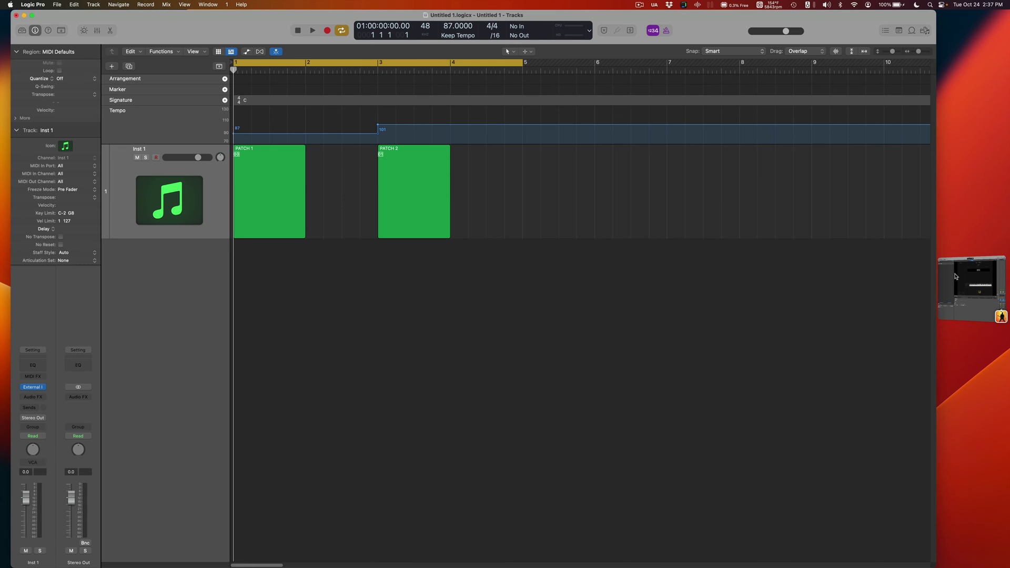
pyautogui.click(973, 273)
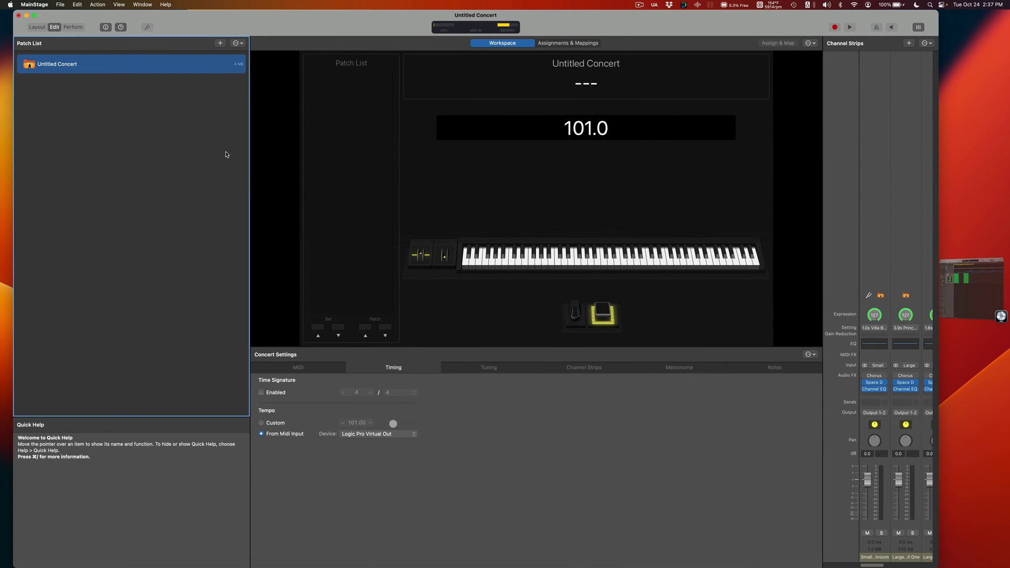
pyautogui.press('super+comma')
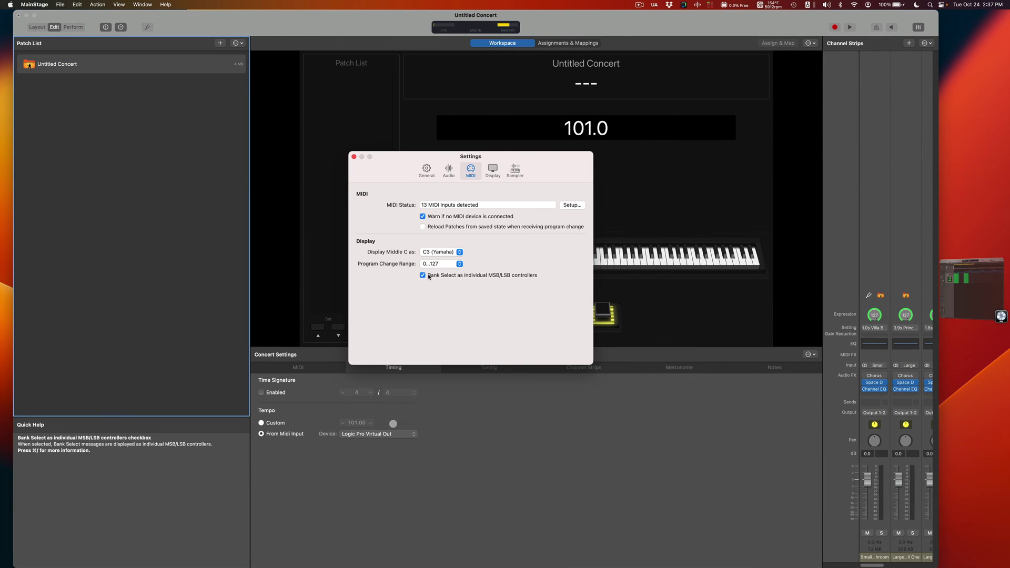
pyautogui.click(354, 157)
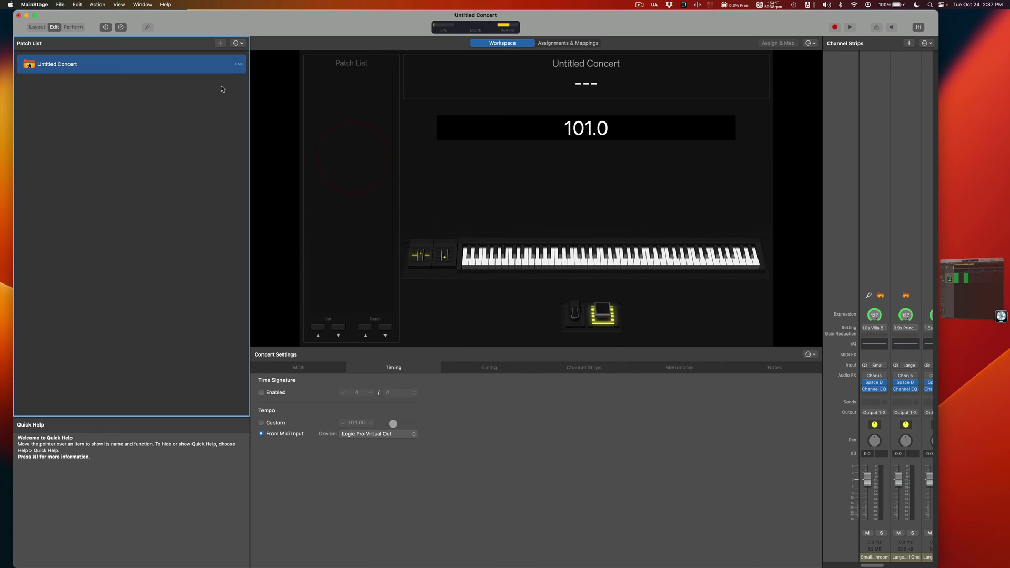
# Check that the Patch List's display options include Show Bank and Program Numbers.
pyautogui.click(237, 44)
pyautogui.click(237, 44)
pyautogui.click(238, 44)
pyautogui.click(238, 43)
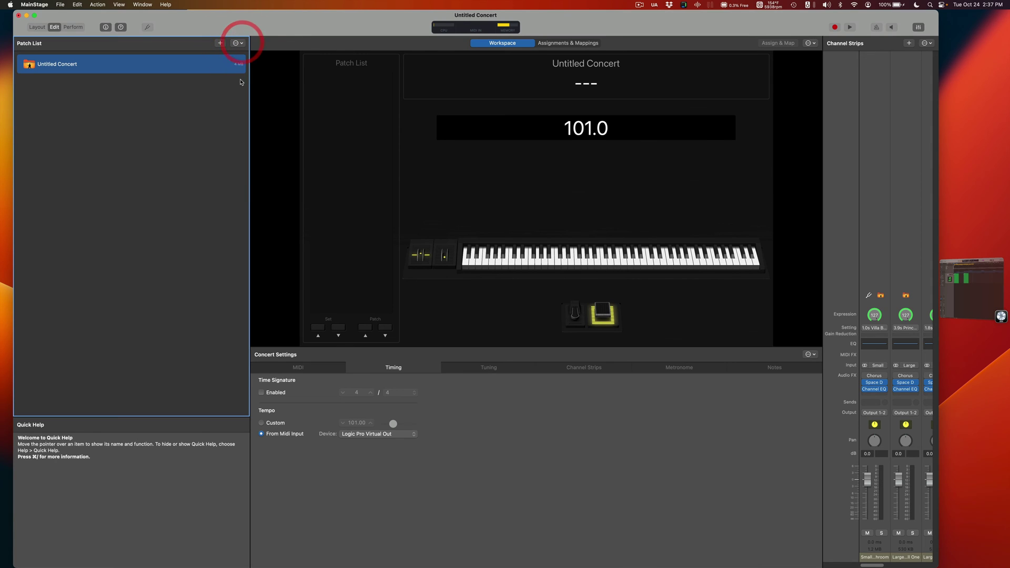
pyautogui.click(238, 44)
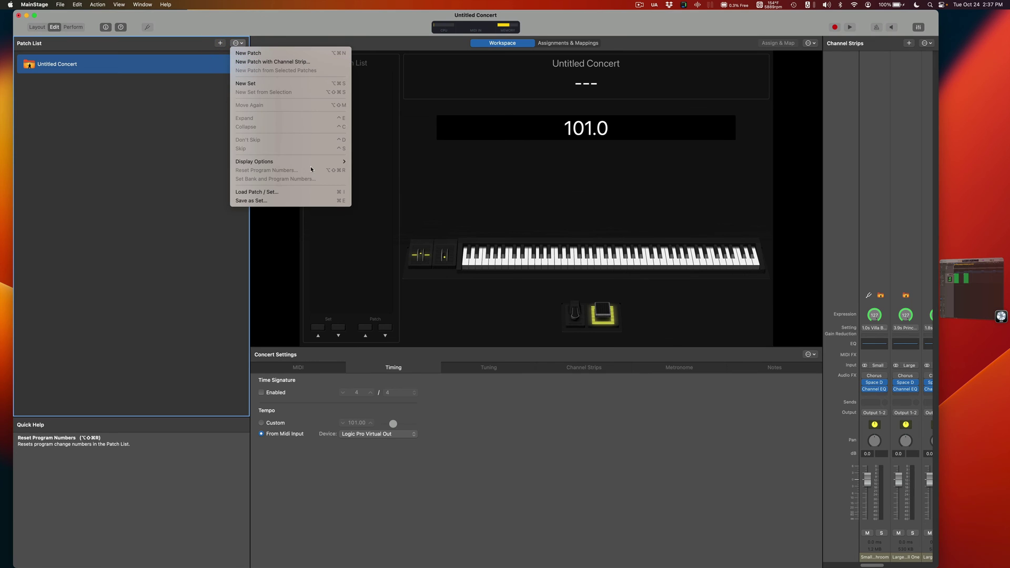
pyautogui.moveTo(315, 164)
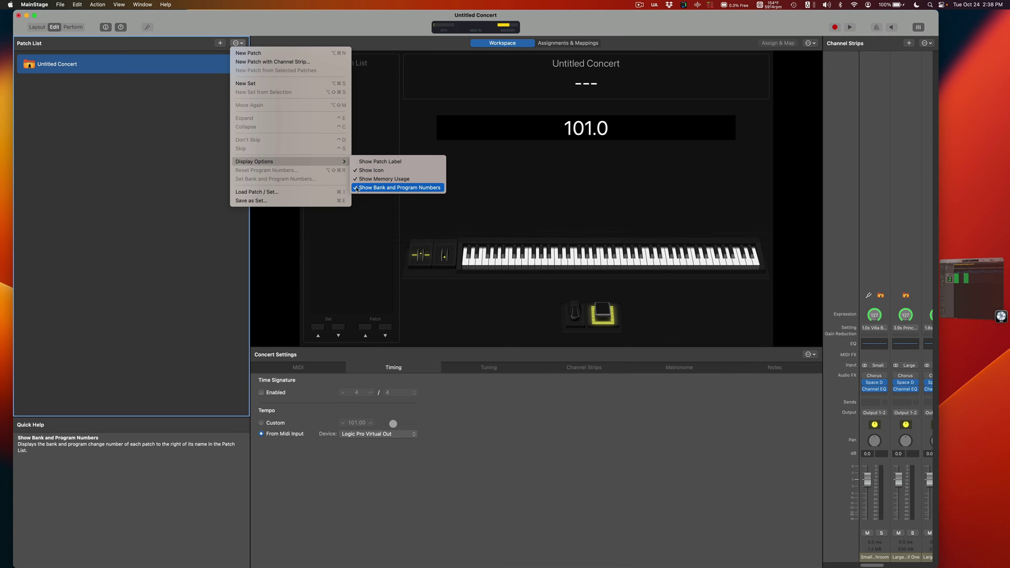
pyautogui.click(136, 138)
# Add two new untitled patches to the concert.
pyautogui.click(220, 44)
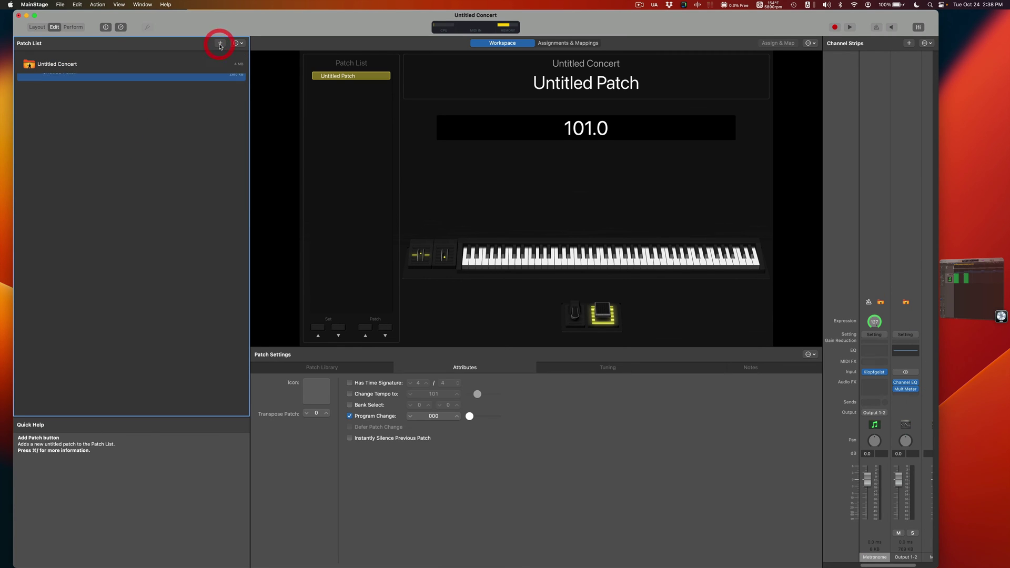
pyautogui.click(220, 44)
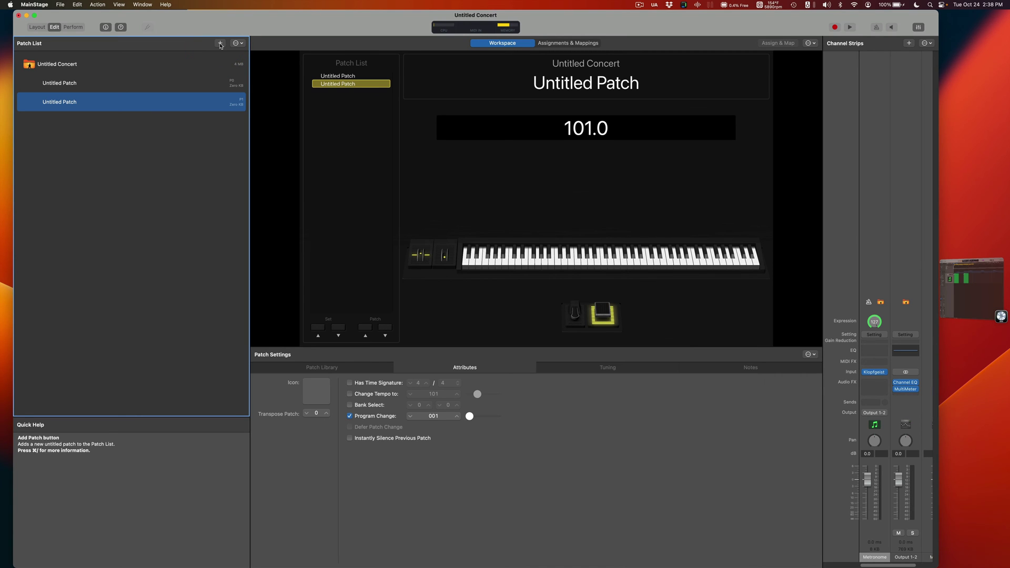
pyautogui.keyDown('shift'); pyautogui.click(159, 83); pyautogui.keyUp('shift')
pyautogui.click(172, 135)
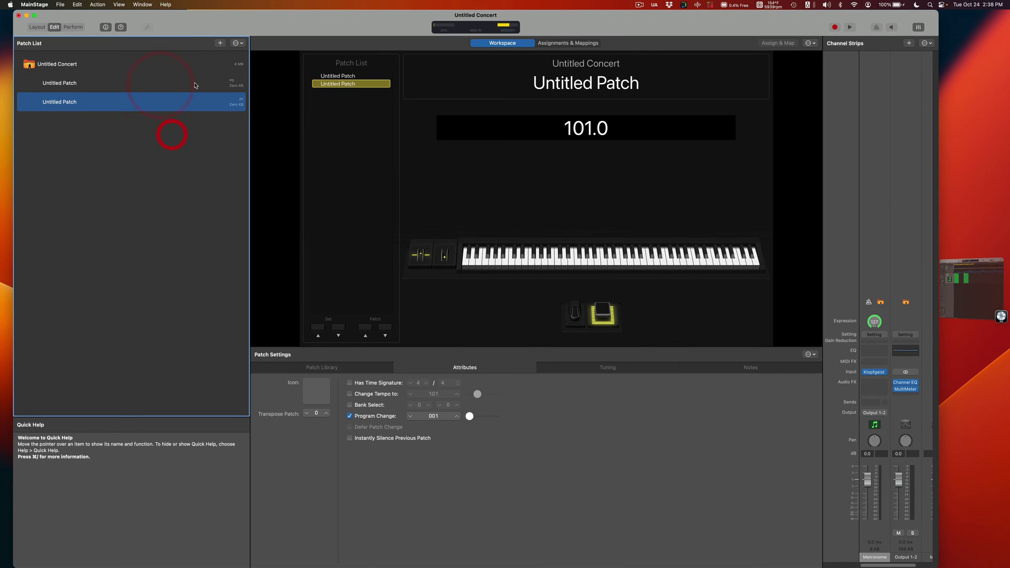
# Inspect the Program Change attribute of both patches and compare it with the two regions in Logic Pro.
pyautogui.click(195, 84)
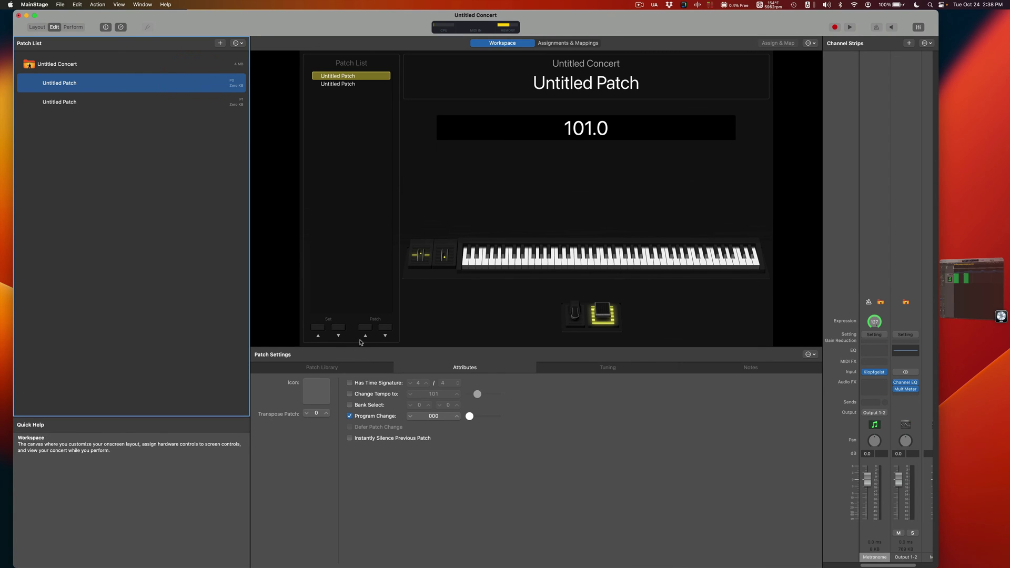
pyautogui.click(351, 417)
pyautogui.click(350, 416)
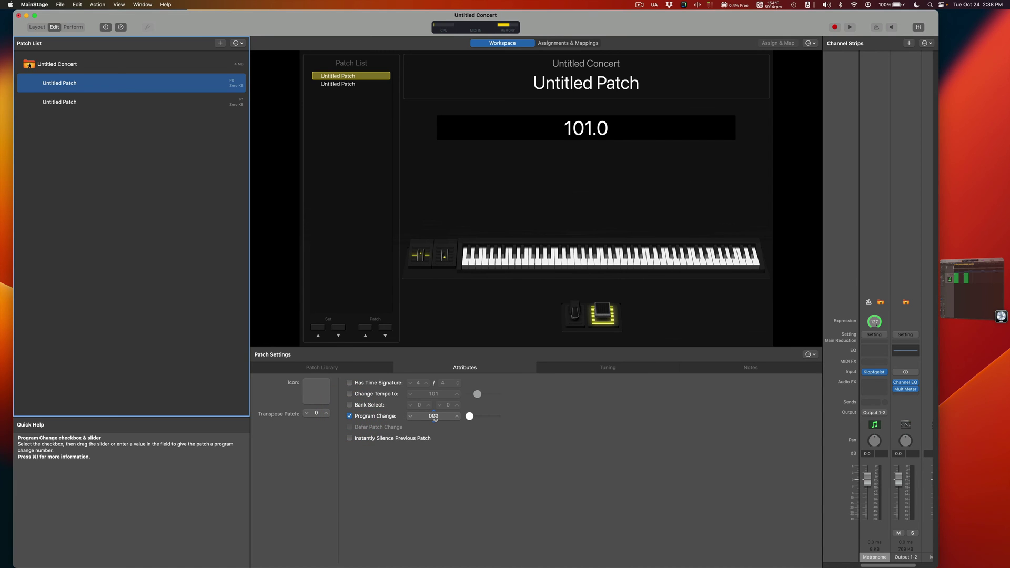
pyautogui.click(213, 102)
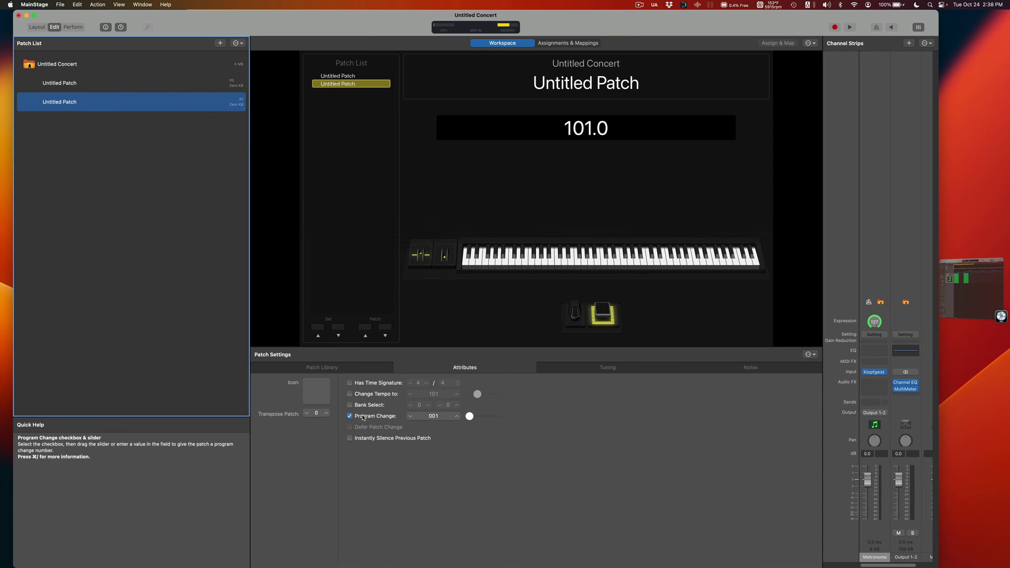
pyautogui.click(970, 289)
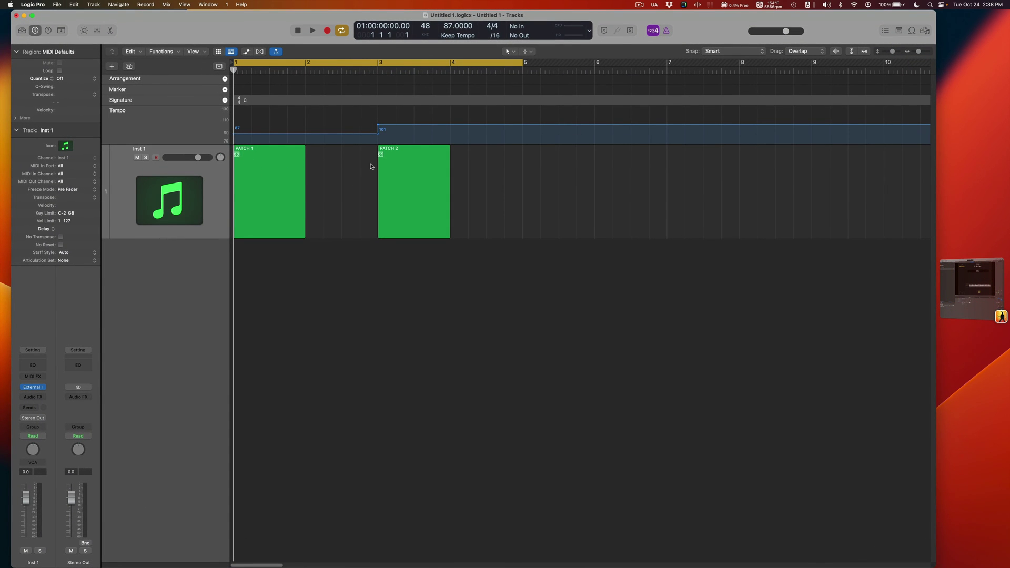
pyautogui.click(970, 288)
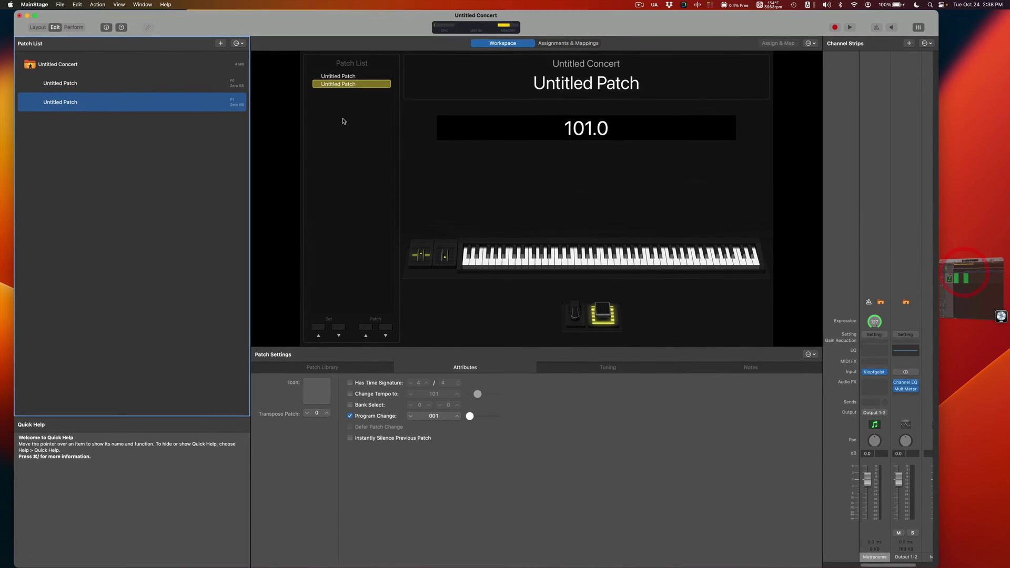
# Set the concert's Program Changes device to Logic Pro Virtual Out in its MIDI settings.
pyautogui.click(197, 93)
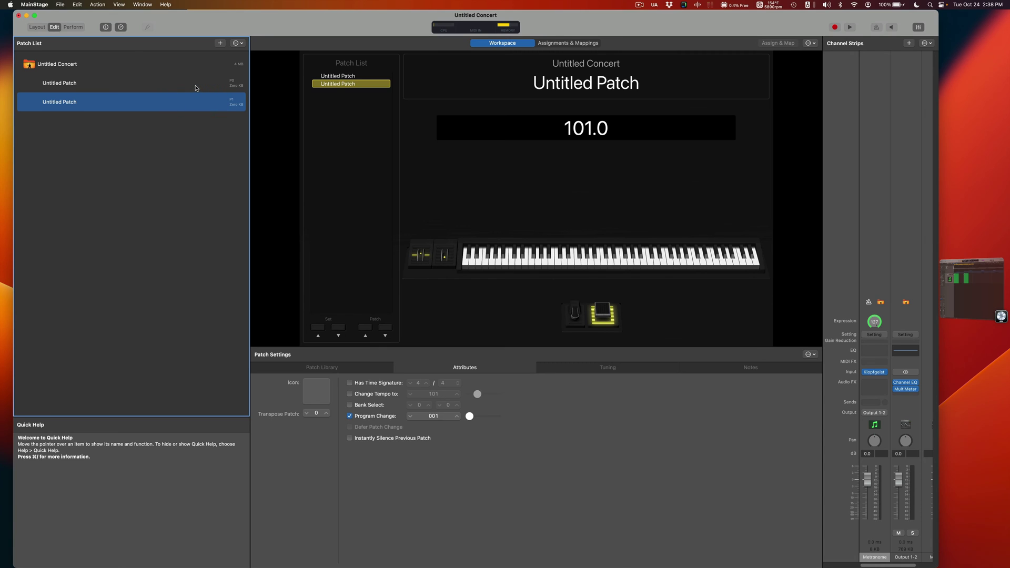
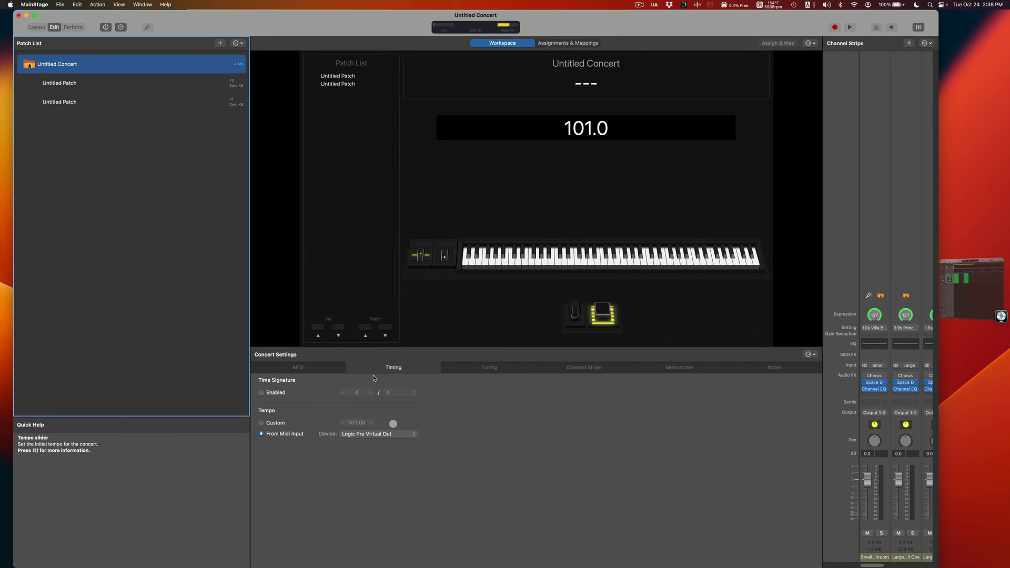
pyautogui.click(316, 368)
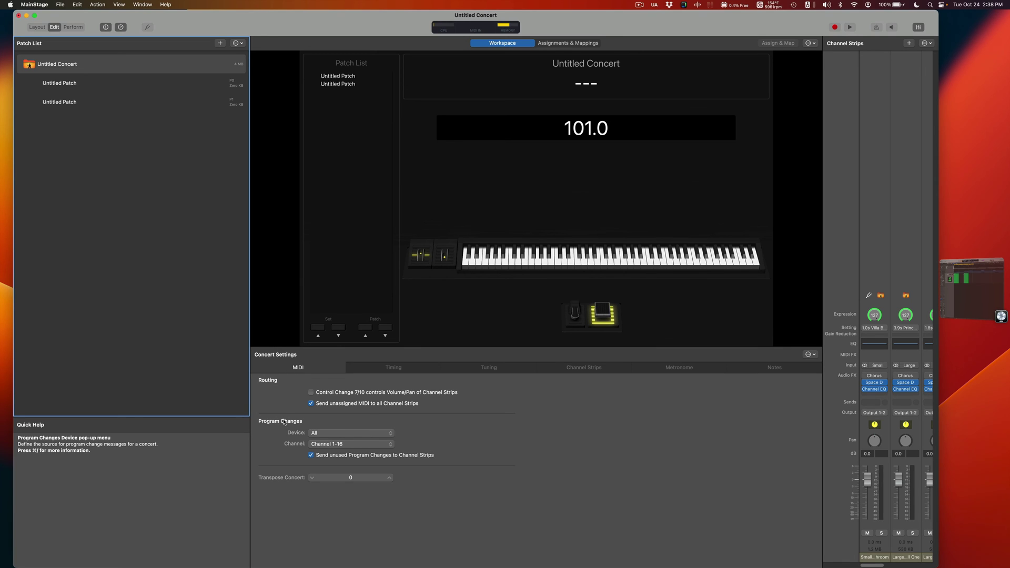
pyautogui.click(331, 433)
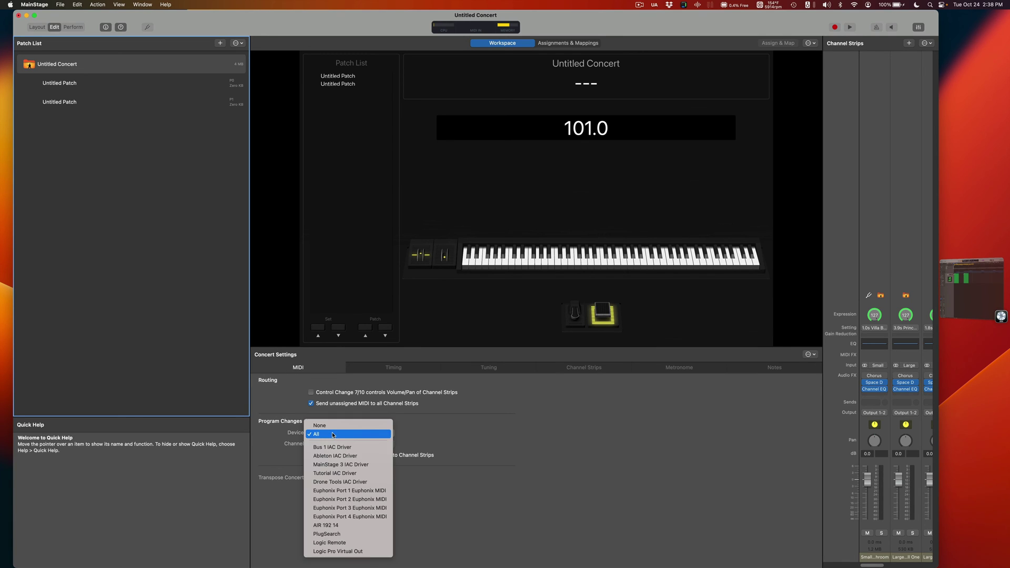
pyautogui.click(347, 552)
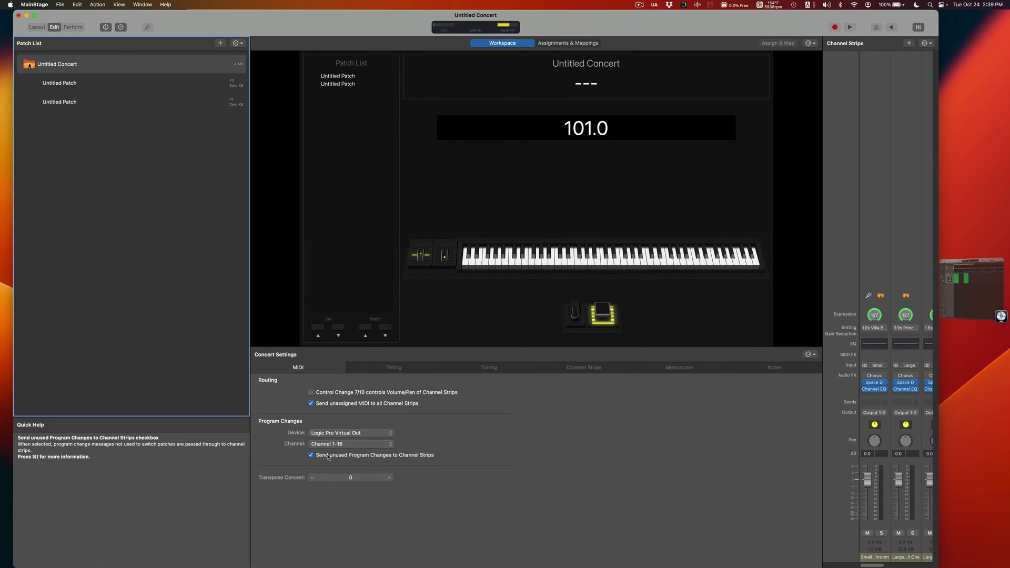
# Turn off sending unused program changes to channel strips in the concert settings and check both untitled patches.
pyautogui.click(367, 457)
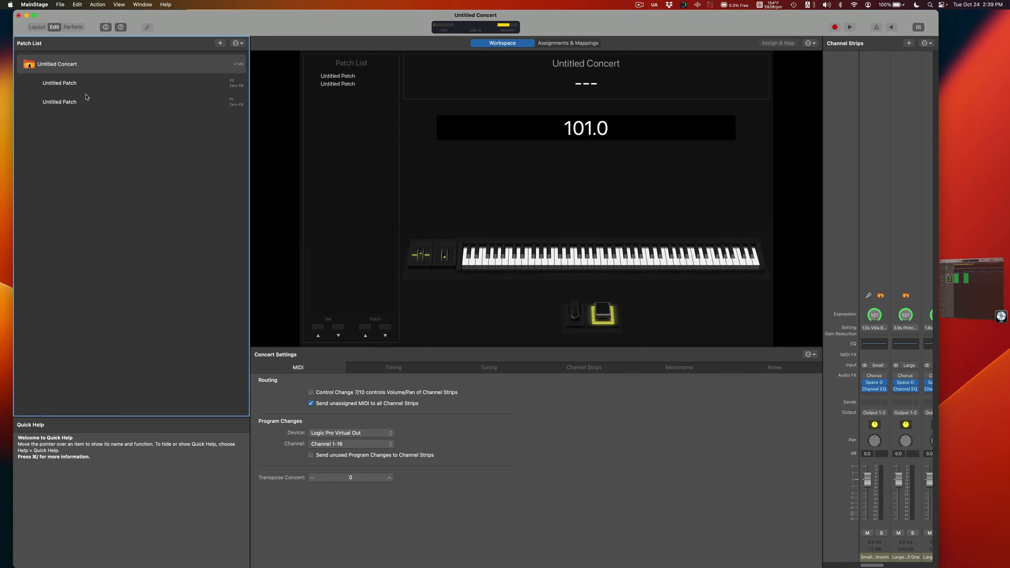
pyautogui.click(124, 79)
pyautogui.click(140, 102)
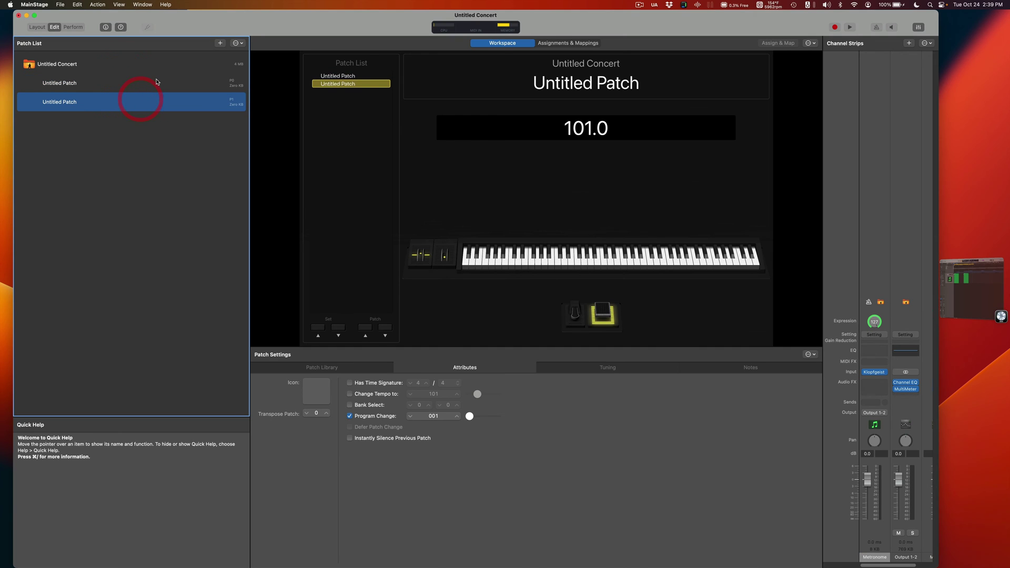
pyautogui.click(155, 81)
# Rename the first untitled patch as PATCH 1 and the second as PATCH 2.
pyautogui.click(60, 87)
pyautogui.click(67, 87)
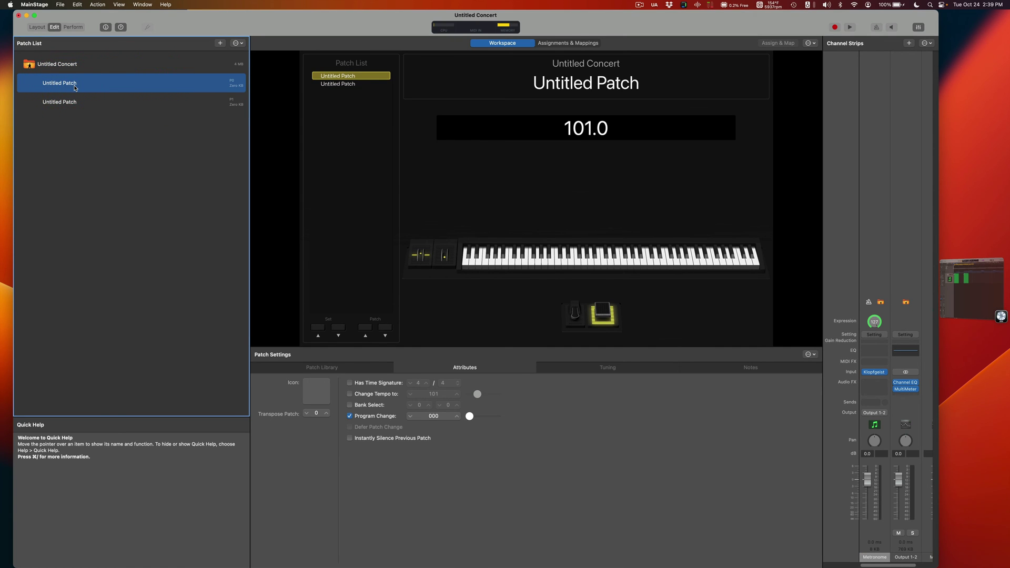
pyautogui.click(72, 85)
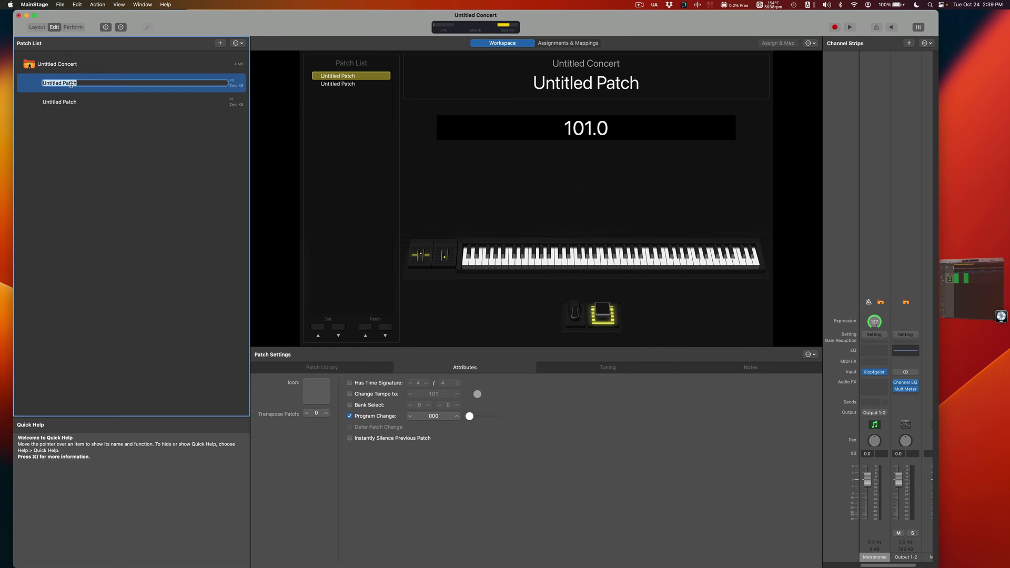
pyautogui.write('PATCH I')
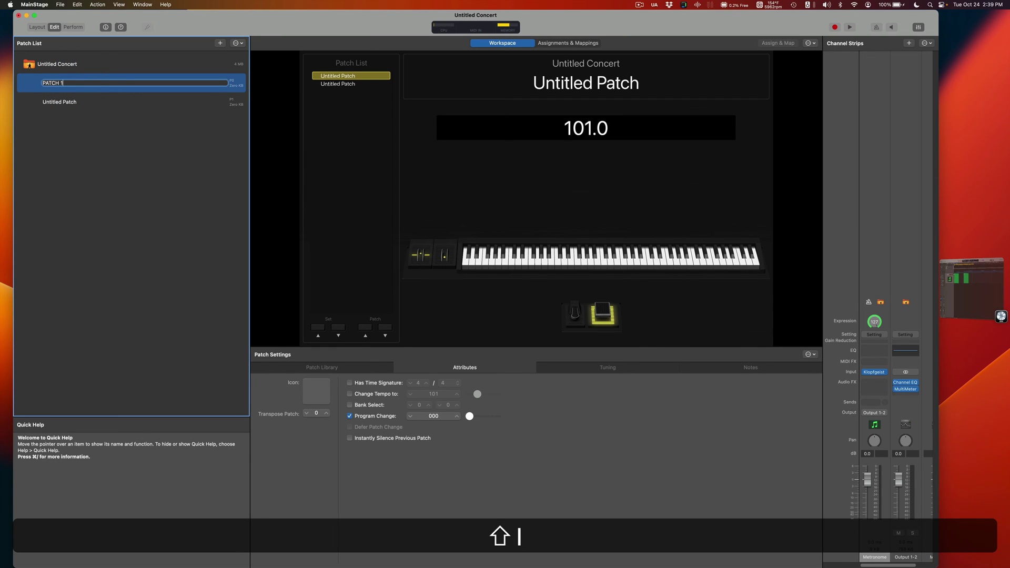
pyautogui.press('Return')
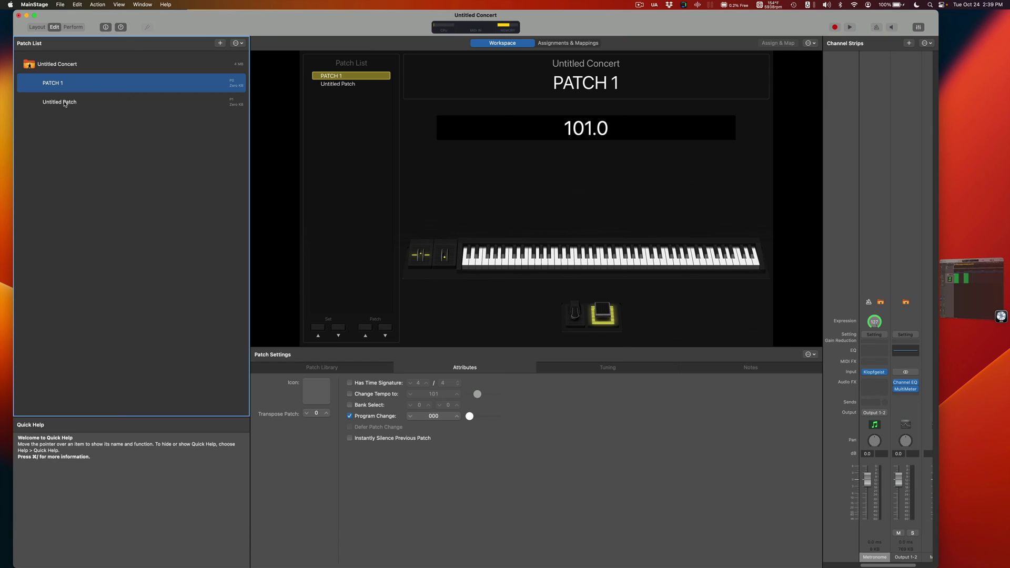
pyautogui.click(64, 103)
pyautogui.doubleClick(65, 102)
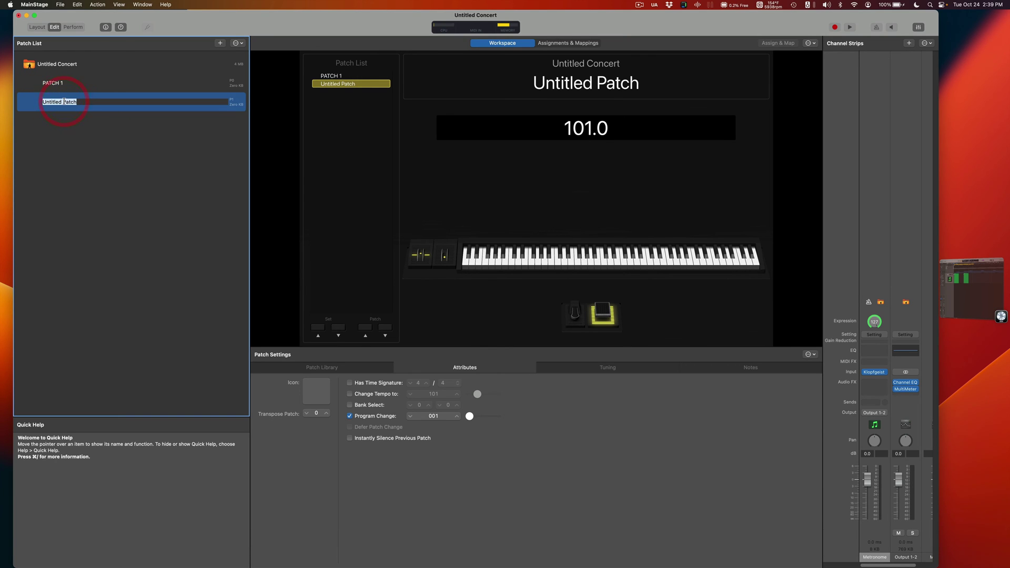
pyautogui.write('PATCH 2')
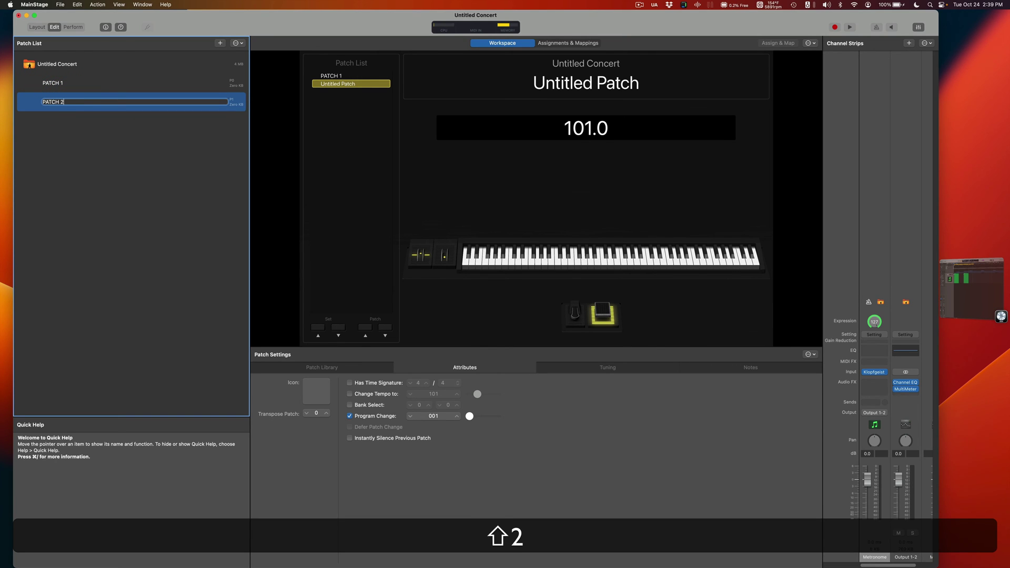
pyautogui.press('Return')
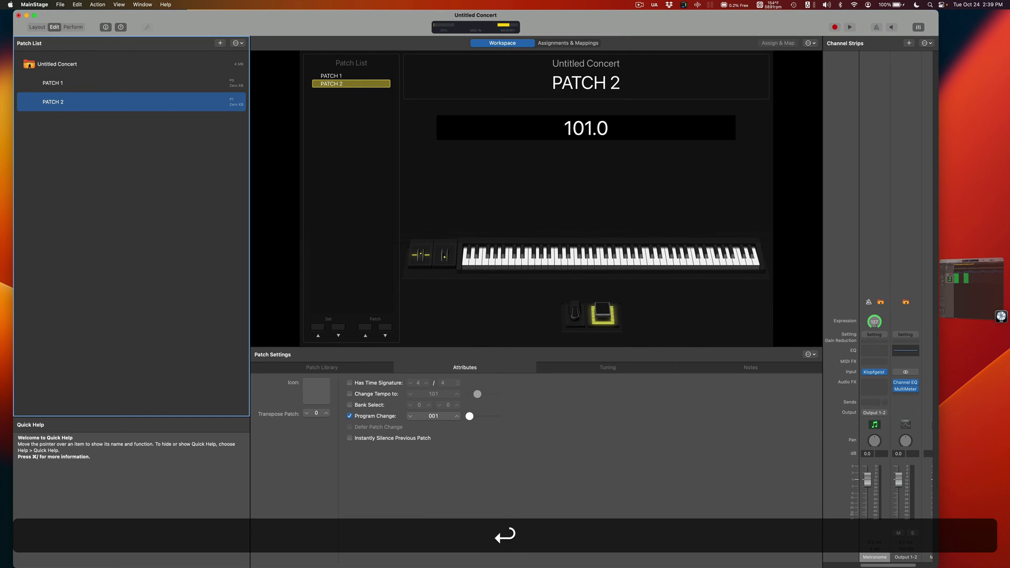
# With PATCH 1 selected, play the Logic Pro project, watch the patch switching in MainStage, and stop playback in Logic Pro.
pyautogui.click(70, 83)
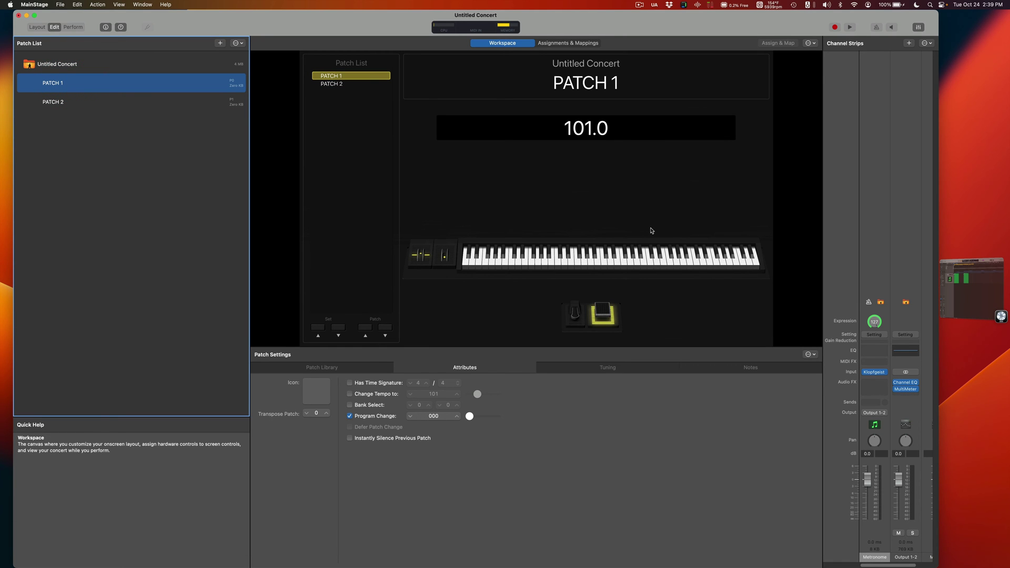
pyautogui.click(959, 279)
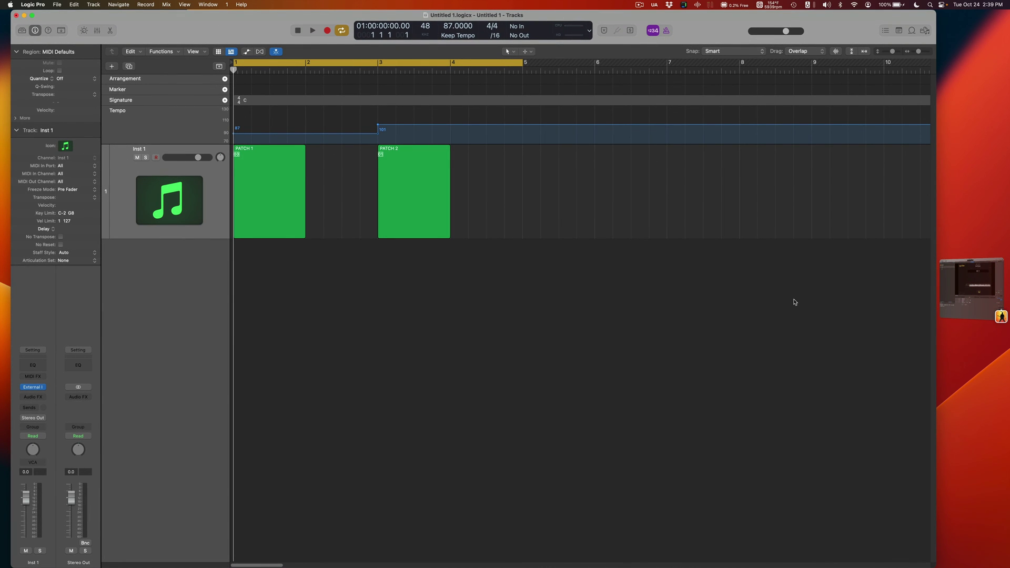
pyautogui.press('space')
pyautogui.click(977, 293)
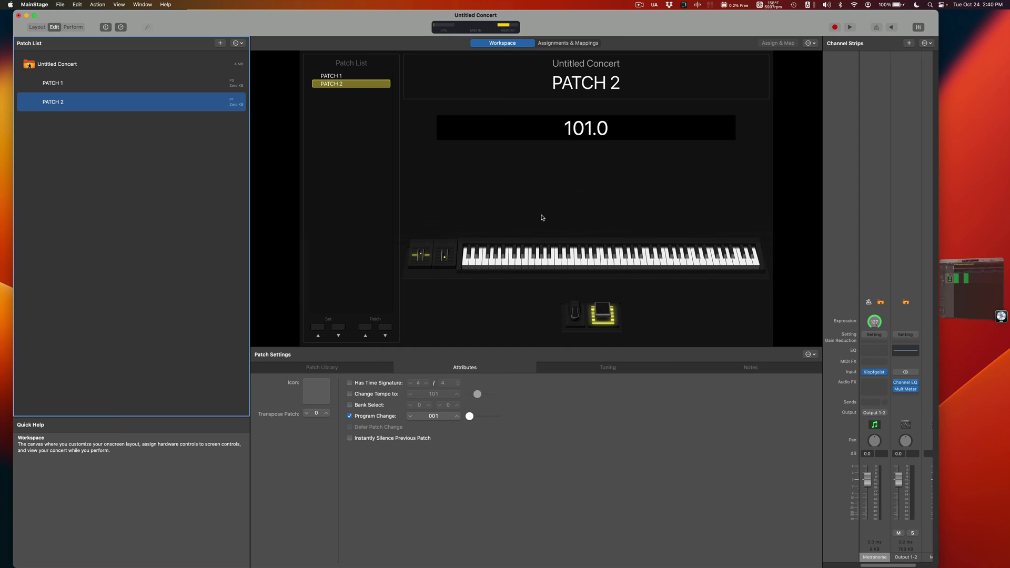
pyautogui.press('Up')
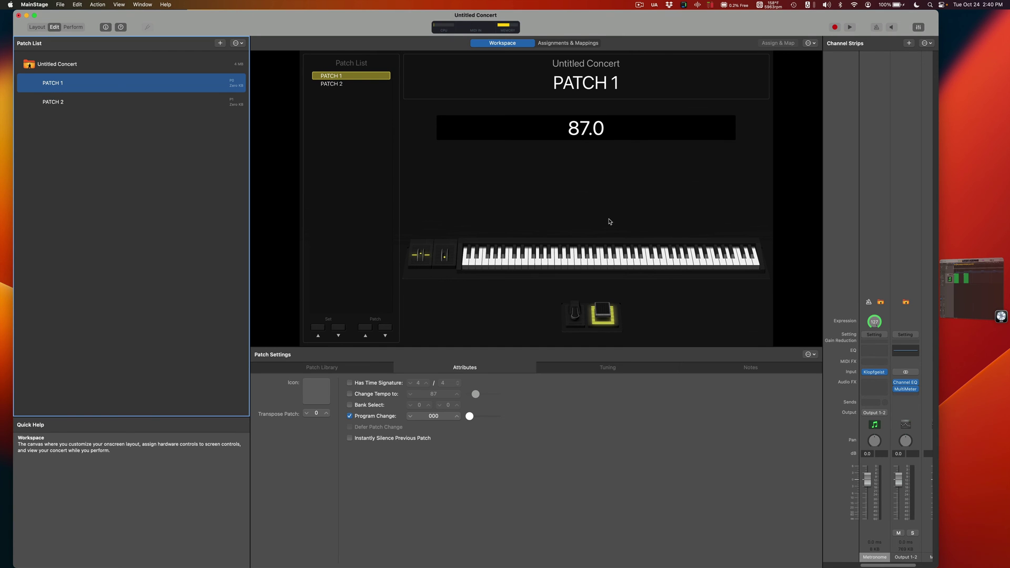
pyautogui.click(981, 291)
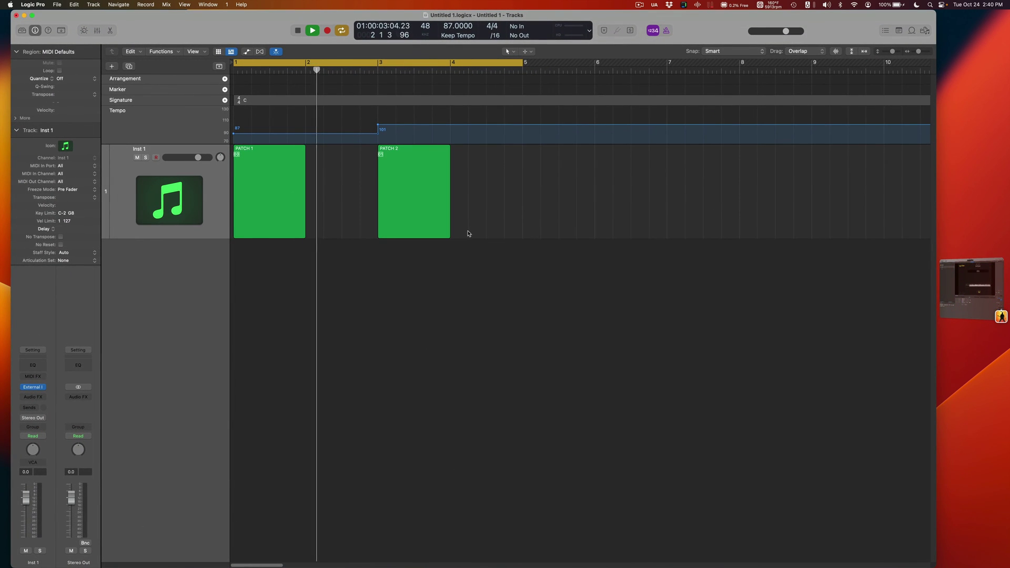
pyautogui.press('space')
# Extend the cycle range to bar 8 and copy the PATCH 2 region to bar 4.
pyautogui.moveTo(523, 64); pyautogui.dragTo(739, 95)
pyautogui.moveTo(417, 172); pyautogui.dragTo(485, 169)
# Shorten all three regions to half a bar and show the Event List without the Piano Roll.
pyautogui.moveTo(282, 274); pyautogui.dragTo(484, 209)
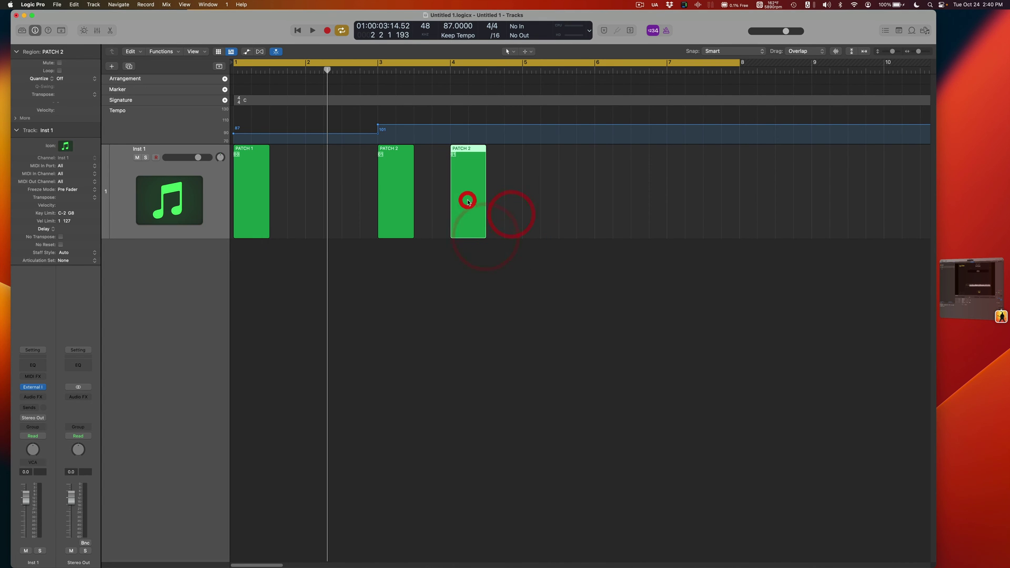
pyautogui.doubleClick(467, 199)
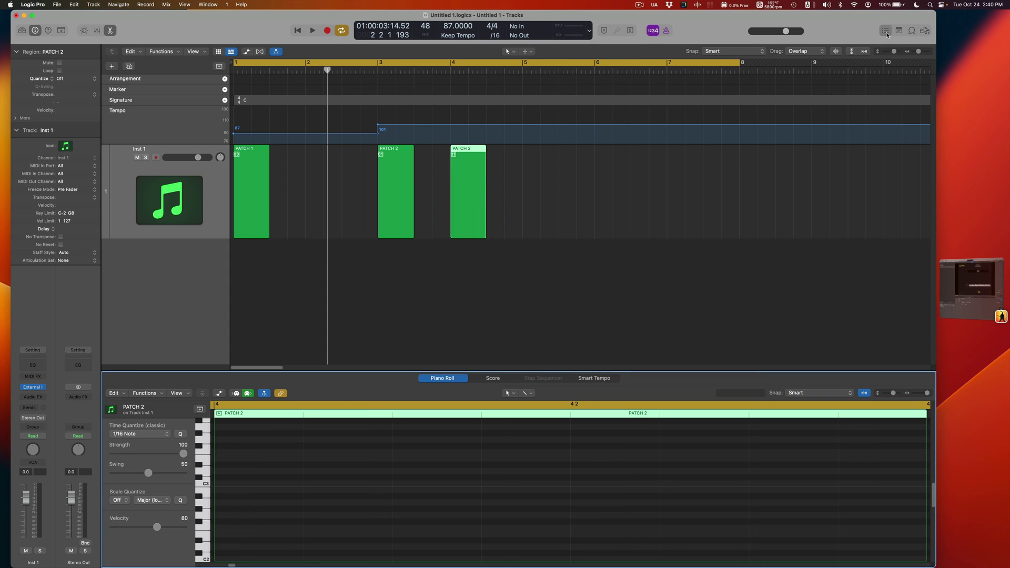
pyautogui.click(886, 30)
pyautogui.click(703, 333)
pyautogui.press('e')
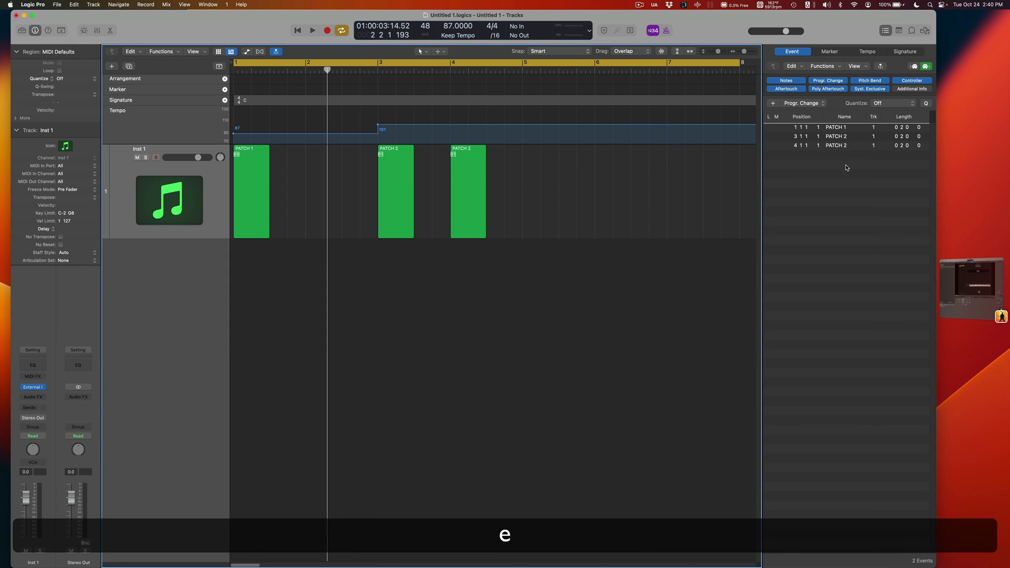
# Rename the copied region at bar 4 as PATCH 3.
pyautogui.click(474, 150)
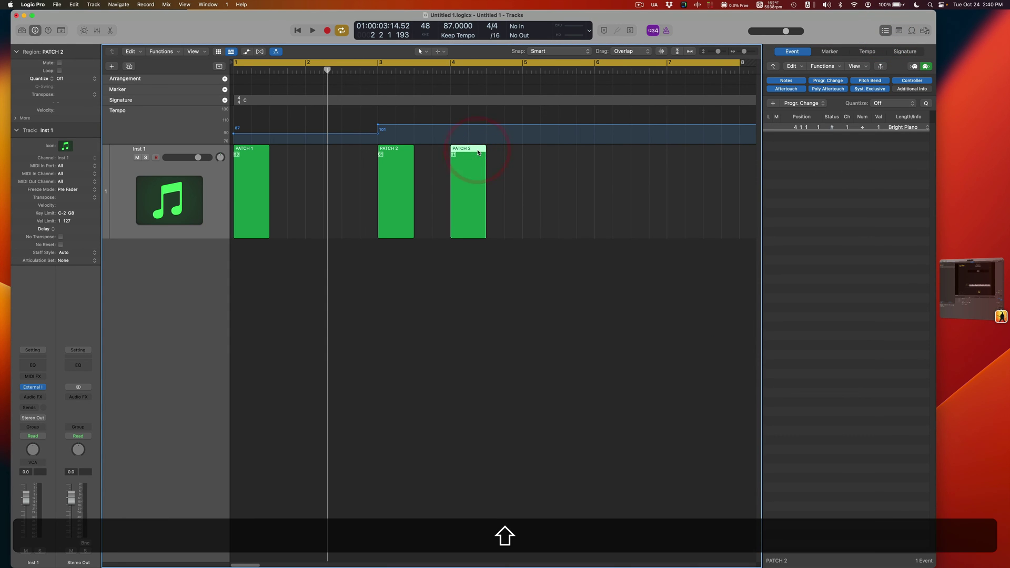
pyautogui.hotkey('shift', 'n')
pyautogui.hotkey('shift', 'Right')
pyautogui.write('3')
pyautogui.press('Return')
# Copy the PATCH 2 and PATCH 3 regions together to bars 5 and 6.
pyautogui.hscroll(3, 550, 149)
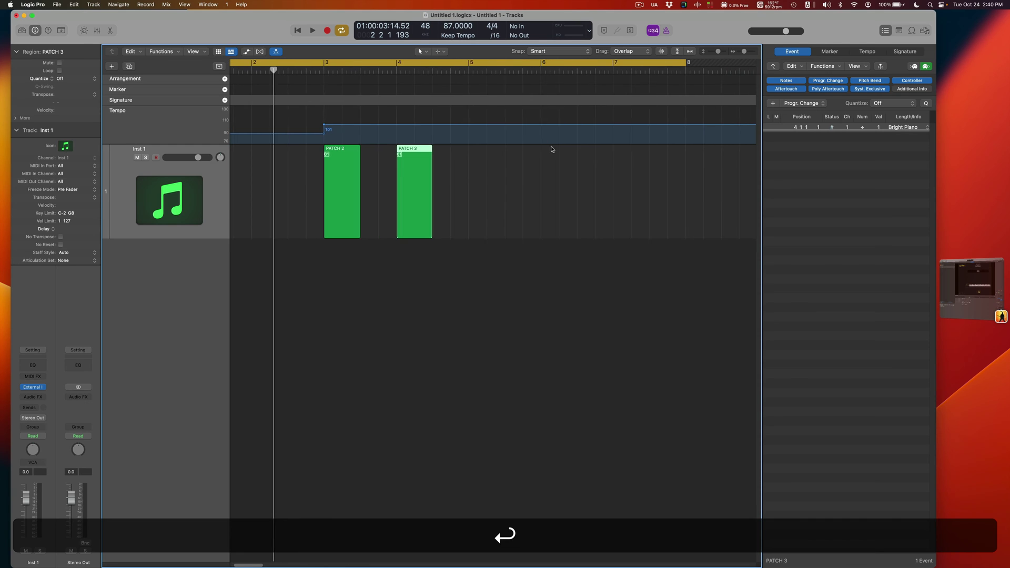
pyautogui.keyDown('shift'); pyautogui.click(301, 205); pyautogui.keyUp('shift')
pyautogui.moveTo(300, 204); pyautogui.dragTo(474, 189)
# Rename the copied region at bar 5 as PATCH 4.
pyautogui.click(466, 181)
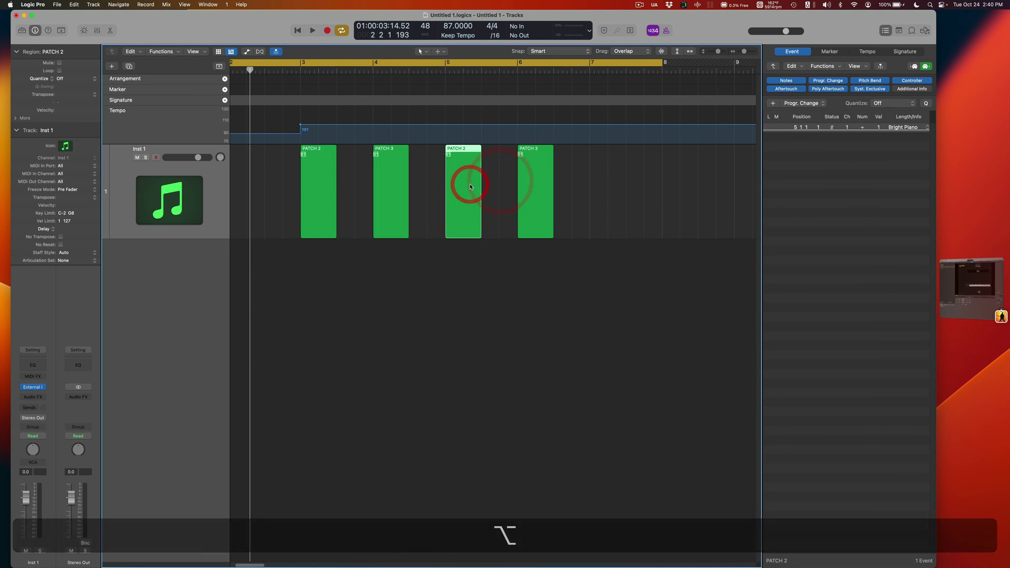
pyautogui.hotkey('shift', 'n')
pyautogui.hotkey('shift', 'Right')
pyautogui.press('BackSpace')
pyautogui.write('4')
pyautogui.press('Tab')
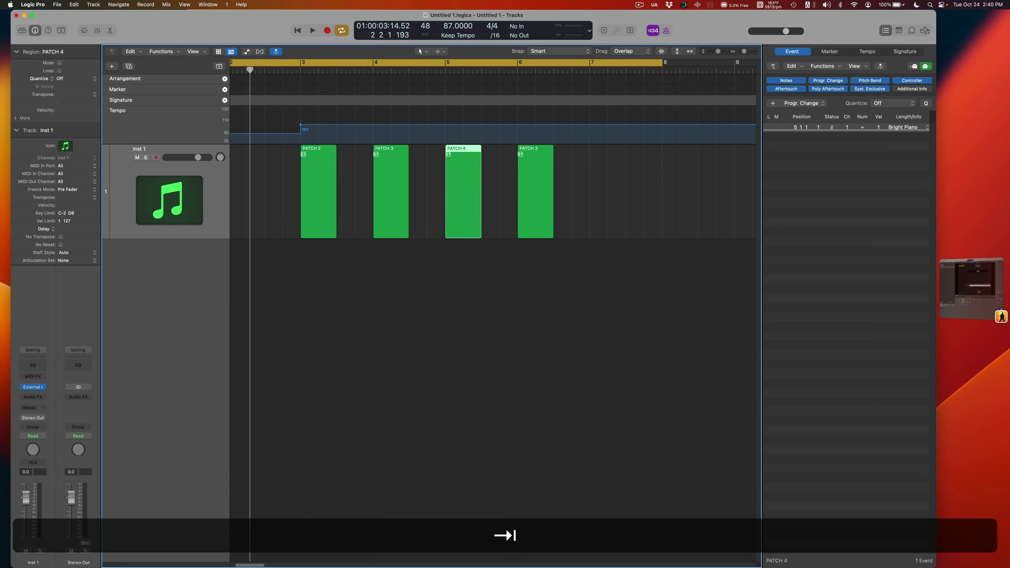
# Rename the copied region at bar 6 as PATCH 5.
pyautogui.click(540, 207)
pyautogui.hotkey('shift', 'n')
pyautogui.hotkey('shift', 'Right')
pyautogui.press('BackSpace')
pyautogui.write('5')
pyautogui.press('Return')
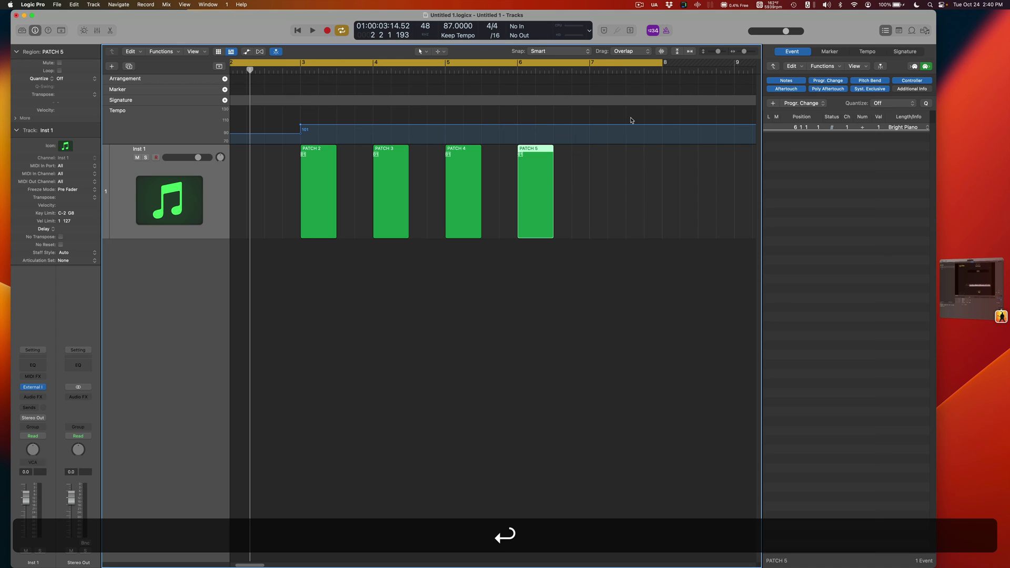
# Shorten the cycle range to end at bar 7 and set the PATCH 3 region's program change value to 2.
pyautogui.moveTo(665, 64); pyautogui.dragTo(587, 87)
pyautogui.click(318, 201)
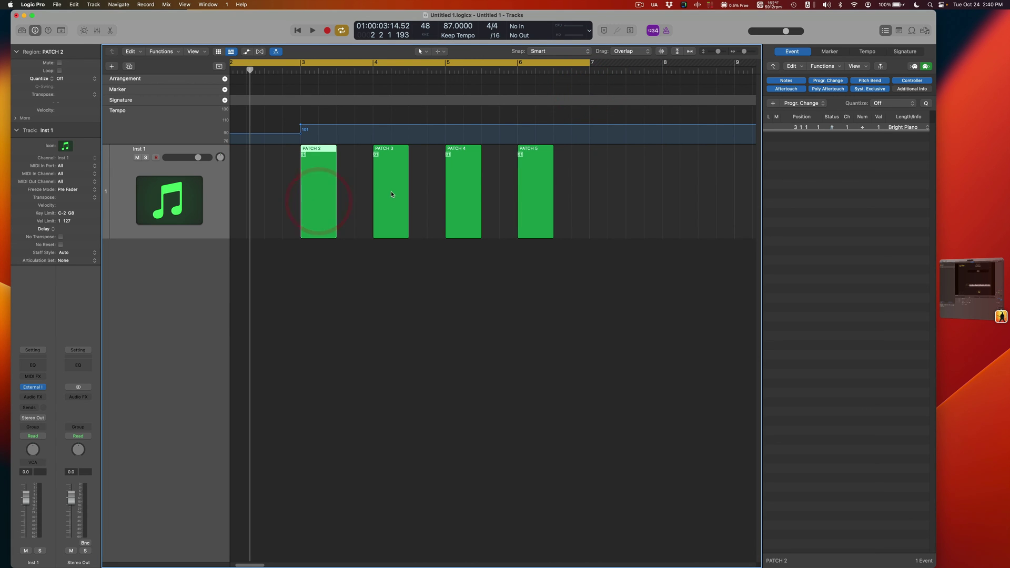
pyautogui.click(396, 193)
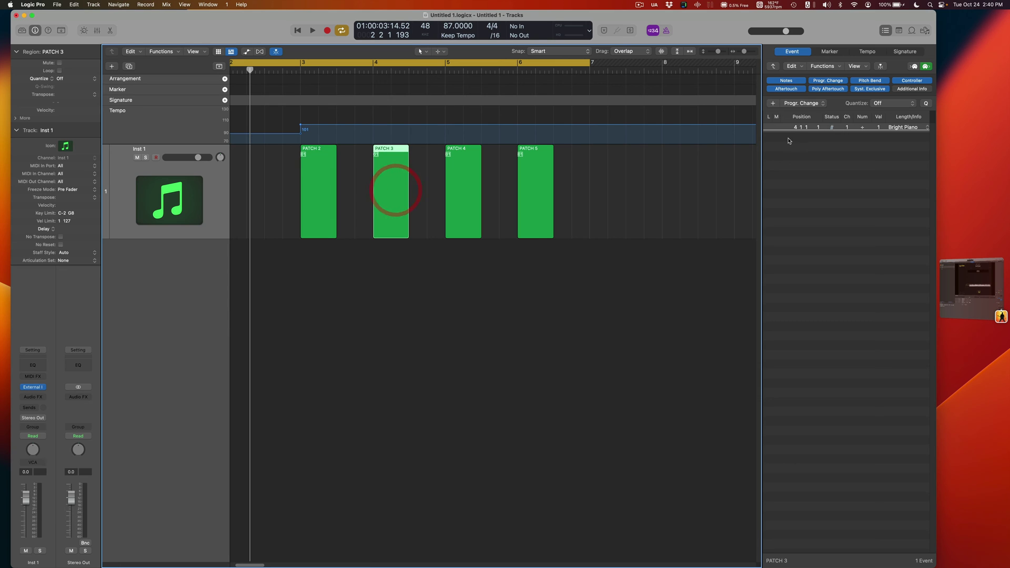
pyautogui.doubleClick(880, 128)
pyautogui.write('2')
pyautogui.press('Return')
# Set the PATCH 4 region's program change value to 3.
pyautogui.click(462, 169)
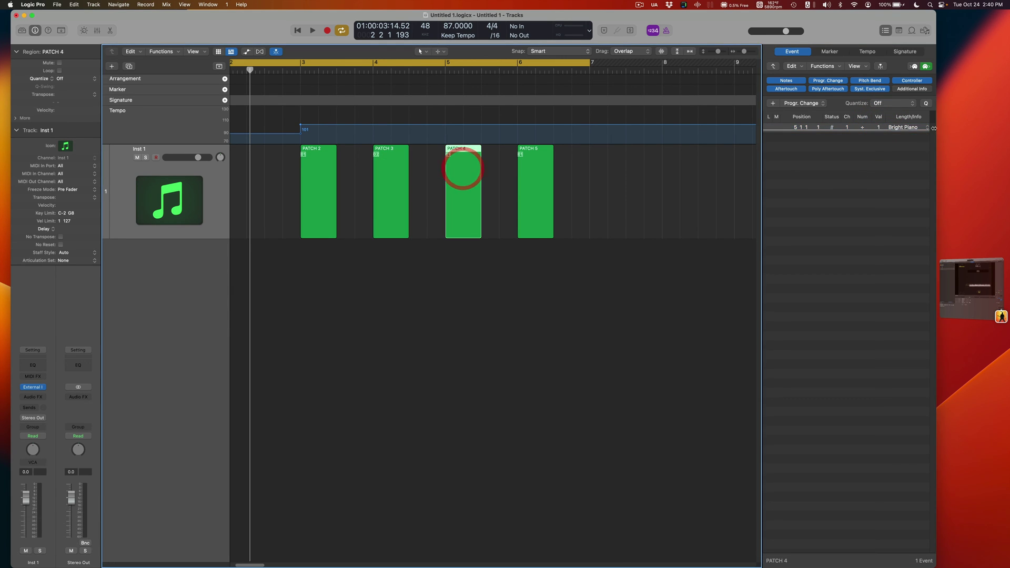
pyautogui.click(879, 128)
pyautogui.write('3')
pyautogui.press('Return')
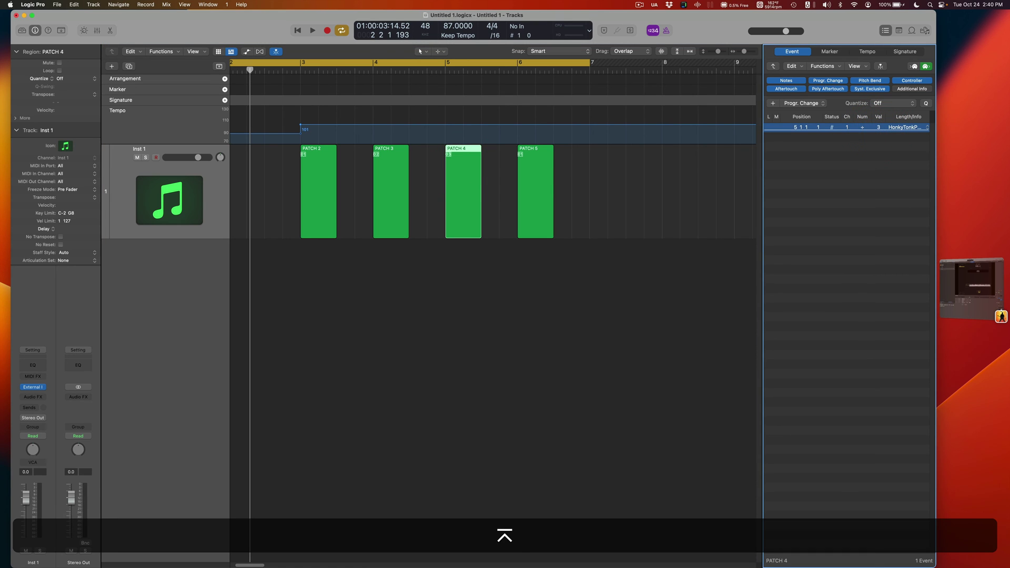
# Set the PATCH 5 region's program change value to 4 and deselect the region.
pyautogui.click(536, 179)
pyautogui.click(877, 127)
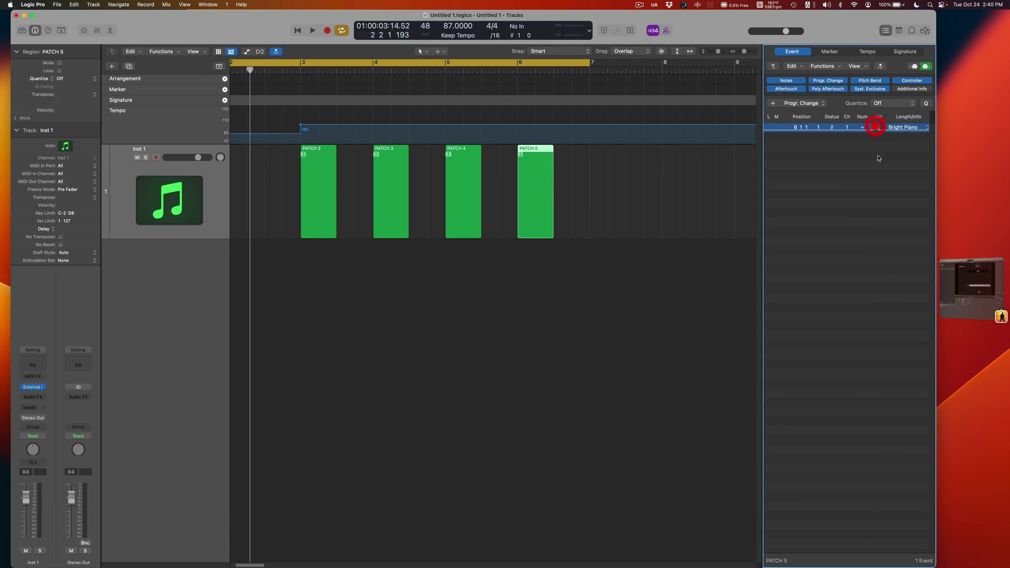
pyautogui.write('4')
pyautogui.press('Return')
pyautogui.click(589, 171)
pyautogui.click(537, 160)
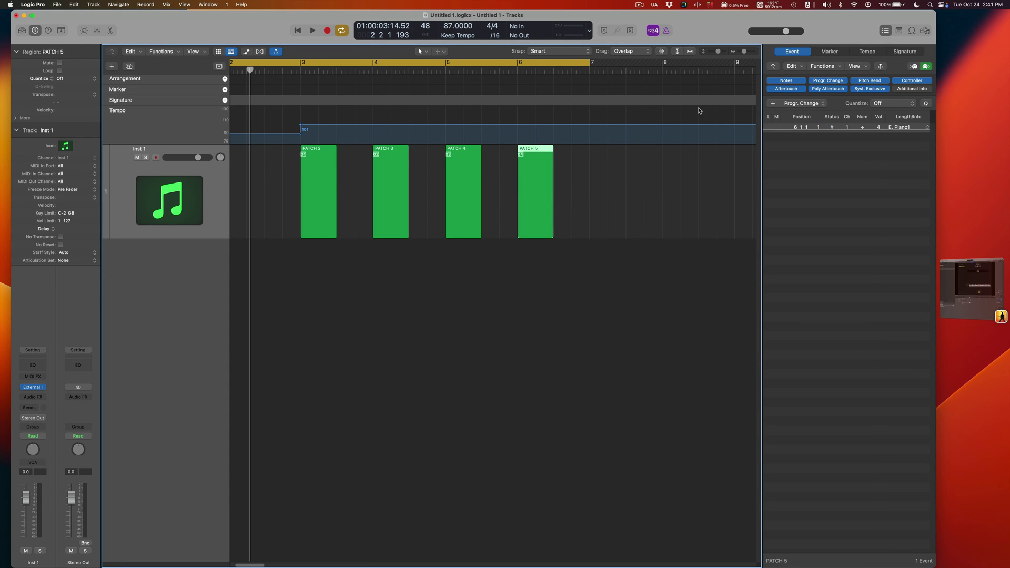
pyautogui.click(632, 172)
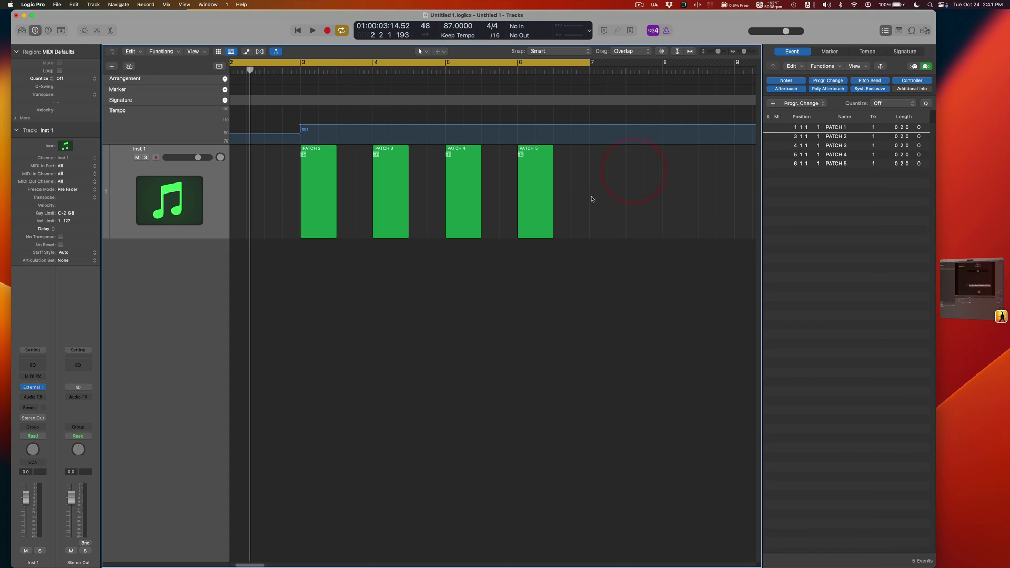
pyautogui.hscroll(-3, 604, 199)
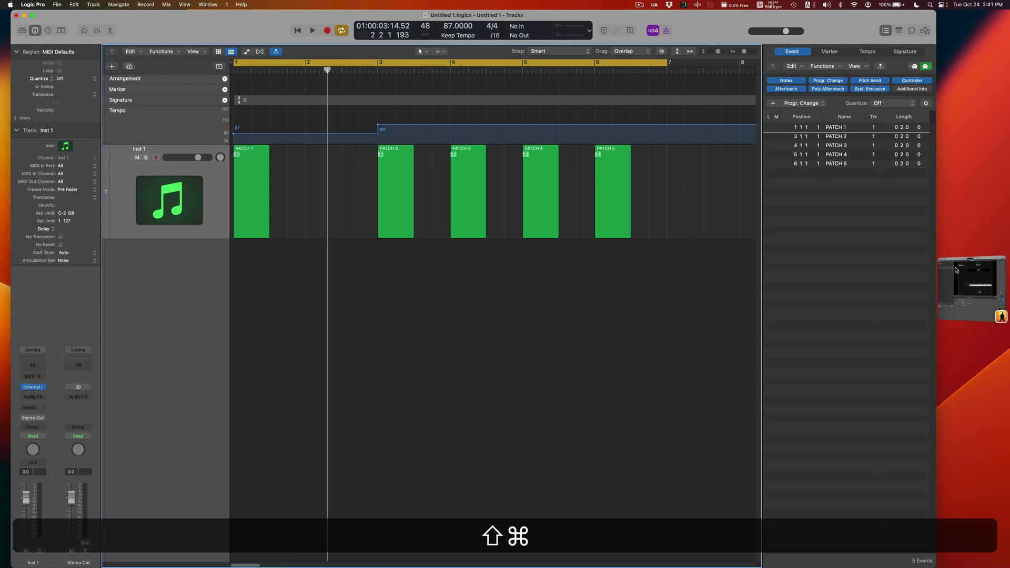
# Switch to MainStage and add three new patches below PATCH 2.
pyautogui.press('super+Tab')
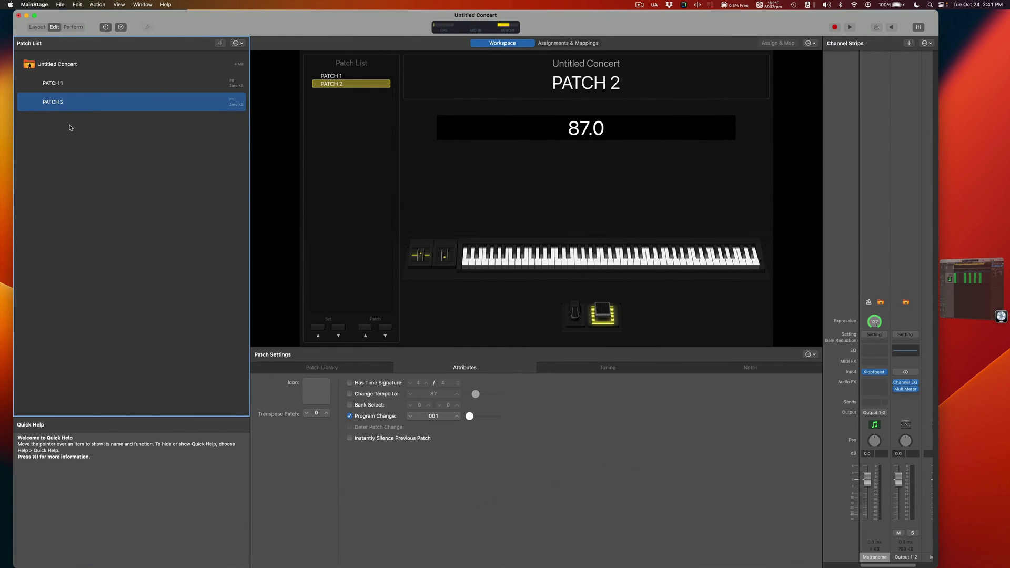
pyautogui.press('super')
pyautogui.doubleClick(108, 136)
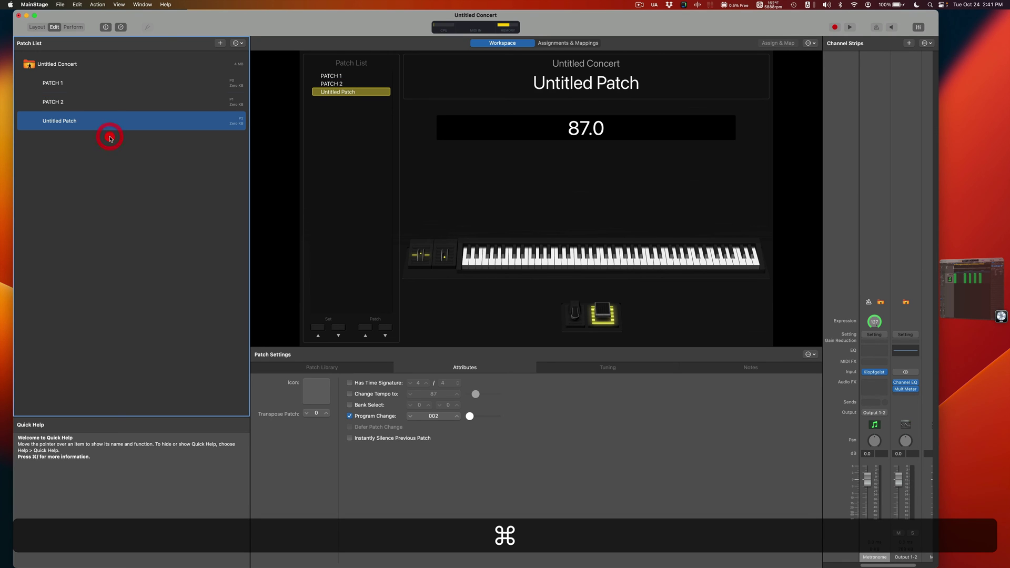
pyautogui.doubleClick(104, 168)
pyautogui.doubleClick(104, 182)
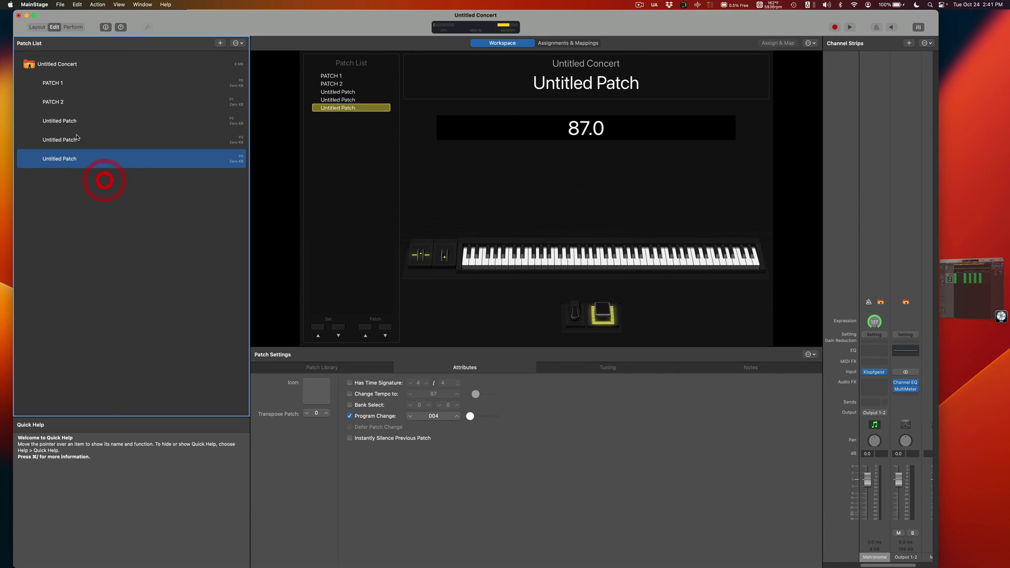
# Rename the first of the new untitled patches as PATCH 3.
pyautogui.click(67, 122)
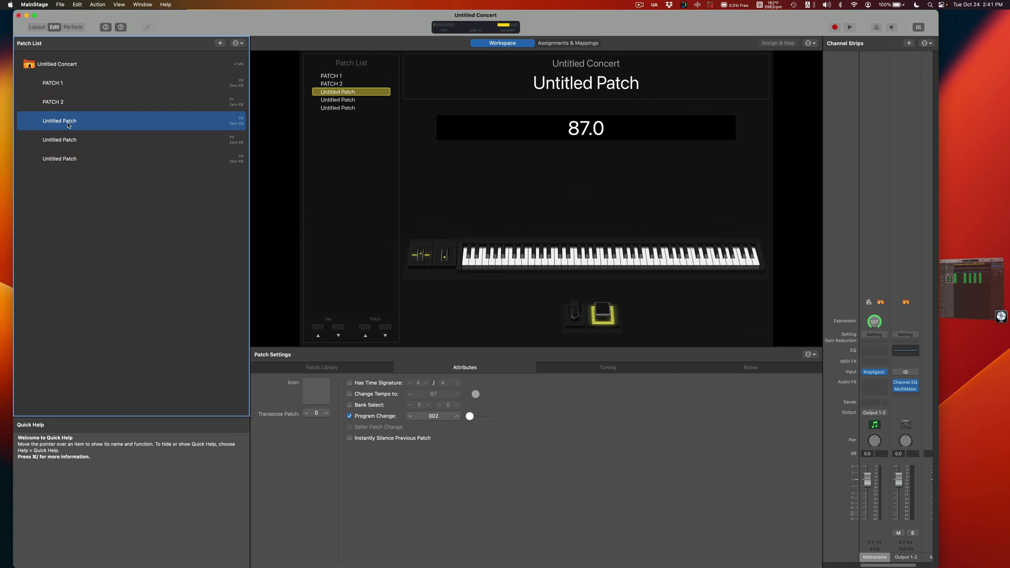
pyautogui.click(46, 125)
pyautogui.write('PATCH 3')
pyautogui.press('Return')
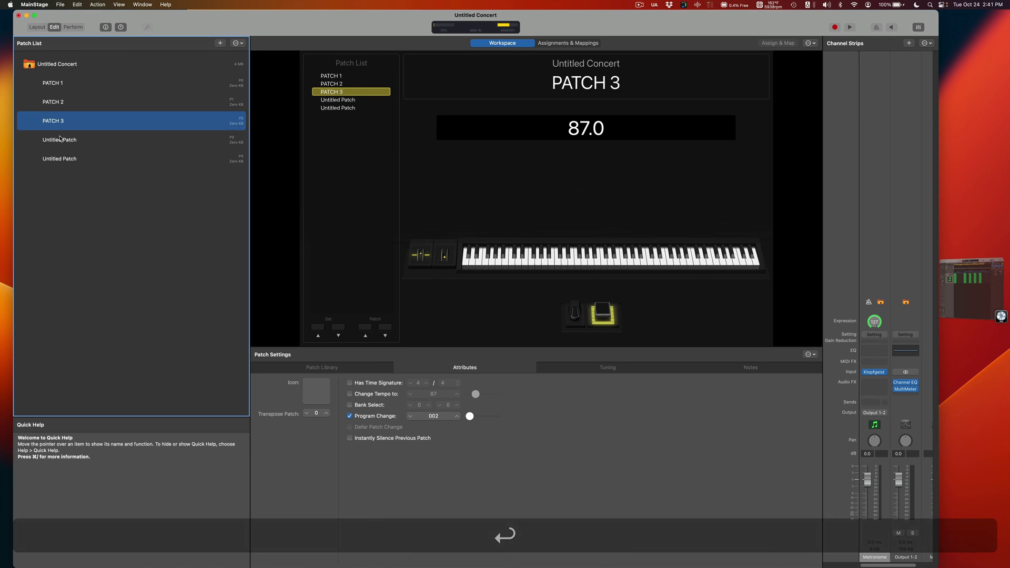
# Rename the two remaining untitled patches below PATCH 3 as PATCH 4 and PATCH 5.
pyautogui.click(60, 139)
pyautogui.click(59, 139)
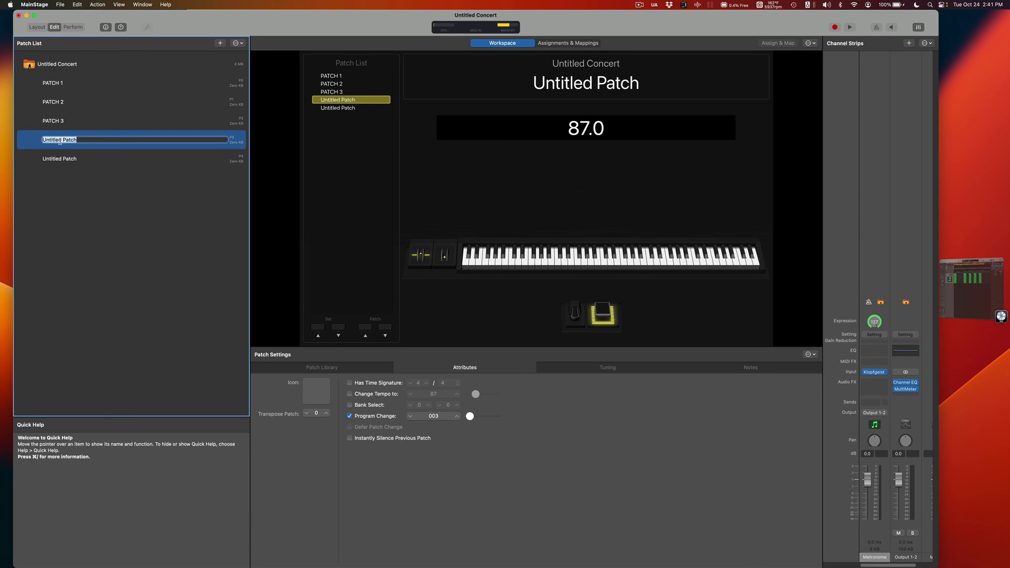
pyautogui.write('PATCH 4')
pyautogui.press('Return')
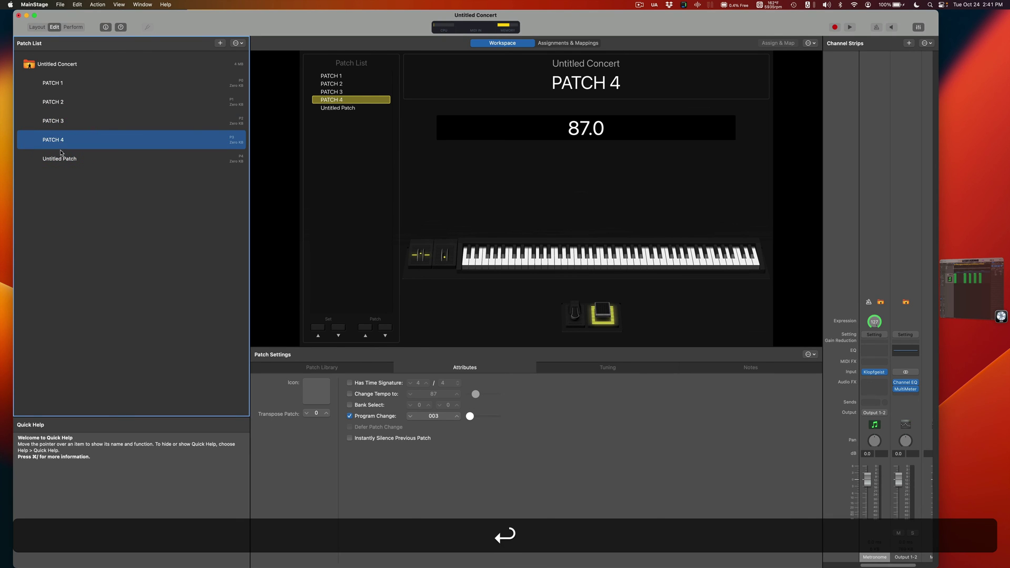
pyautogui.click(59, 158)
pyautogui.click(60, 158)
pyautogui.write('PATCH 5')
pyautogui.press('Return')
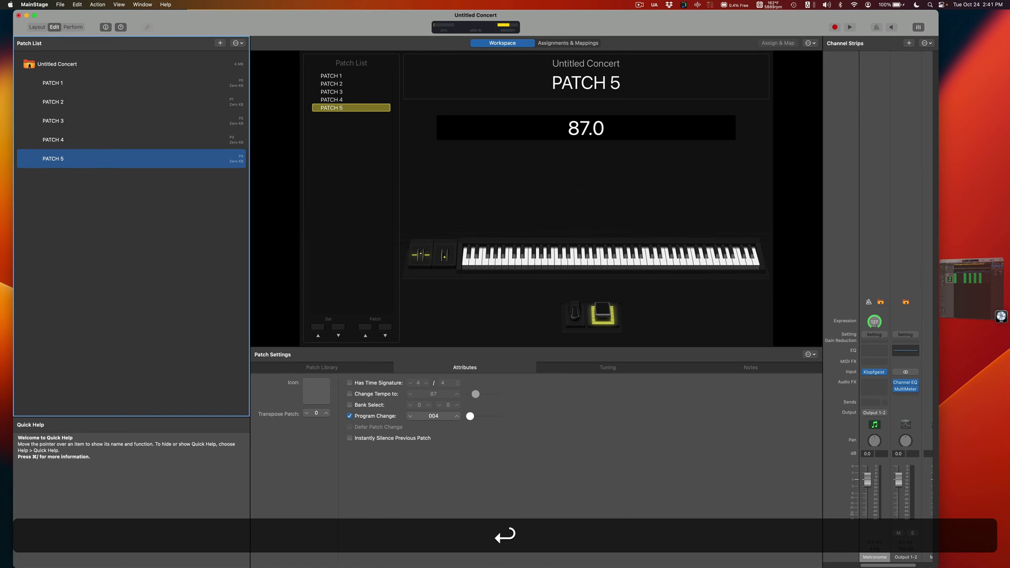
# Select all five patches, reset their program numbers to follow the patch list order, and clear the multiple selection.
pyautogui.click(216, 63)
pyautogui.keyDown('super'); pyautogui.click(214, 71); pyautogui.keyUp('super')
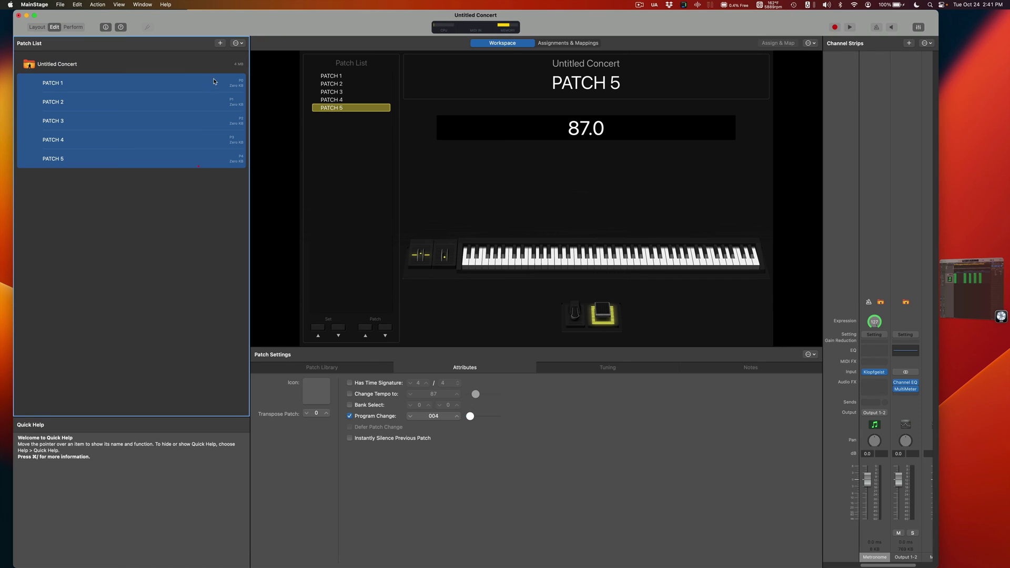
pyautogui.click(238, 43)
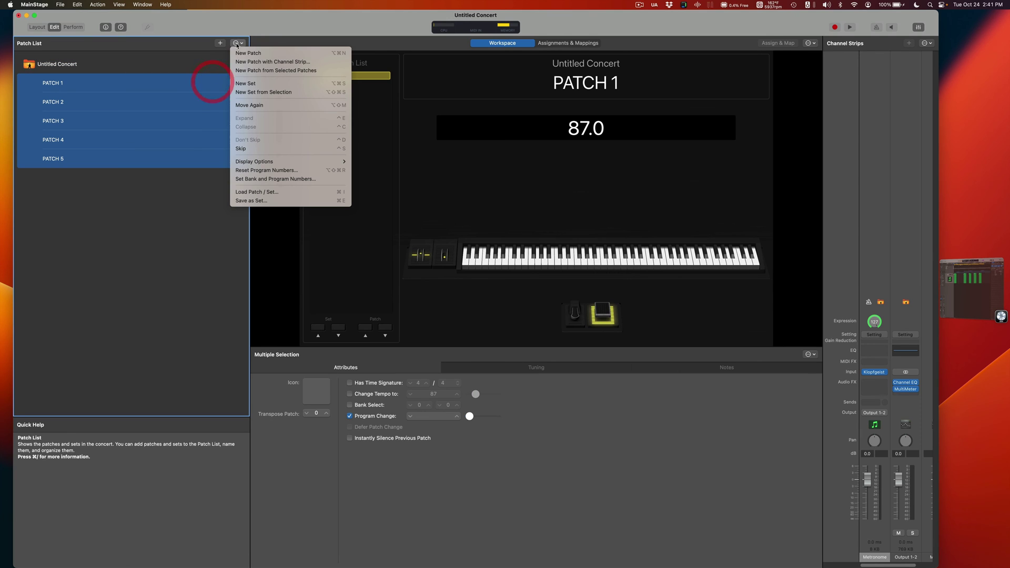
pyautogui.click(278, 172)
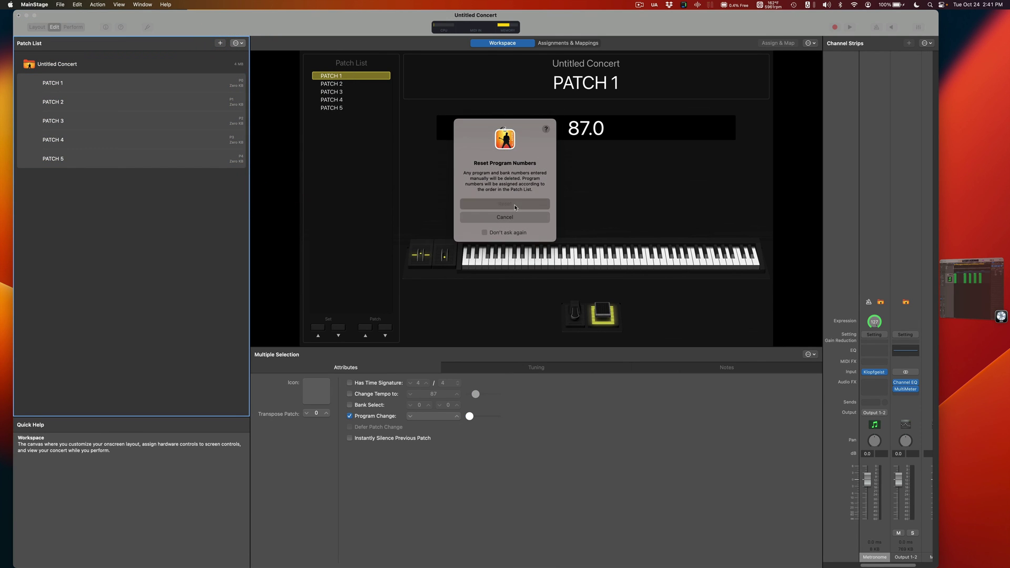
pyautogui.click(514, 205)
pyautogui.click(189, 217)
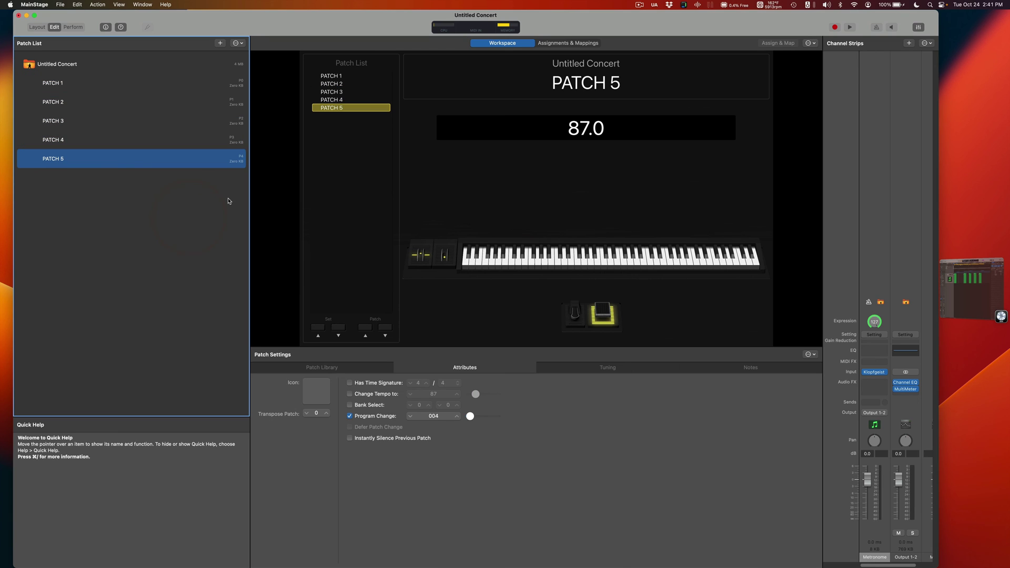
# Step through PATCH 1 to PATCH 5 and back up to the concert, checking each patch's program change number.
pyautogui.click(219, 91)
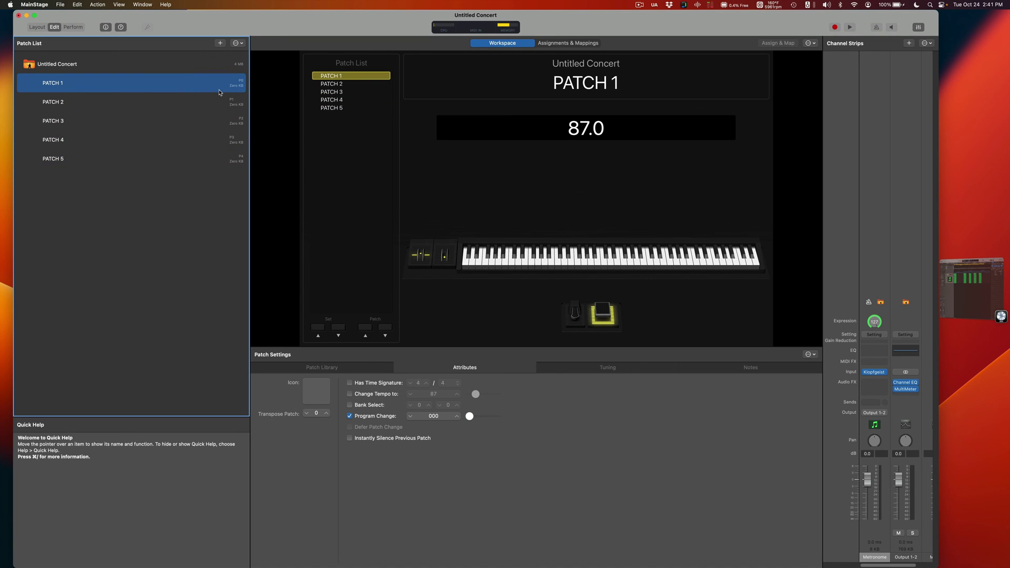
pyautogui.press('Down')
pyautogui.press('Down')
pyautogui.press('Down')
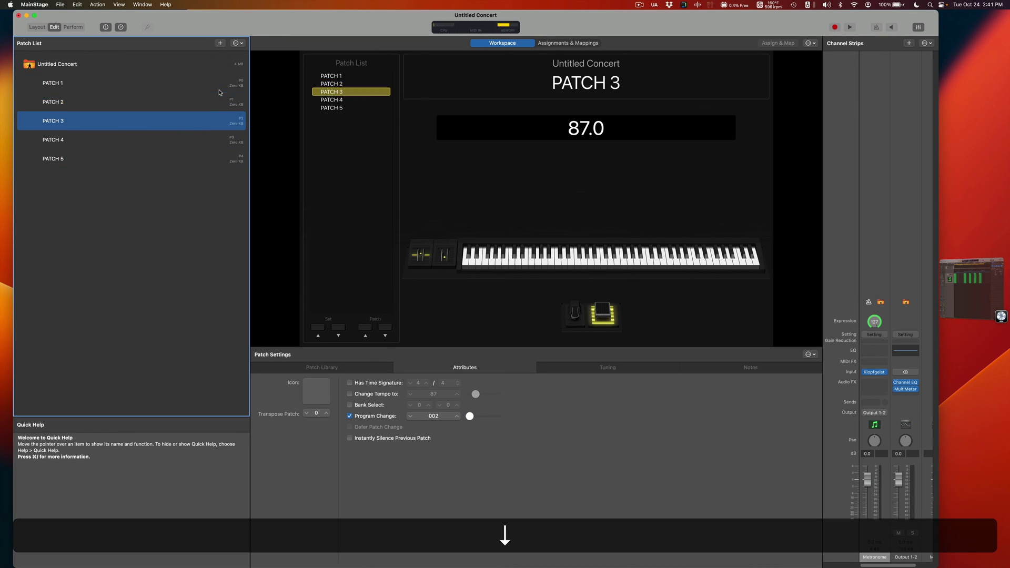
pyautogui.press('Down')
pyautogui.press('Down')
pyautogui.press('Up')
pyautogui.press('Up')
pyautogui.press('Up')
pyautogui.press('Up')
pyautogui.press('Up')
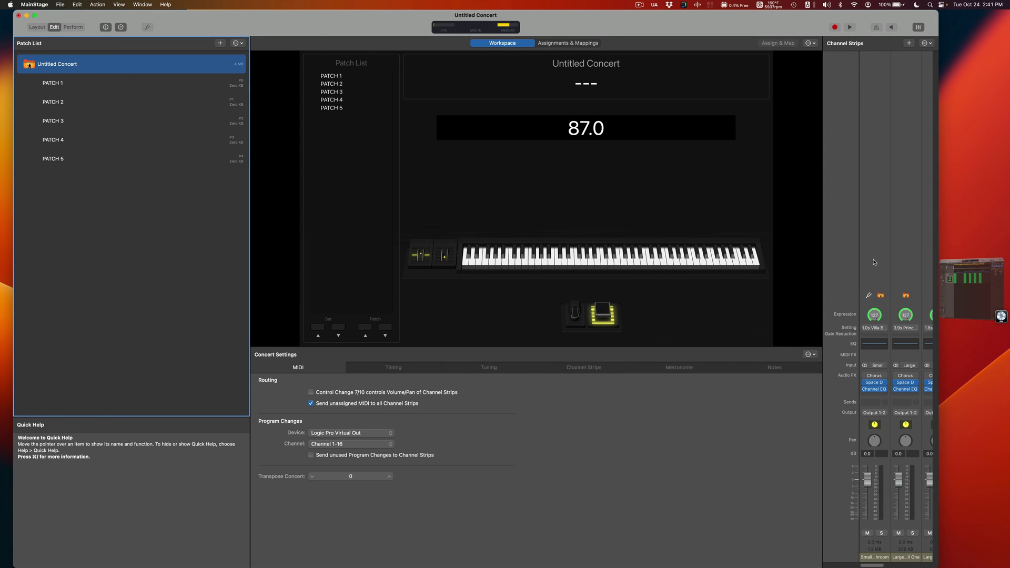
# Switch to Logic Pro and add a tempo event of 145 at bar 5.
pyautogui.click(974, 285)
pyautogui.moveTo(548, 80); pyautogui.dragTo(523, 70)
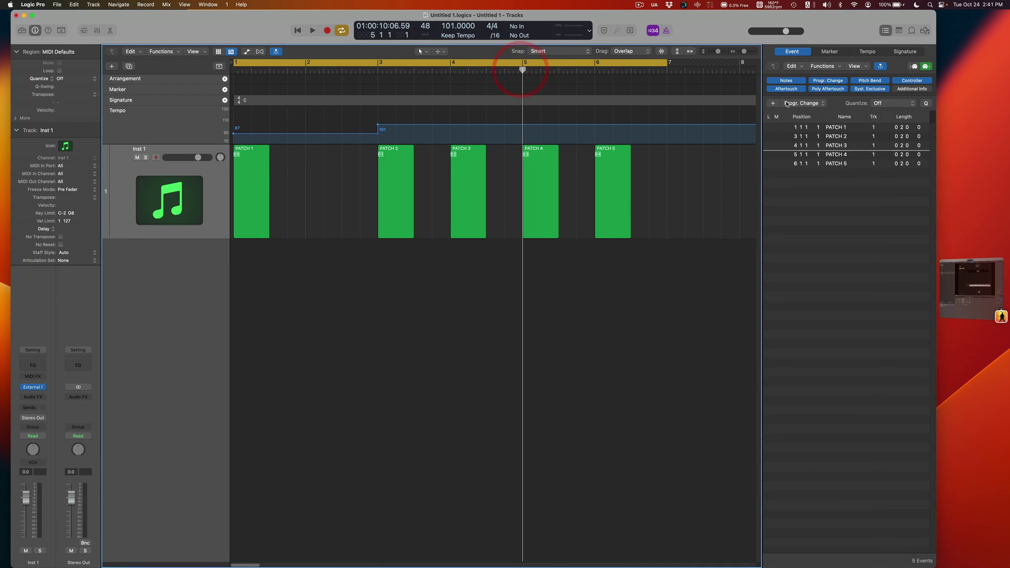
pyautogui.click(867, 51)
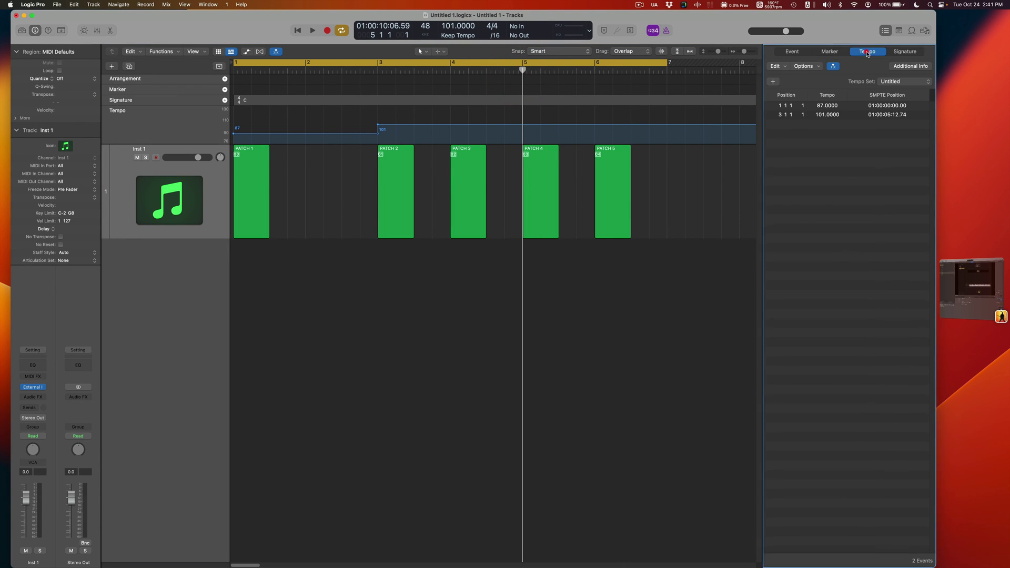
pyautogui.click(773, 82)
pyautogui.doubleClick(827, 123)
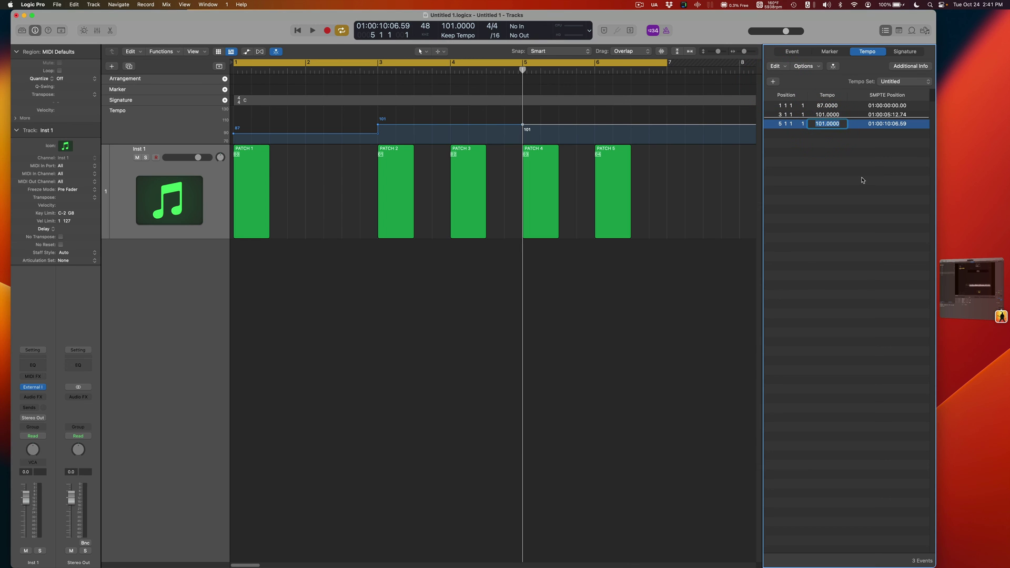
pyautogui.write('145')
pyautogui.press('Return')
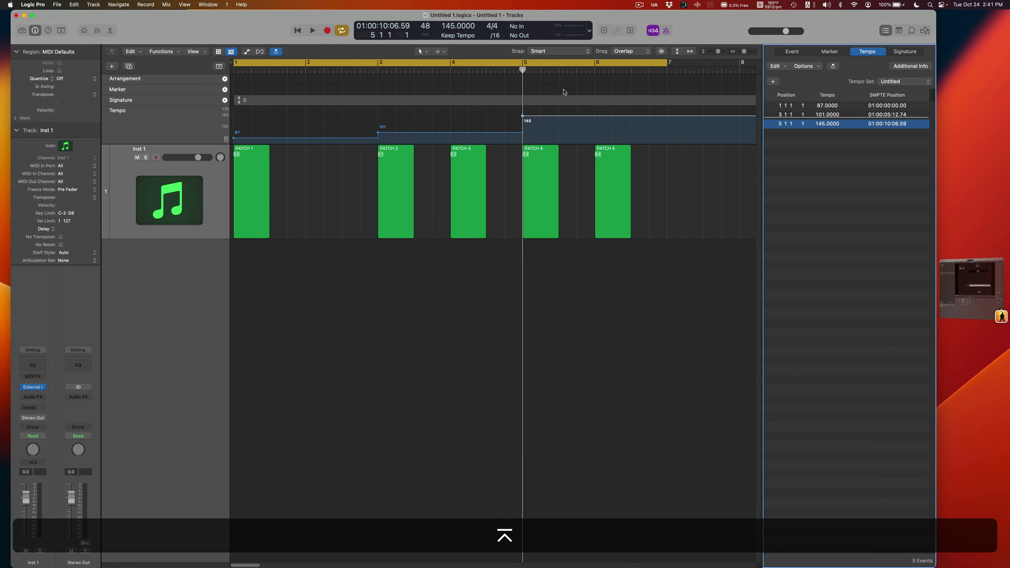
# Play the project from bar 1, watch the patch and tempo changes in MainStage, and return to Logic Pro to stop playback.
pyautogui.moveTo(523, 69); pyautogui.dragTo(201, 84)
pyautogui.press('space')
pyautogui.press('super+Tab')
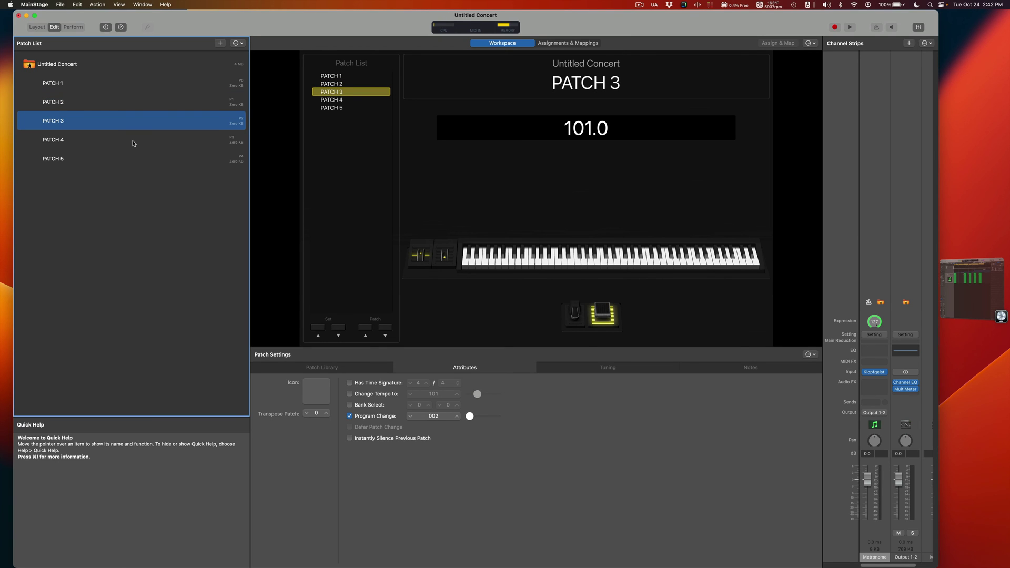
pyautogui.click(133, 143)
pyautogui.press('Down')
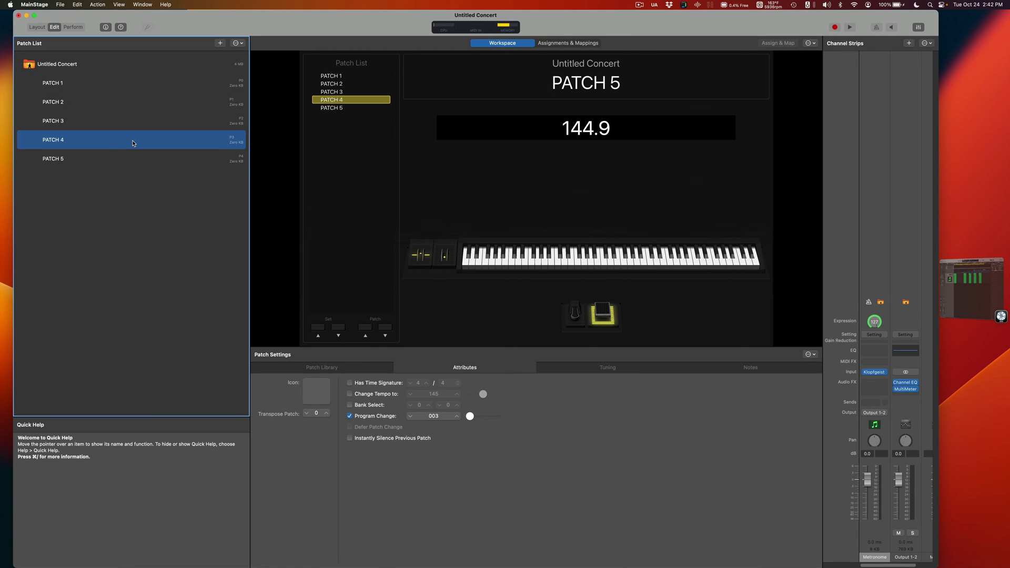
pyautogui.press('Down')
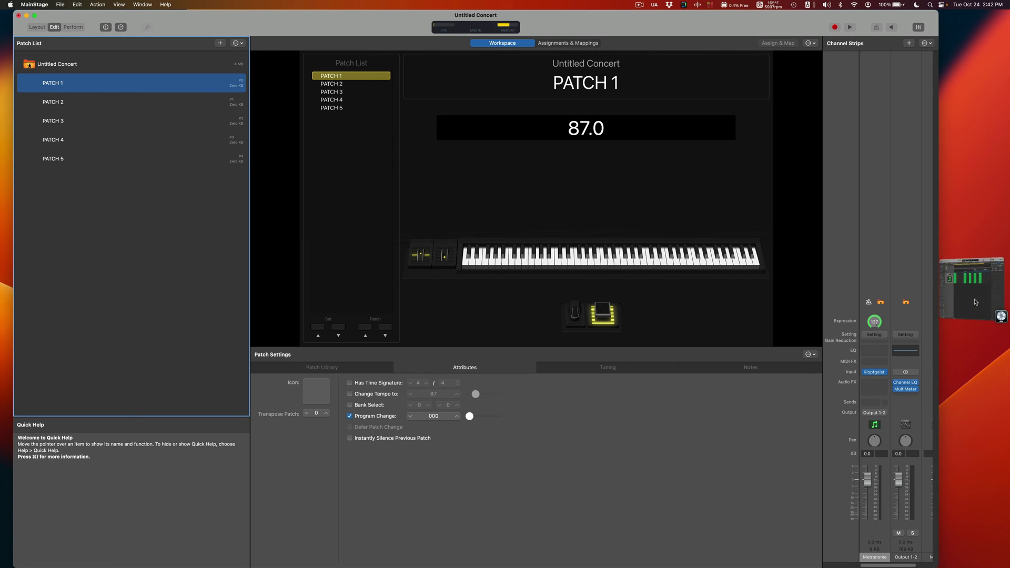
pyautogui.click(968, 279)
pyautogui.press('space')
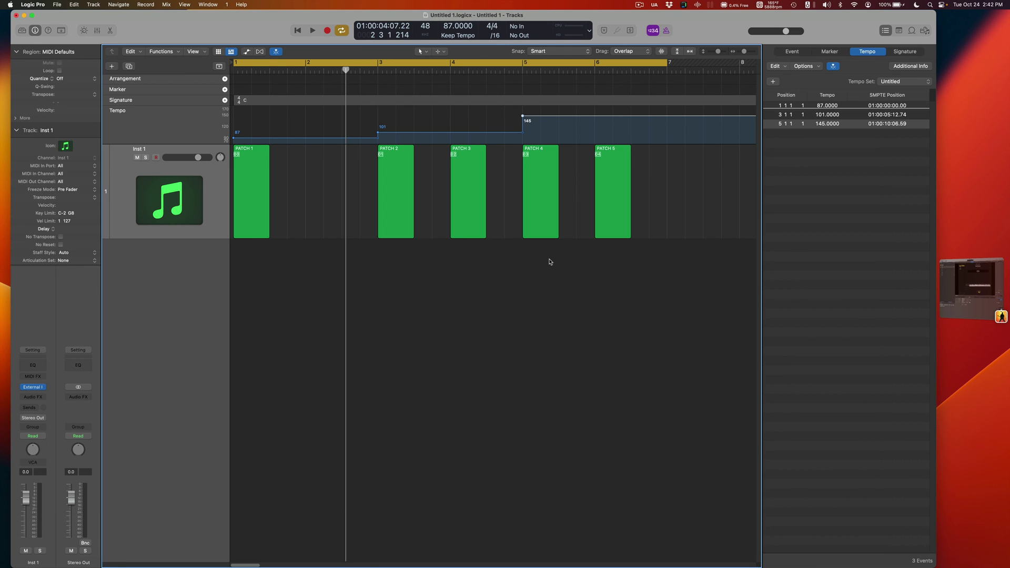
# Open the External Instrument settings of Inst 1 and switch Send Program Change on and off again.
pyautogui.click(251, 273)
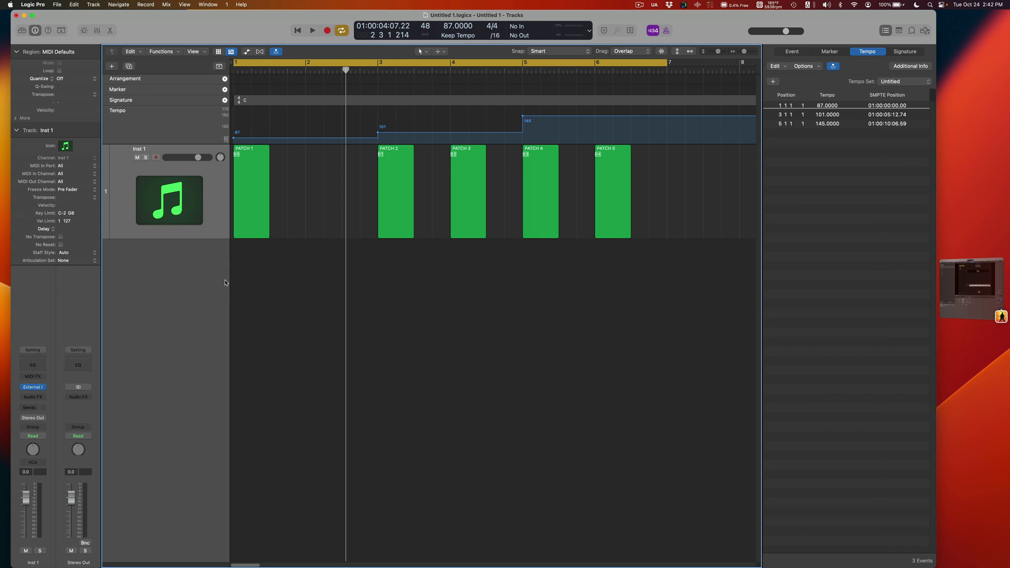
pyautogui.moveTo(38, 392)
pyautogui.click(34, 389)
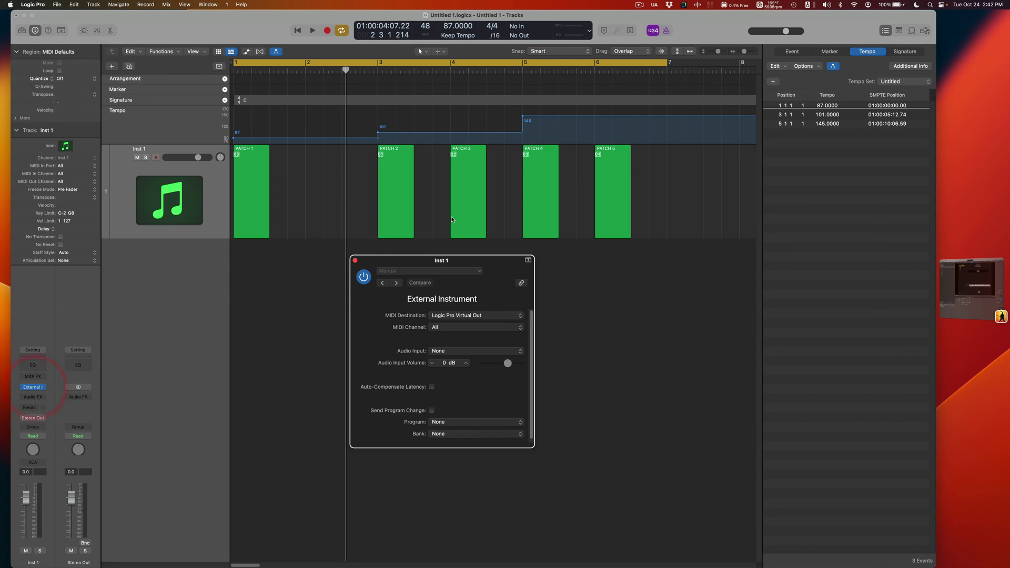
pyautogui.moveTo(461, 262); pyautogui.dragTo(422, 251)
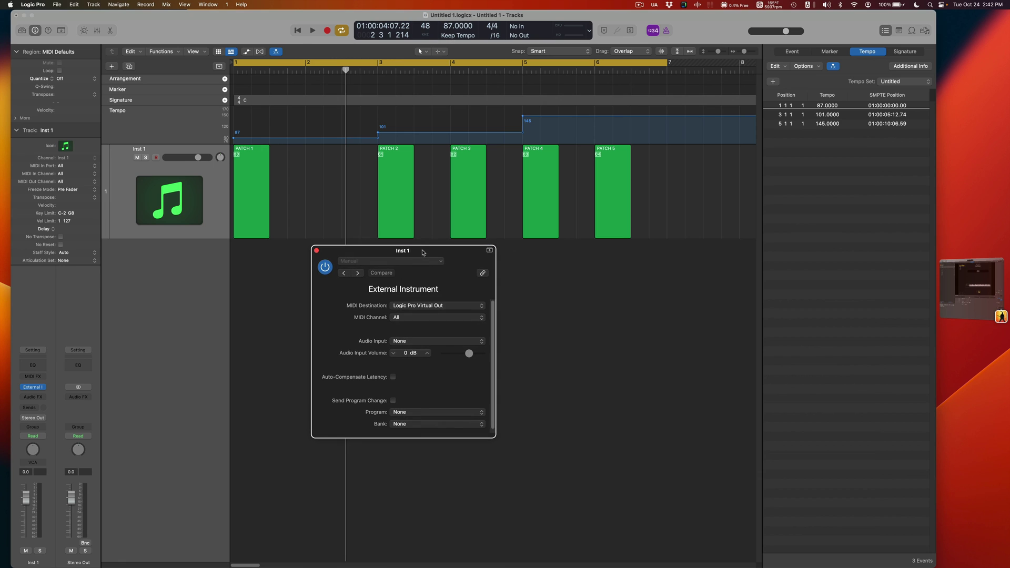
pyautogui.click(394, 401)
pyautogui.click(393, 402)
# Select the PATCH 1 to PATCH 5 regions one after another and close the External Instrument window.
pyautogui.click(239, 184)
pyautogui.click(394, 182)
pyautogui.click(469, 182)
pyautogui.click(541, 183)
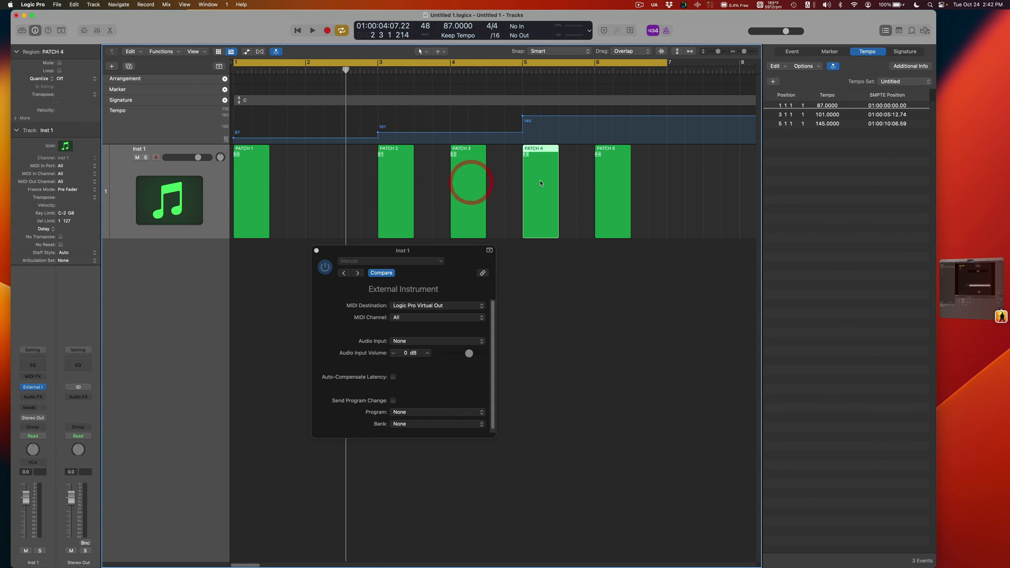
pyautogui.click(609, 185)
pyautogui.moveTo(389, 250); pyautogui.dragTo(392, 259)
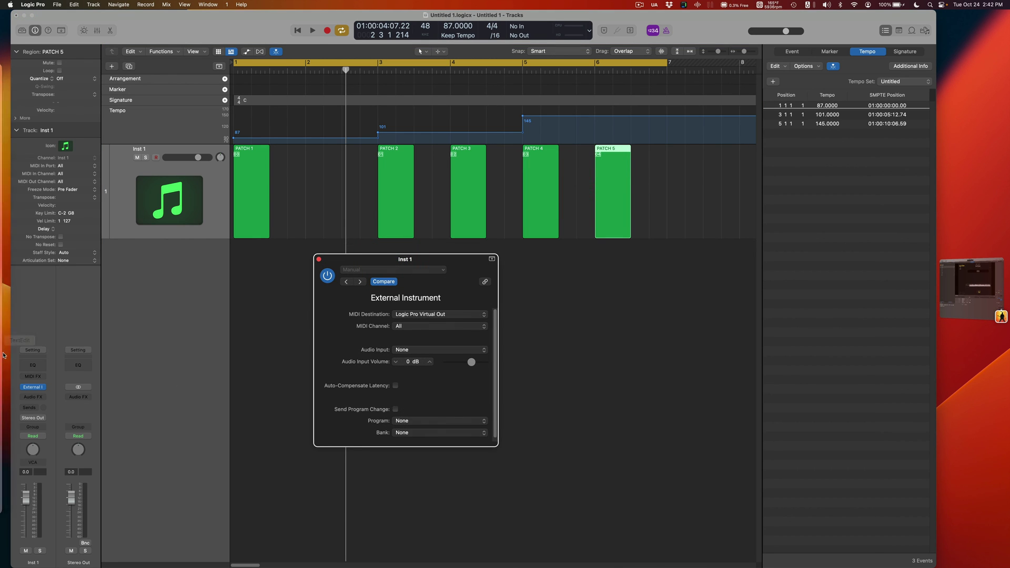
pyautogui.click(319, 260)
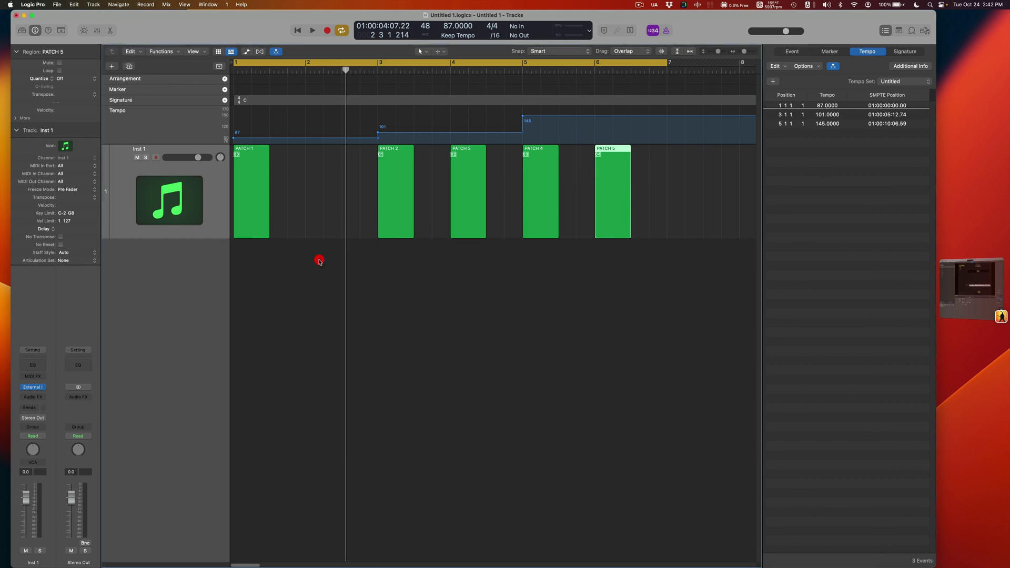
# Place the Logic Pro playhead on the PATCH 4, PATCH 5 and PATCH 2 regions in turn, checking the selected patch in MainStage each time.
pyautogui.moveTo(402, 67); pyautogui.dragTo(545, 71)
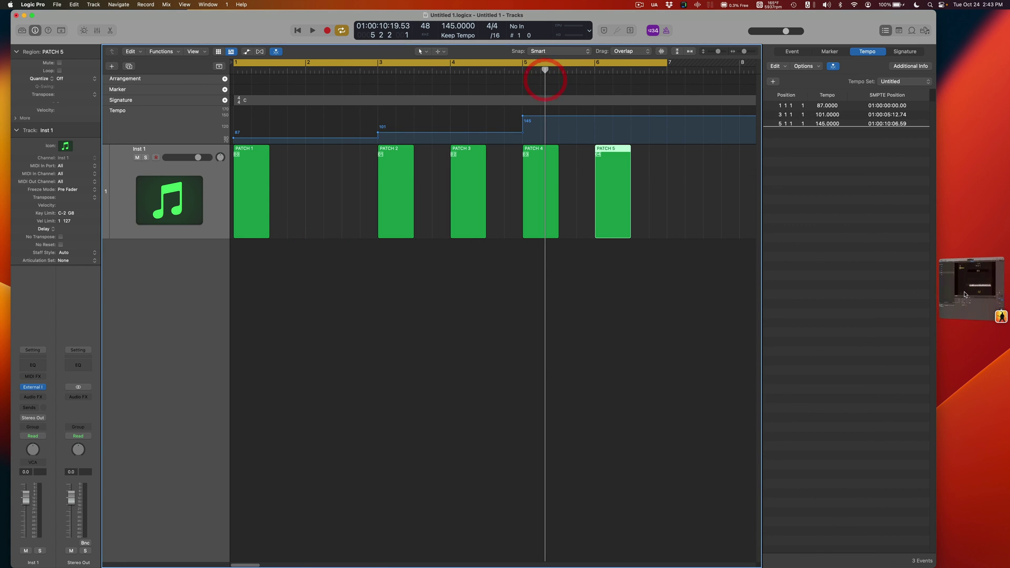
pyautogui.press('super+Tab')
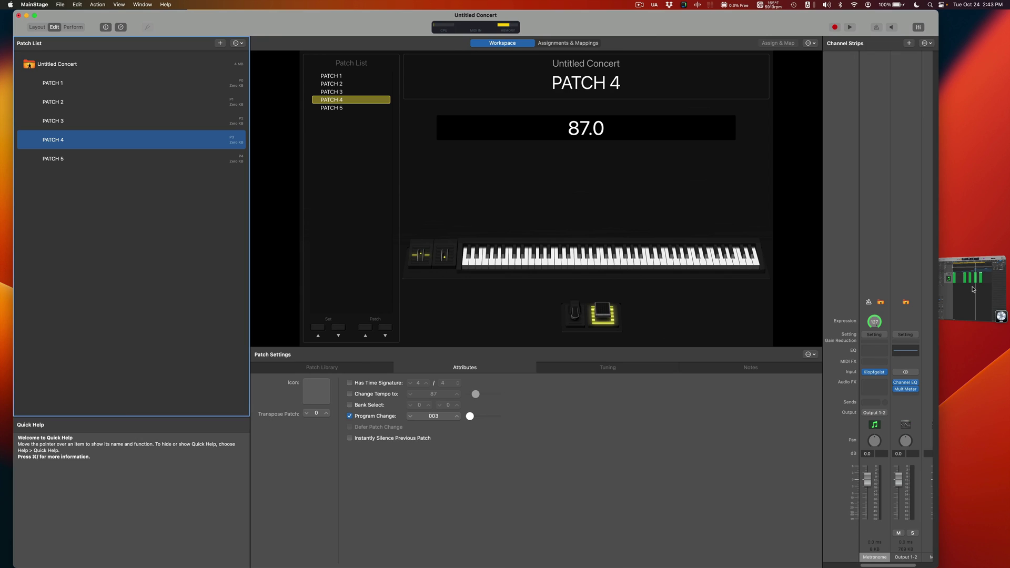
pyautogui.click(972, 289)
pyautogui.click(623, 77)
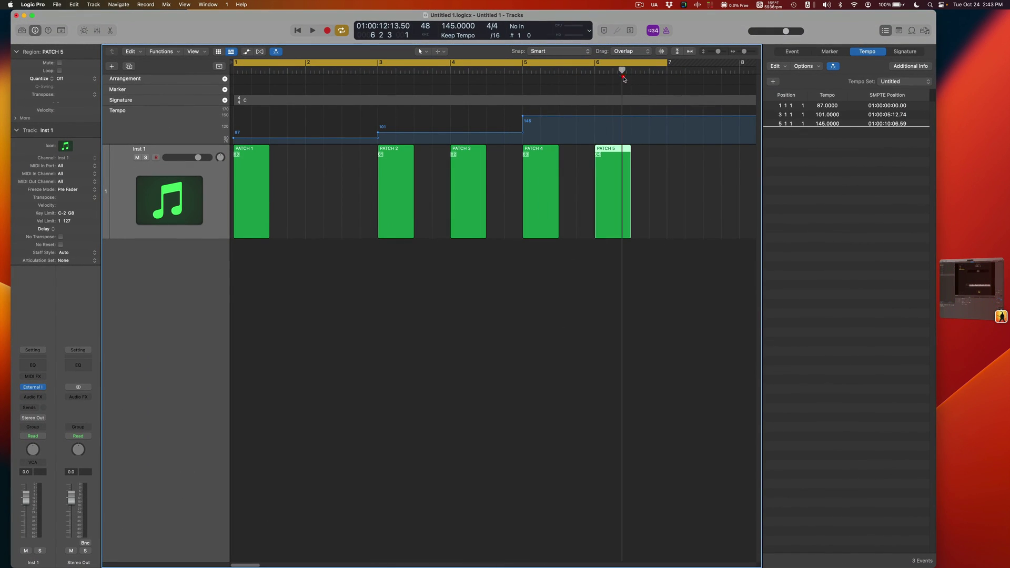
pyautogui.click(973, 304)
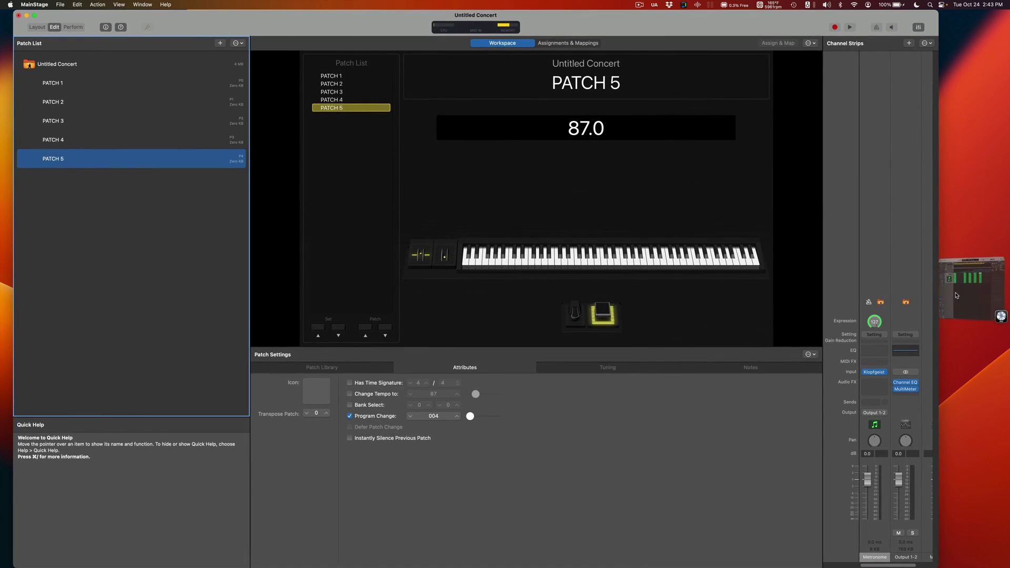
pyautogui.click(956, 296)
pyautogui.moveTo(623, 71); pyautogui.dragTo(387, 72)
pyautogui.press('super+Tab')
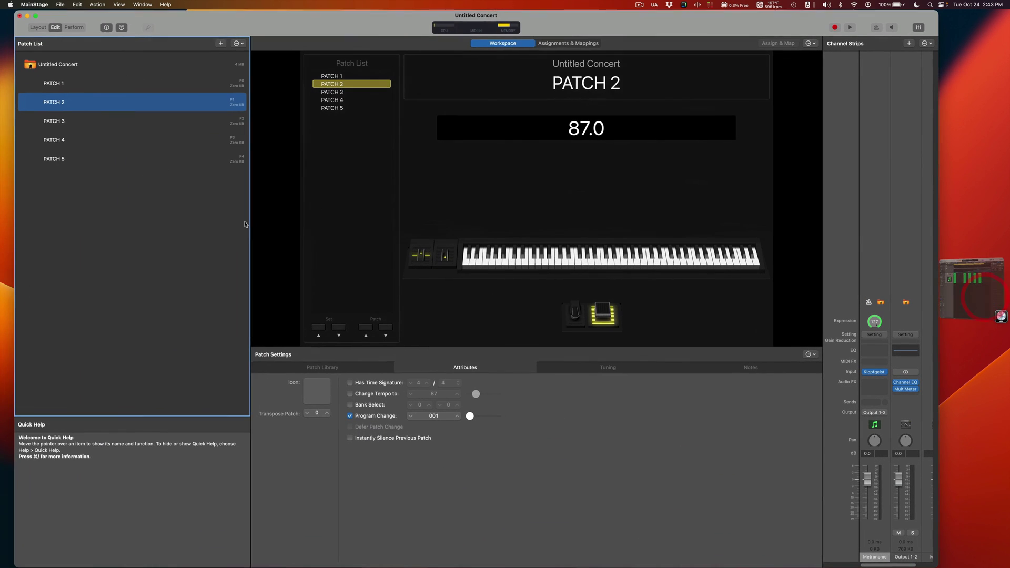
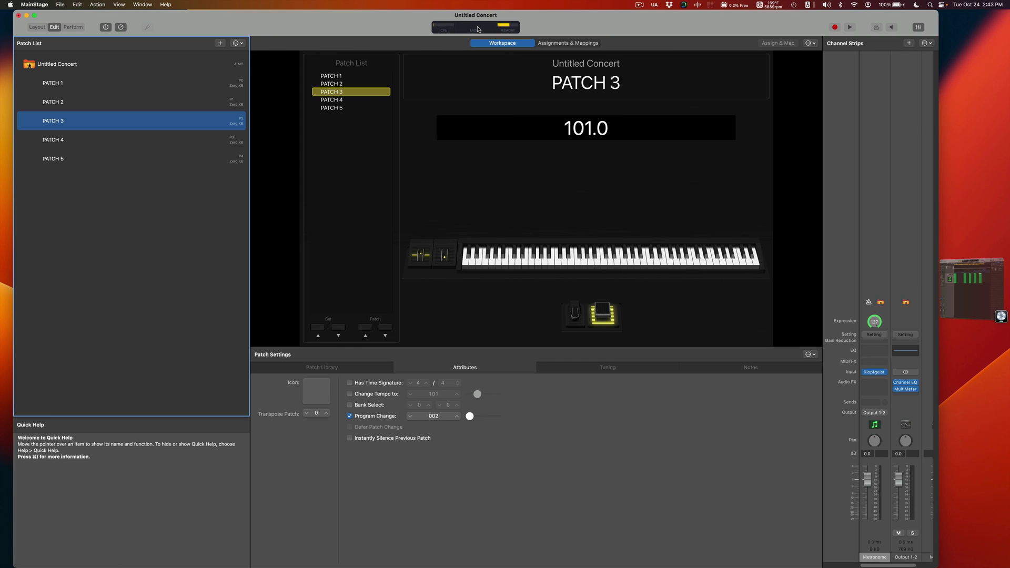
# Open MainStage's MIDI Message Monitor, enlarge it and reposition it over the workspace to examine the incoming messages.
pyautogui.click(141, 4)
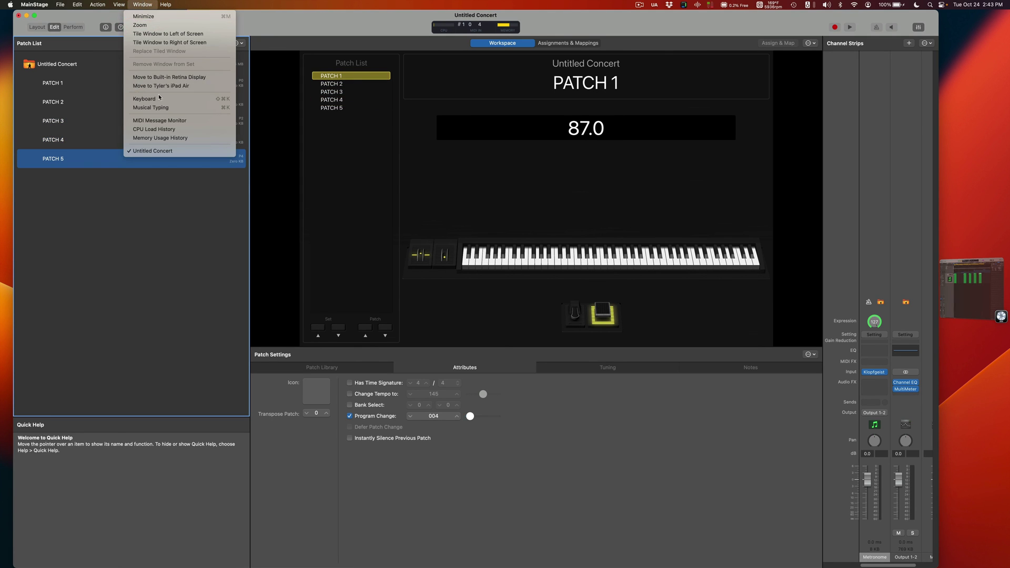
pyautogui.click(169, 125)
pyautogui.moveTo(263, 165); pyautogui.dragTo(431, 171)
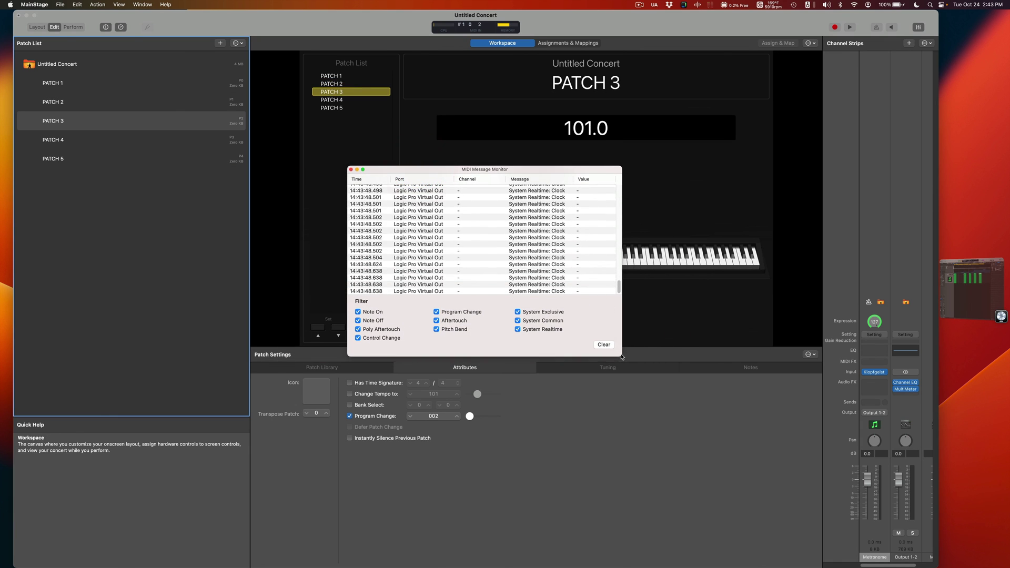
pyautogui.moveTo(621, 358); pyautogui.dragTo(708, 450)
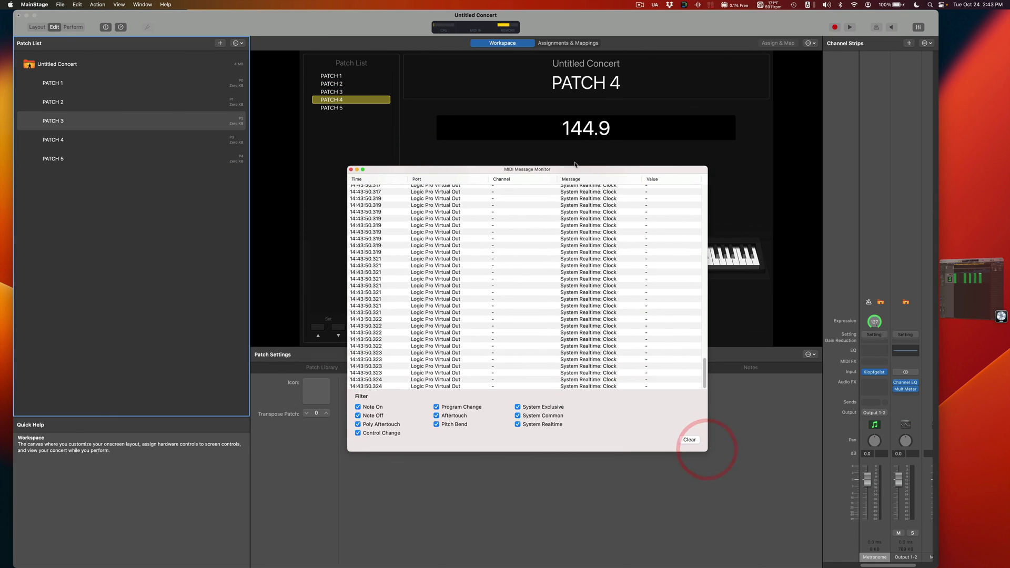
pyautogui.moveTo(575, 163); pyautogui.dragTo(527, 139)
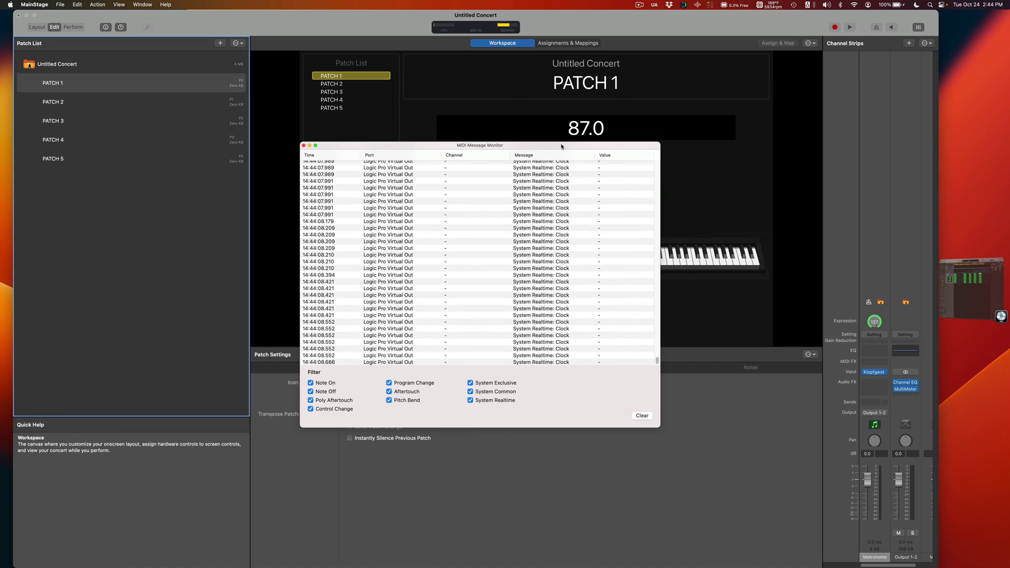
pyautogui.moveTo(561, 146); pyautogui.dragTo(560, 125)
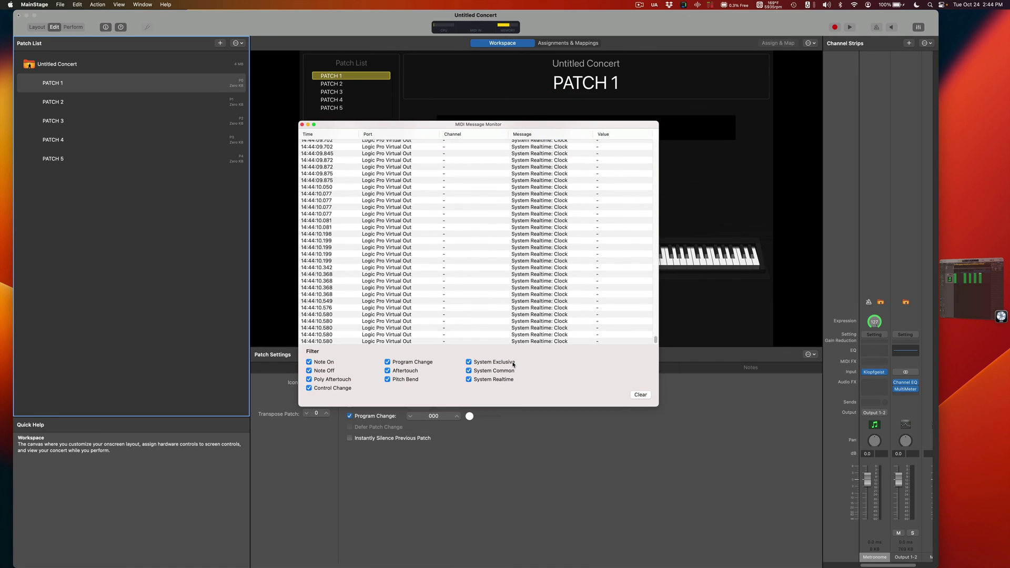
# Exclude System Realtime, System Common and System Exclusive messages from the MIDI Message Monitor and clear its message list.
pyautogui.click(481, 379)
pyautogui.click(480, 371)
pyautogui.click(479, 363)
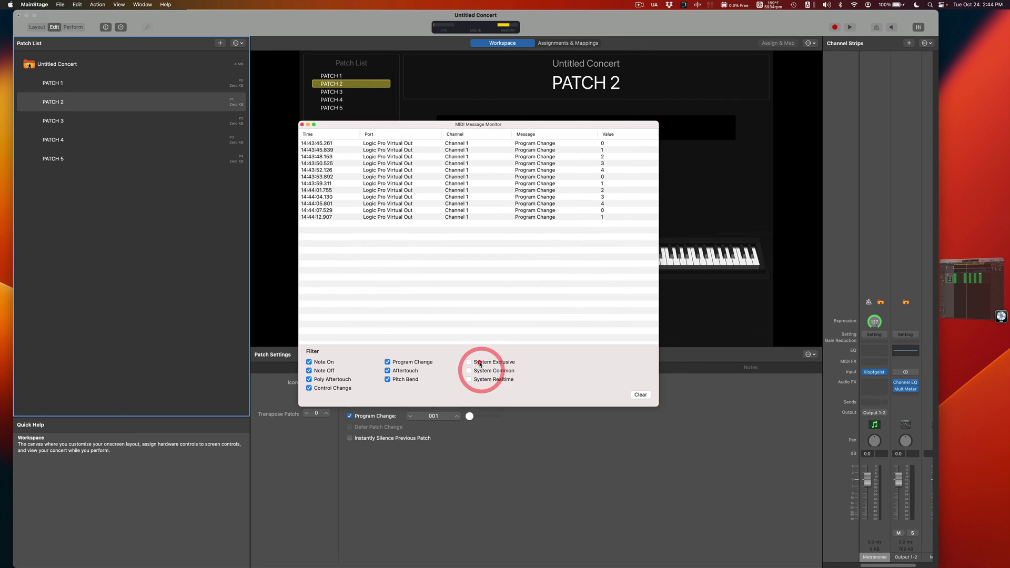
pyautogui.click(640, 394)
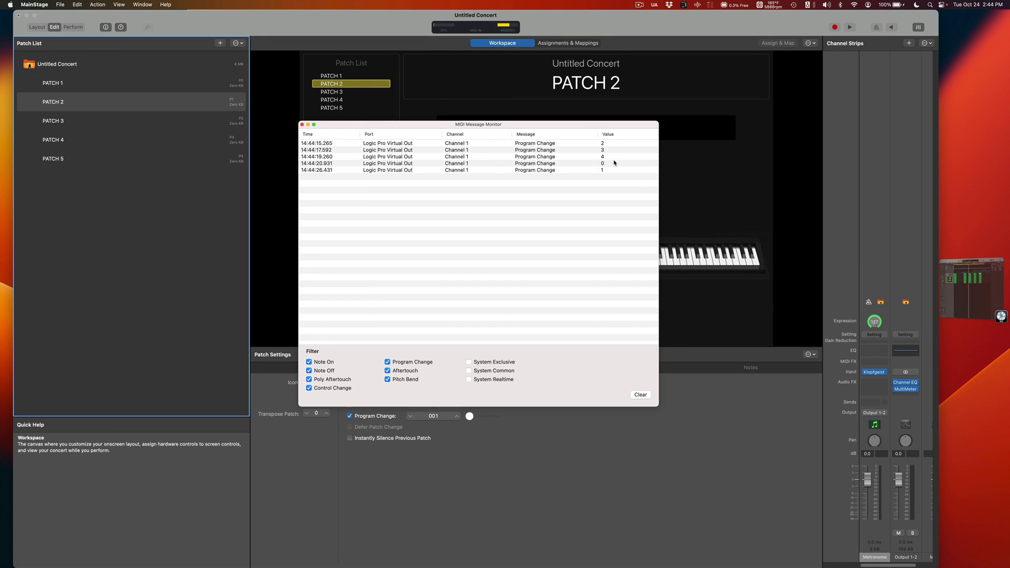
# Switch to Logic Pro, stop its playback and return to MainStage.
pyautogui.click(953, 287)
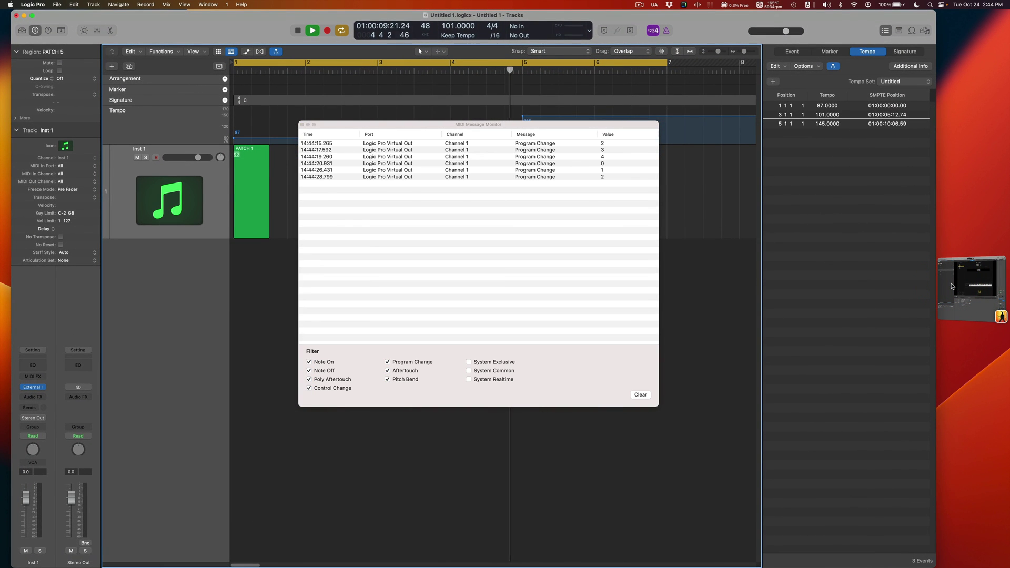
pyautogui.press('space')
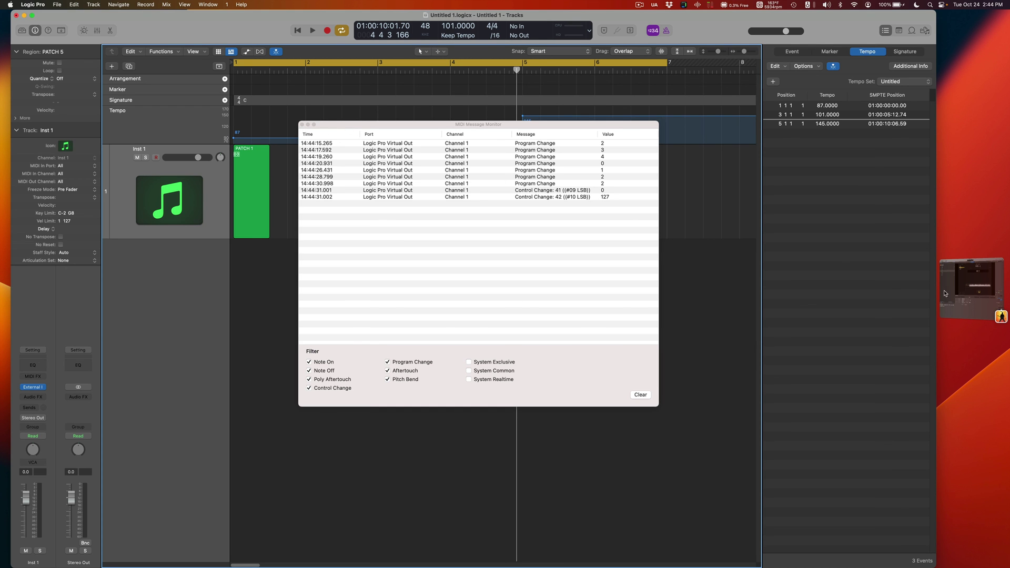
pyautogui.click(966, 302)
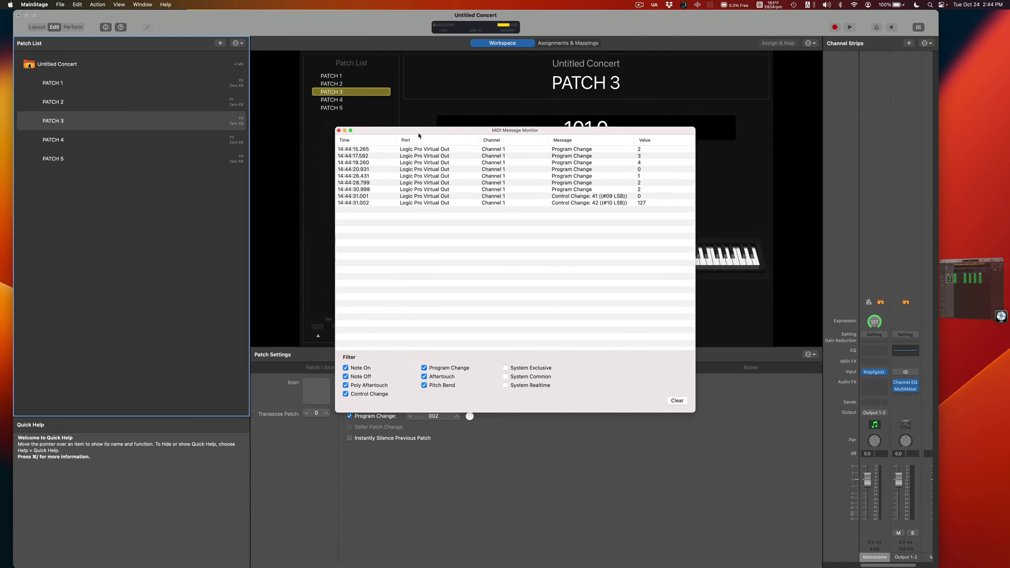
# Move the MIDI Message Monitor aside, close it and select PATCH 1 in MainStage's patch list.
pyautogui.click(411, 143)
pyautogui.click(331, 140)
pyautogui.click(176, 208)
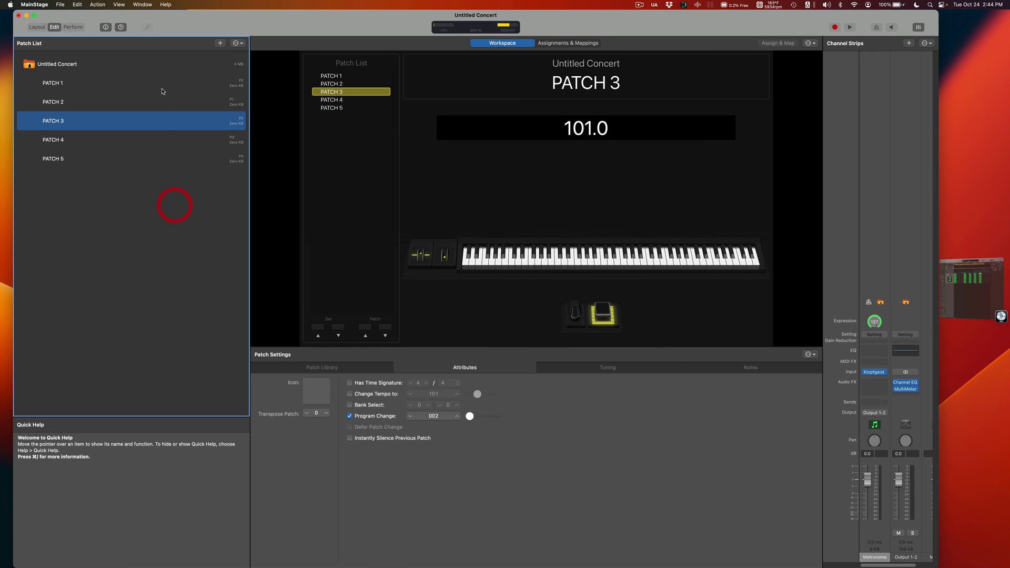
pyautogui.click(162, 89)
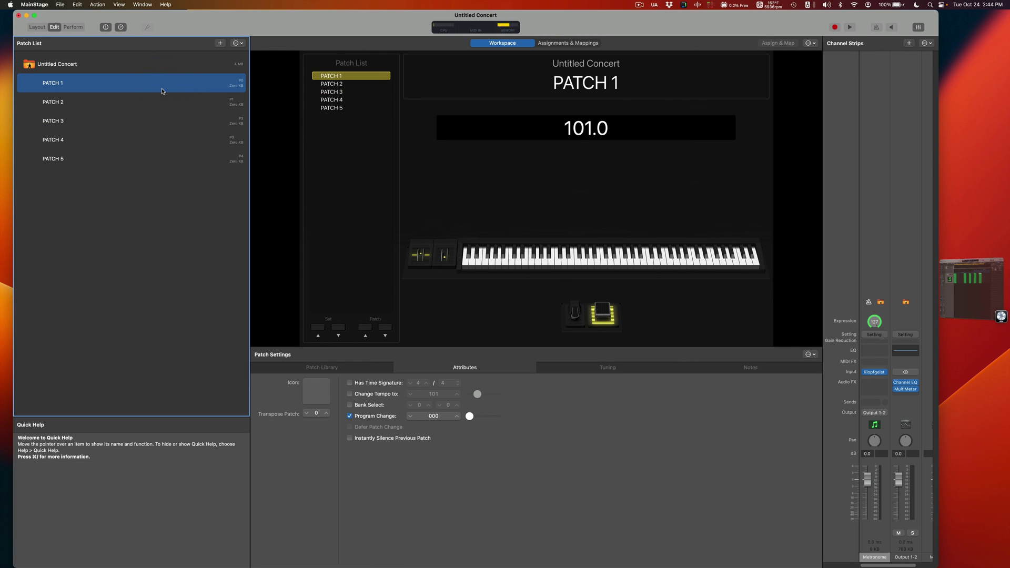